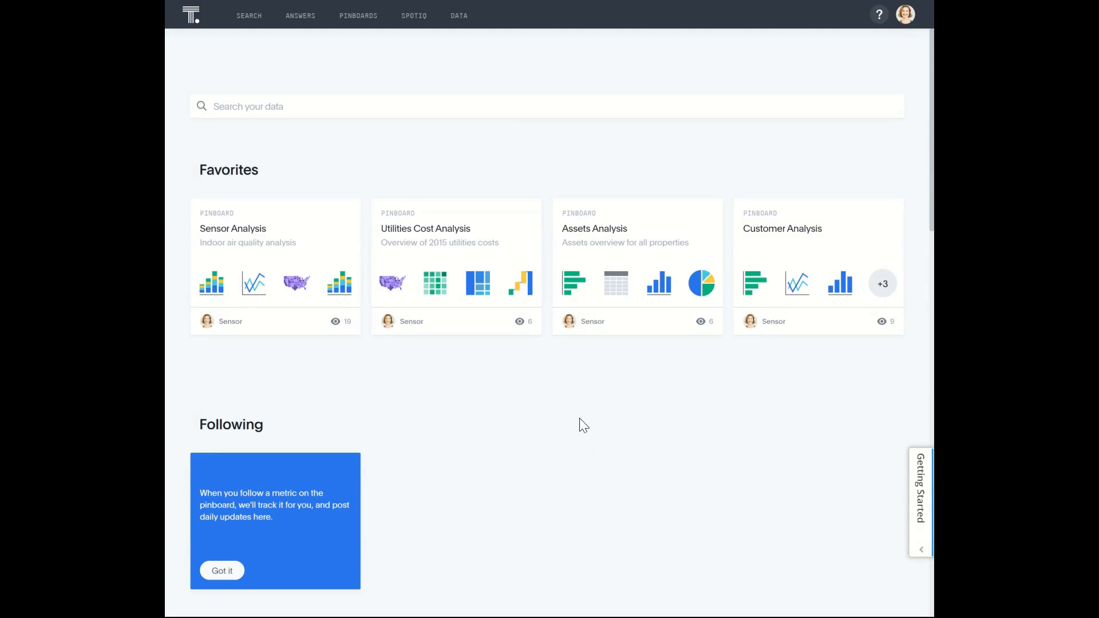
- Look over the home page and the account's profile options, returning to the home page
scroll(566, 401, down, 7)
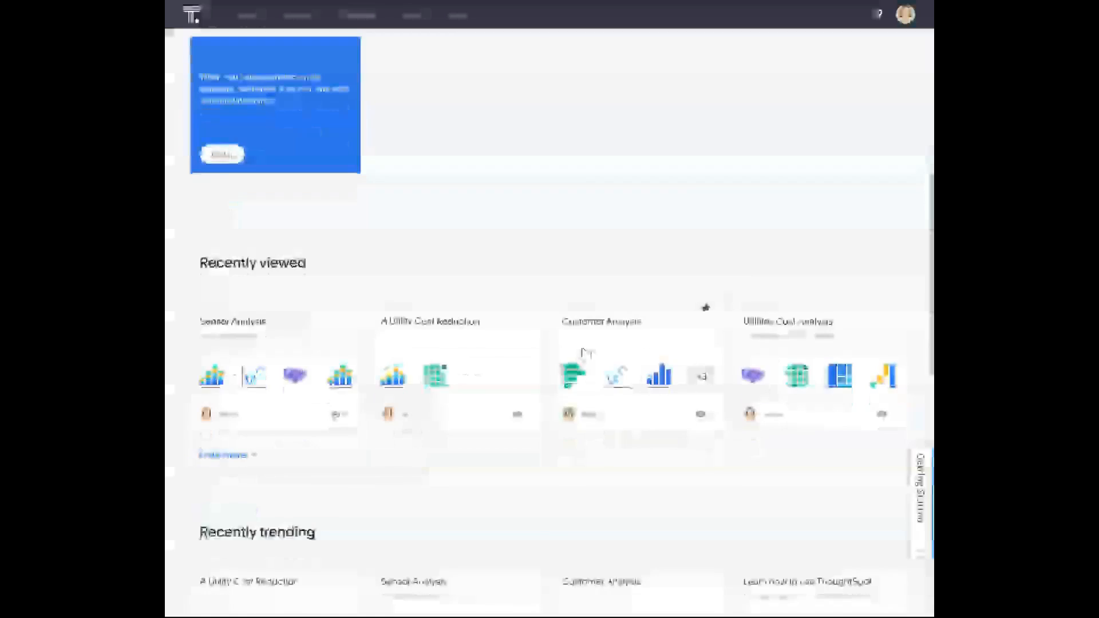
scroll(584, 352, up, 7)
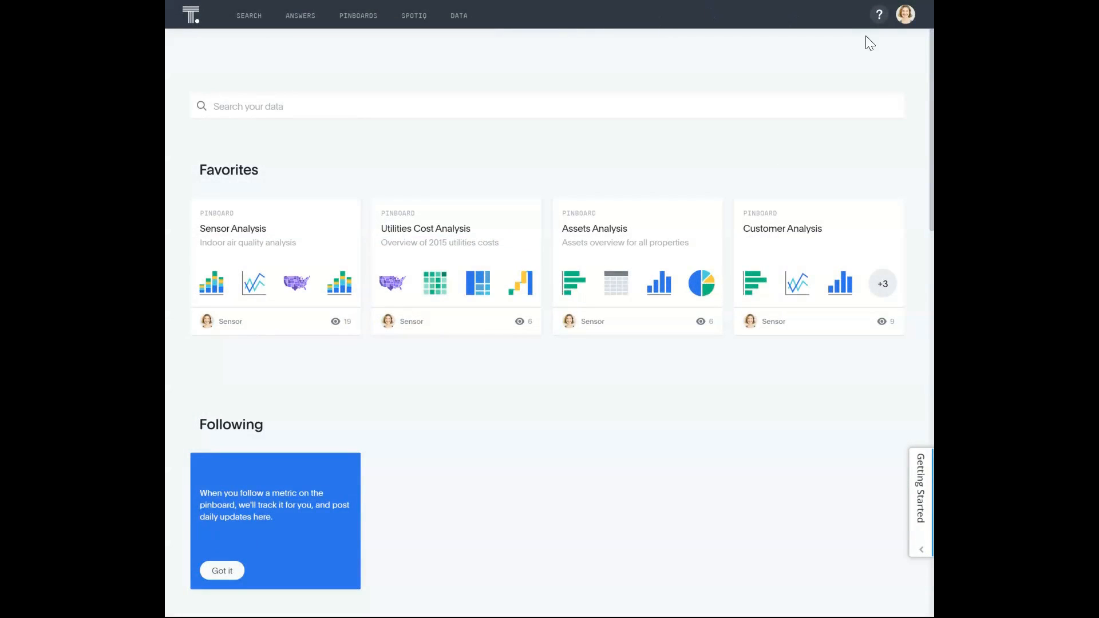
click(904, 21)
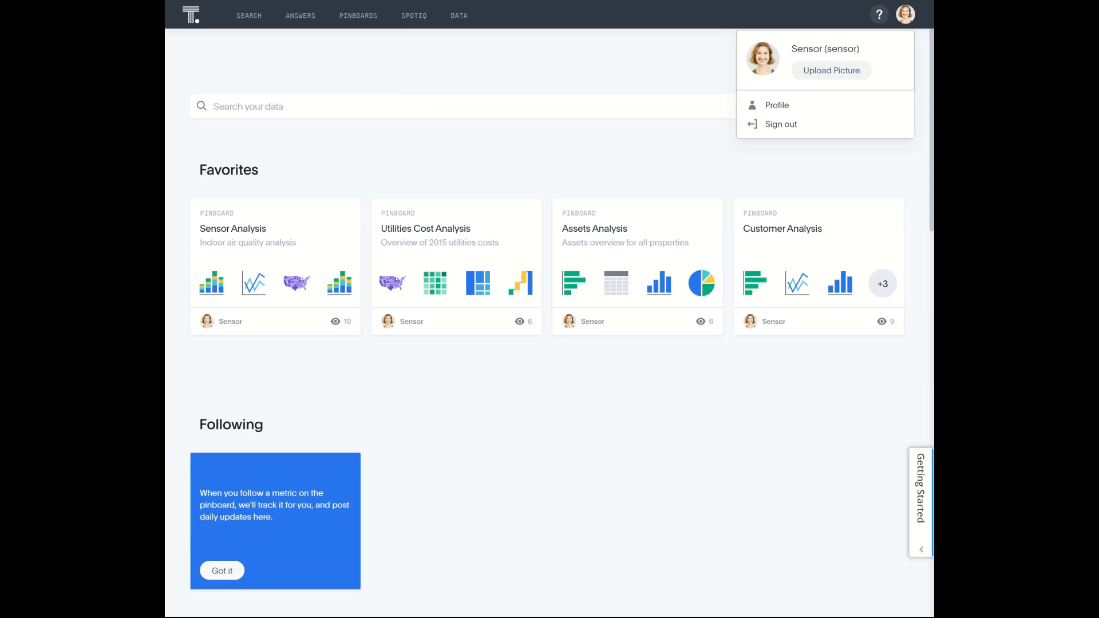
click(384, 107)
click(190, 16)
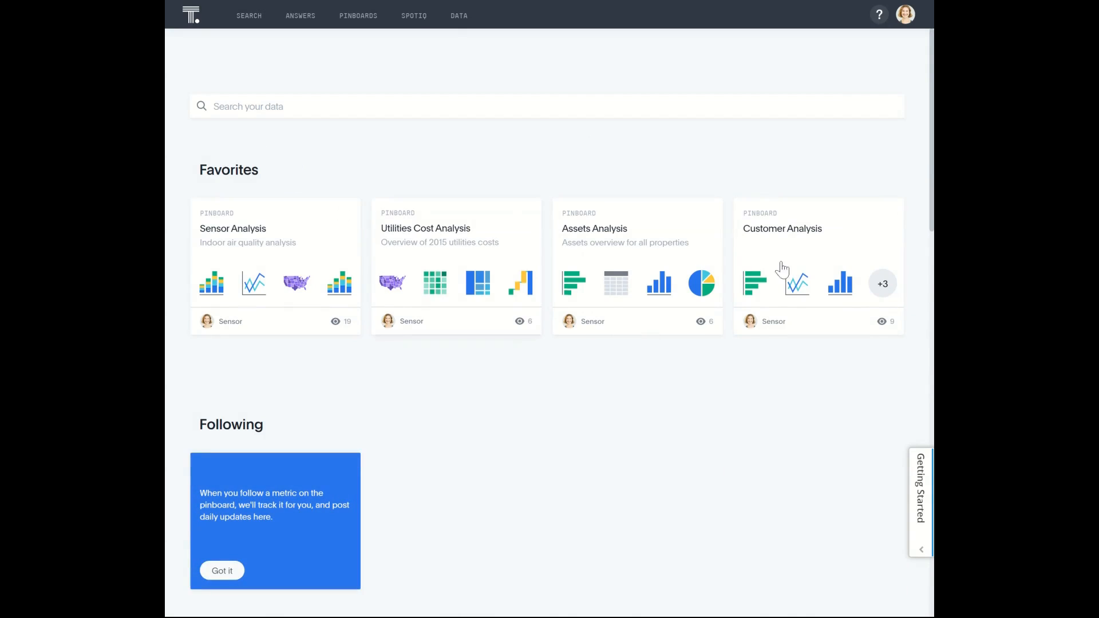
- Examine the home page's favorites, followed metrics, recently viewed and trending pinboards, recent team activity and Did you know insights
scroll(545, 356, down, 3)
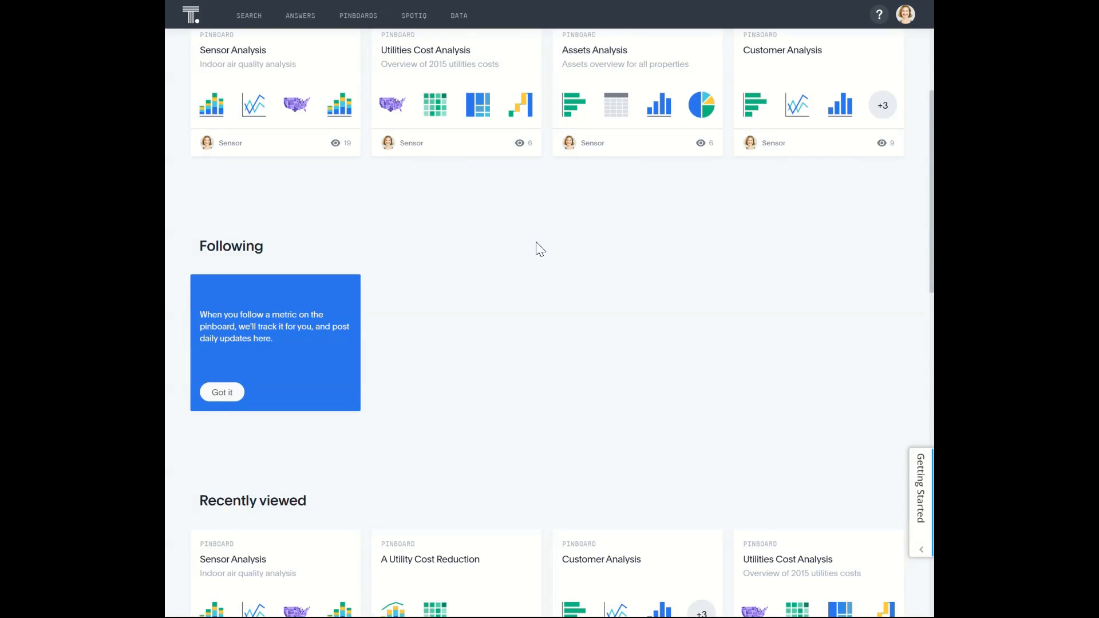
scroll(538, 247, down, 4)
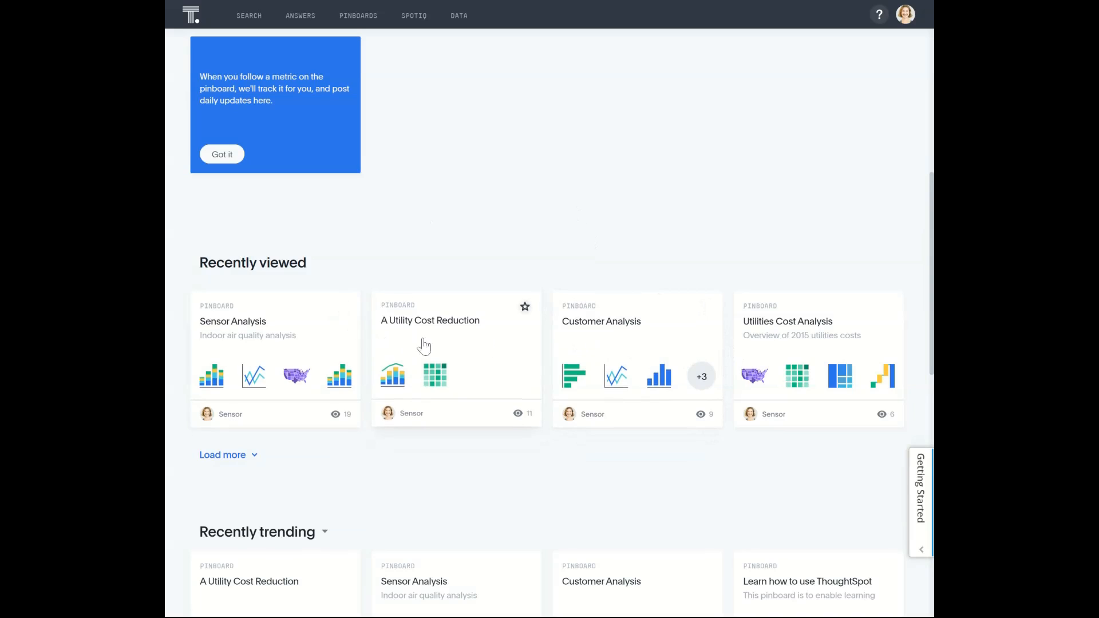
scroll(510, 169, down, 4)
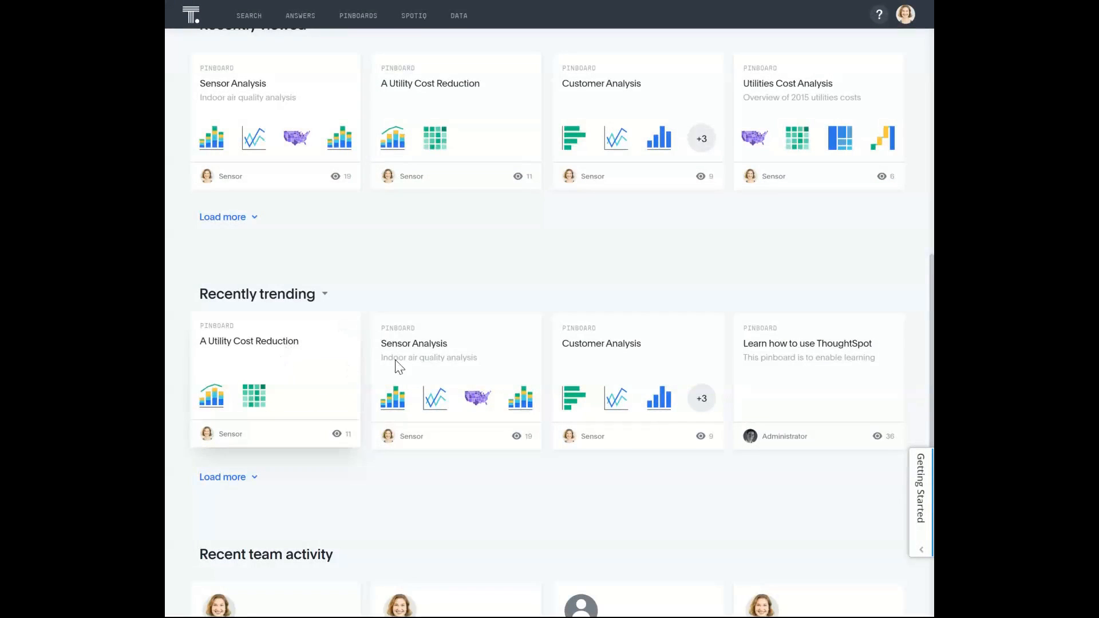
scroll(593, 226, down, 1)
scroll(593, 225, down, 4)
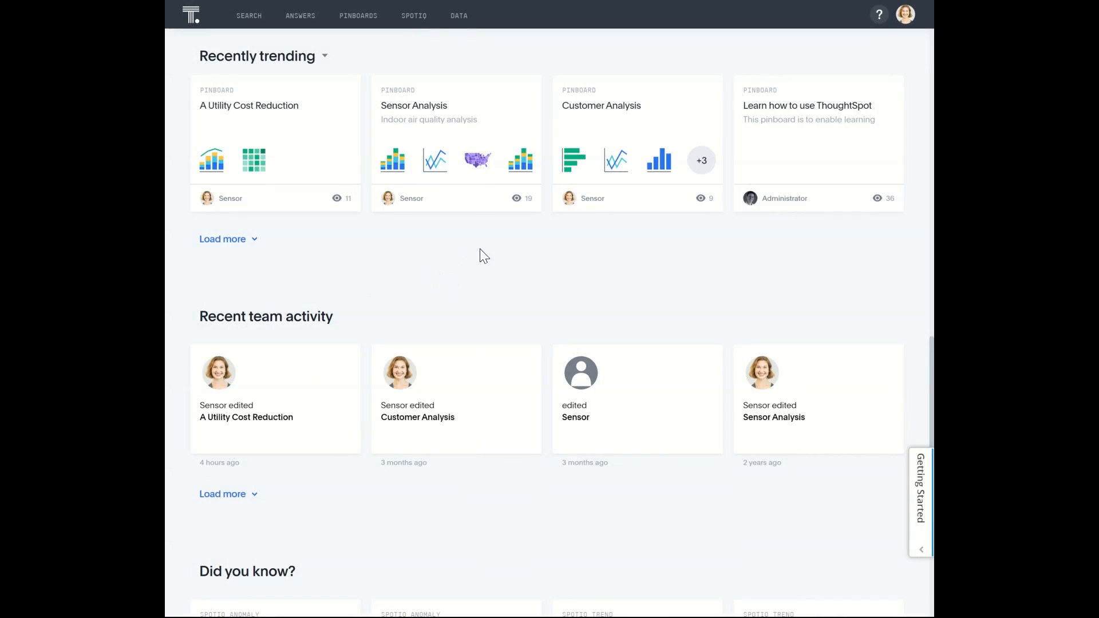
scroll(486, 255, down, 4)
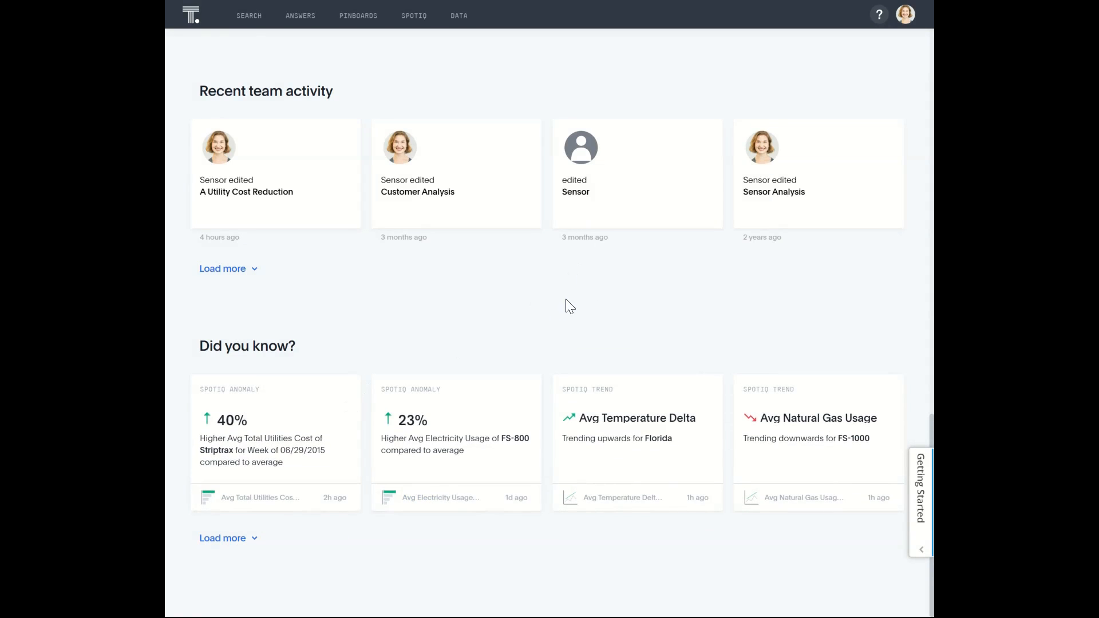
scroll(567, 304, up, 8)
scroll(570, 303, up, 10)
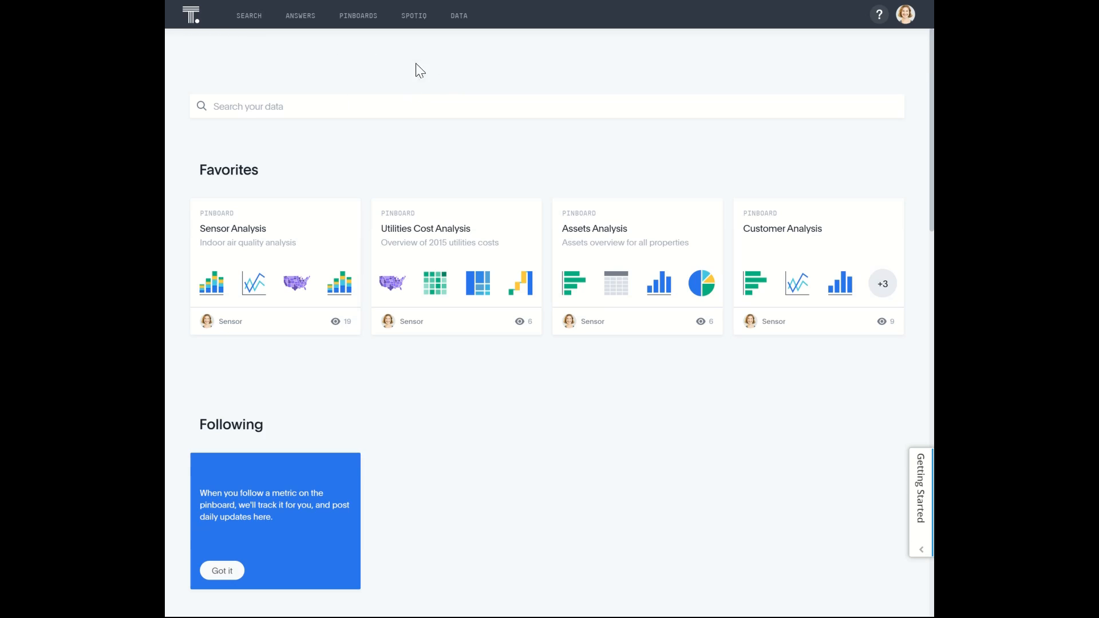
- Visit the pinboards and search pages, and sign out of the account
click(357, 18)
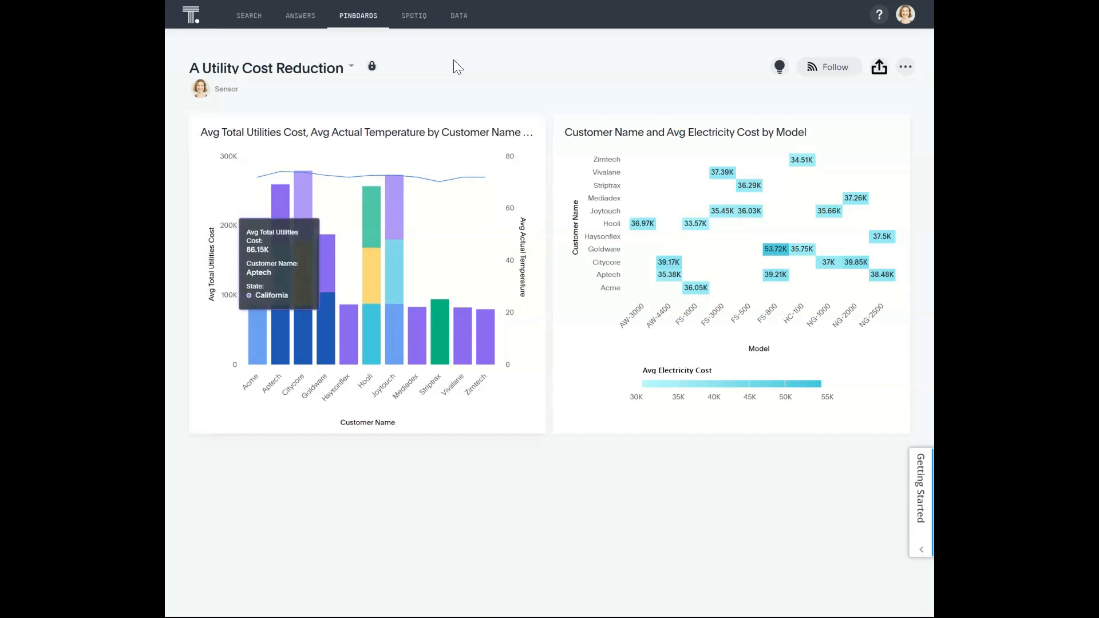
click(261, 26)
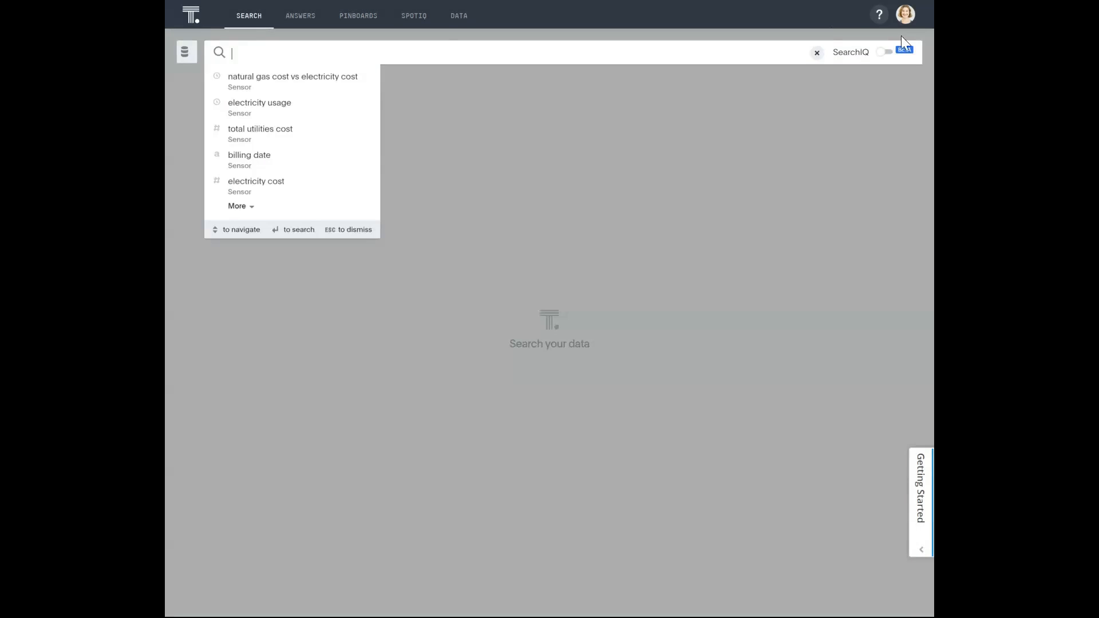
click(913, 27)
click(797, 123)
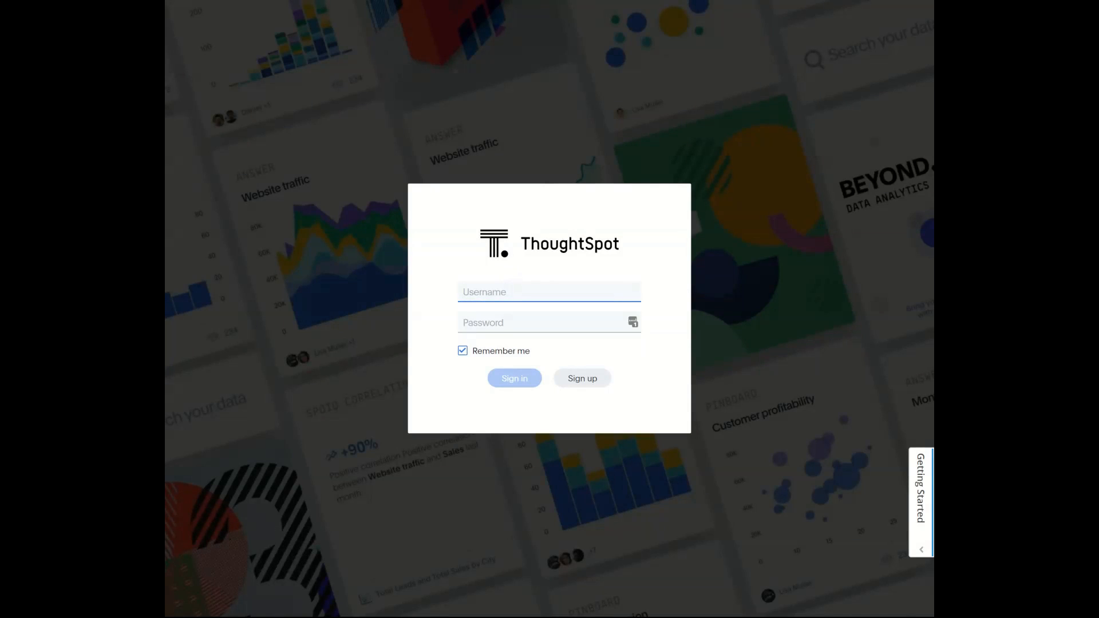
- Try to sign in with the account's username and password
text(sensor)
key(Tab)
text(•)
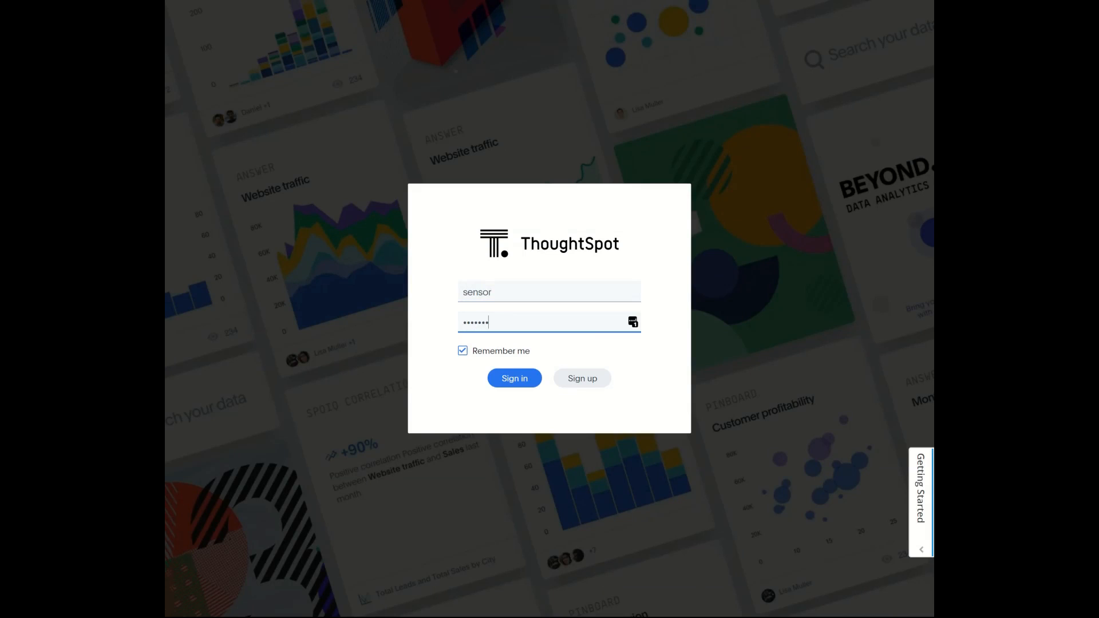
text(•••••••••)
click(517, 377)
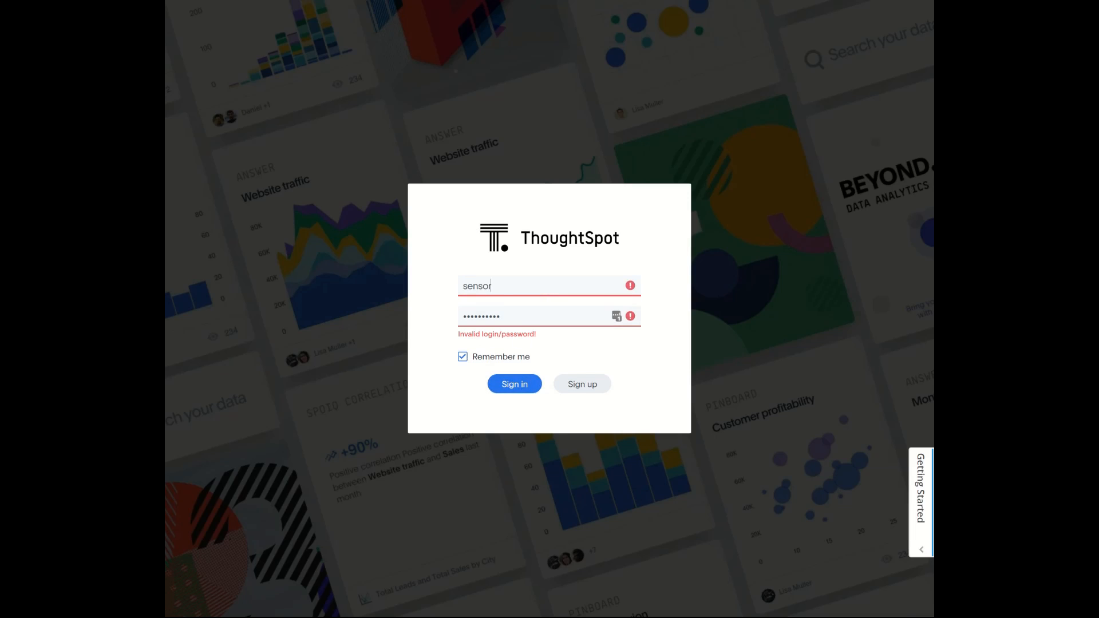
- Re-enter the username and account password, sign in, and decline saving the login to LastPass
drag(499, 286, 424, 292)
text(se)
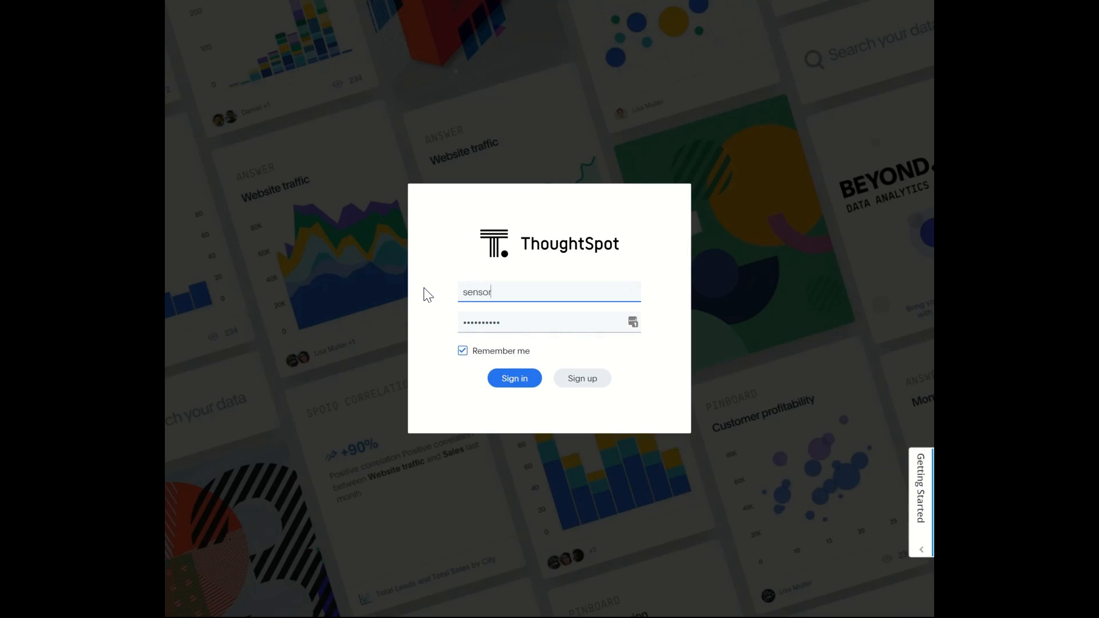
text(nsor)
key(Tab)
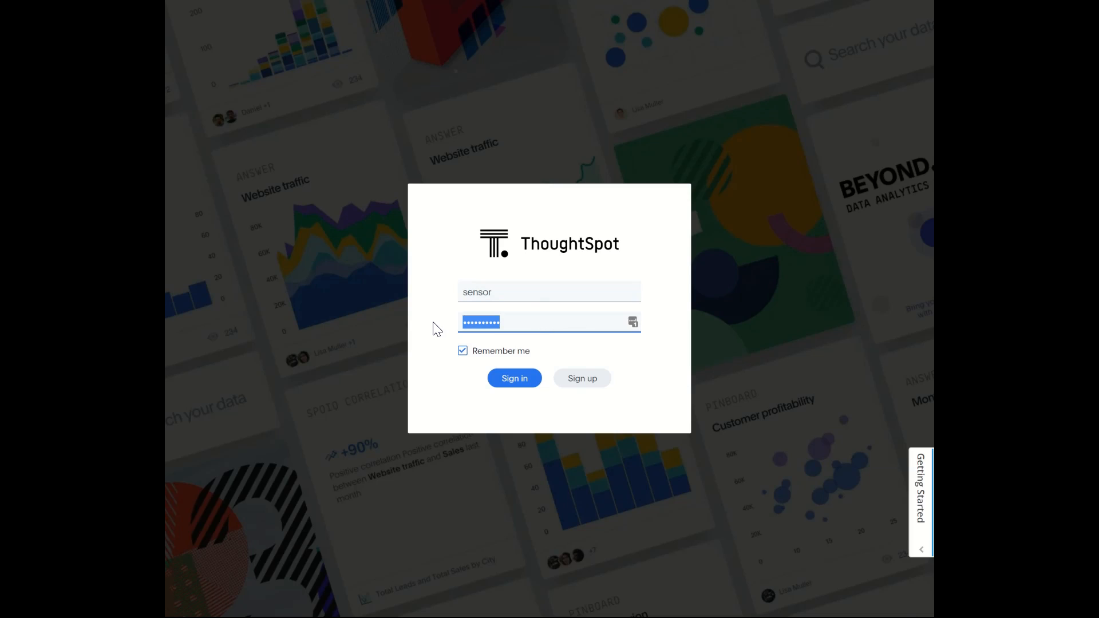
text(••••••••)
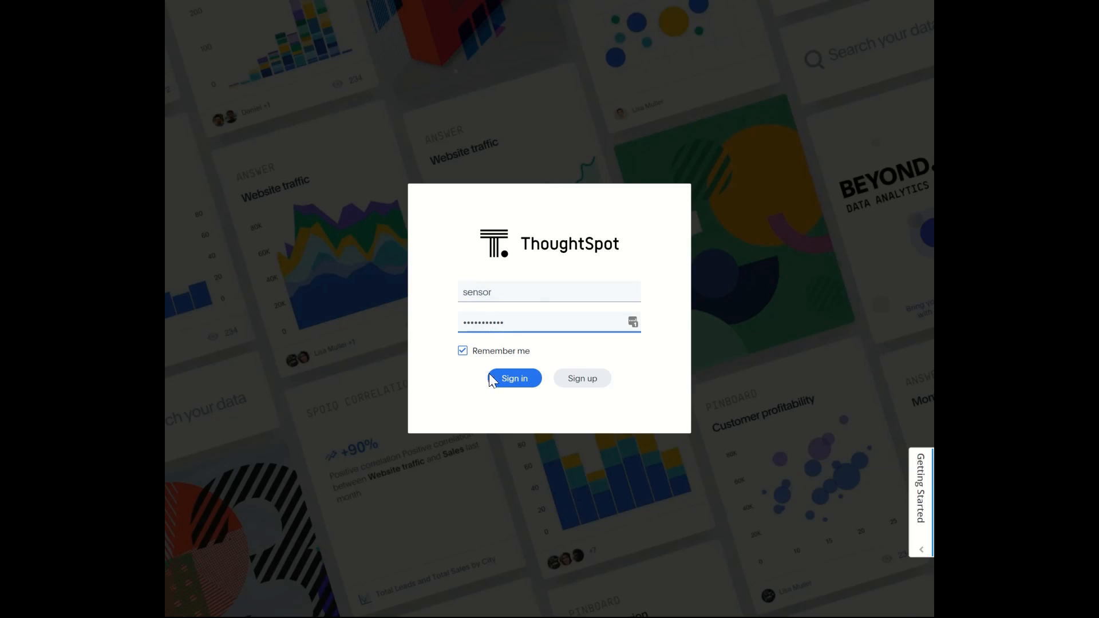
click(516, 383)
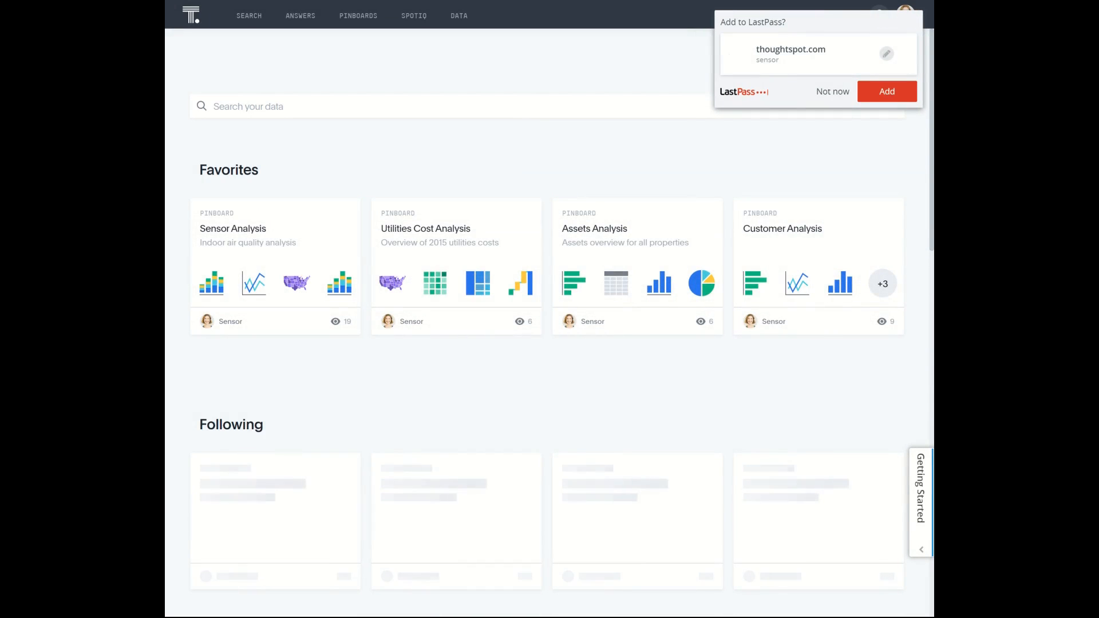
click(834, 92)
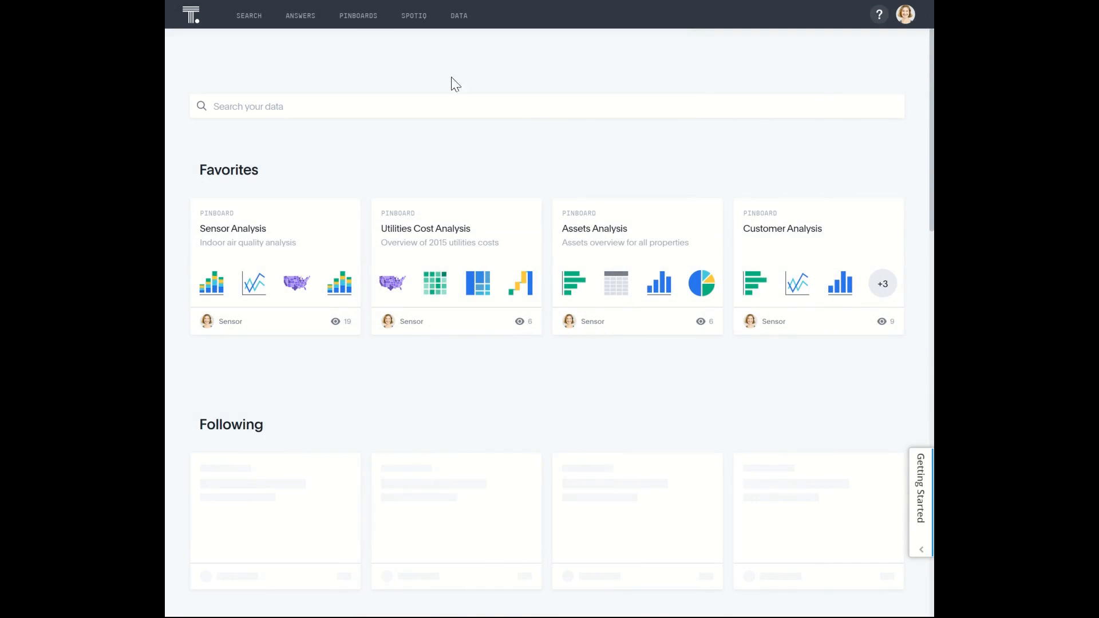
- Open the Sensor Analysis pinboard from the pinboard list and look over its charts
click(359, 22)
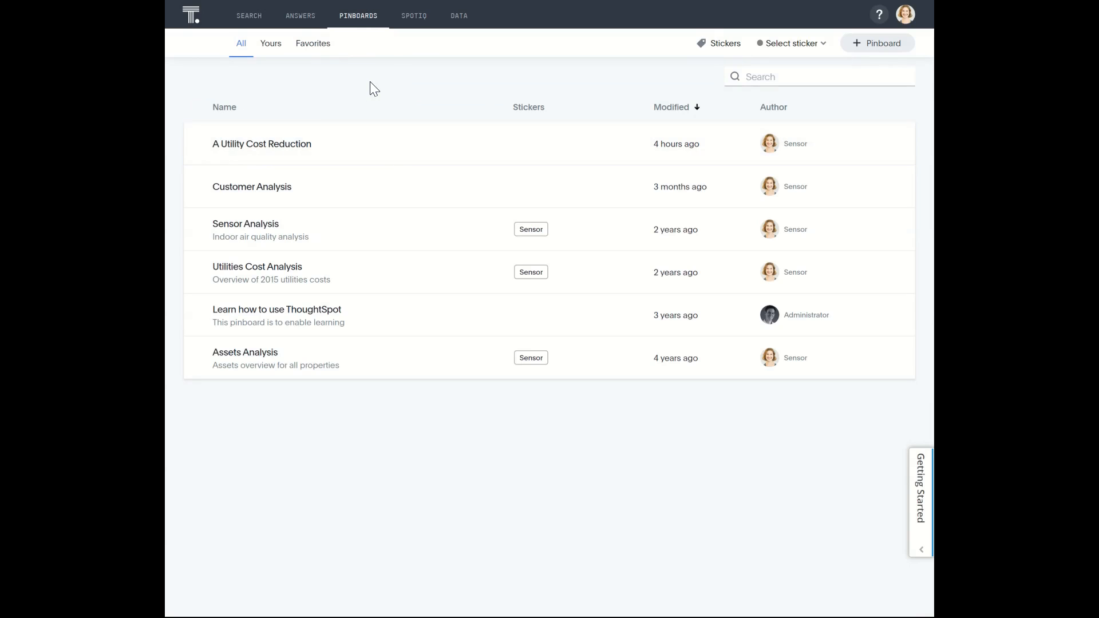
click(249, 223)
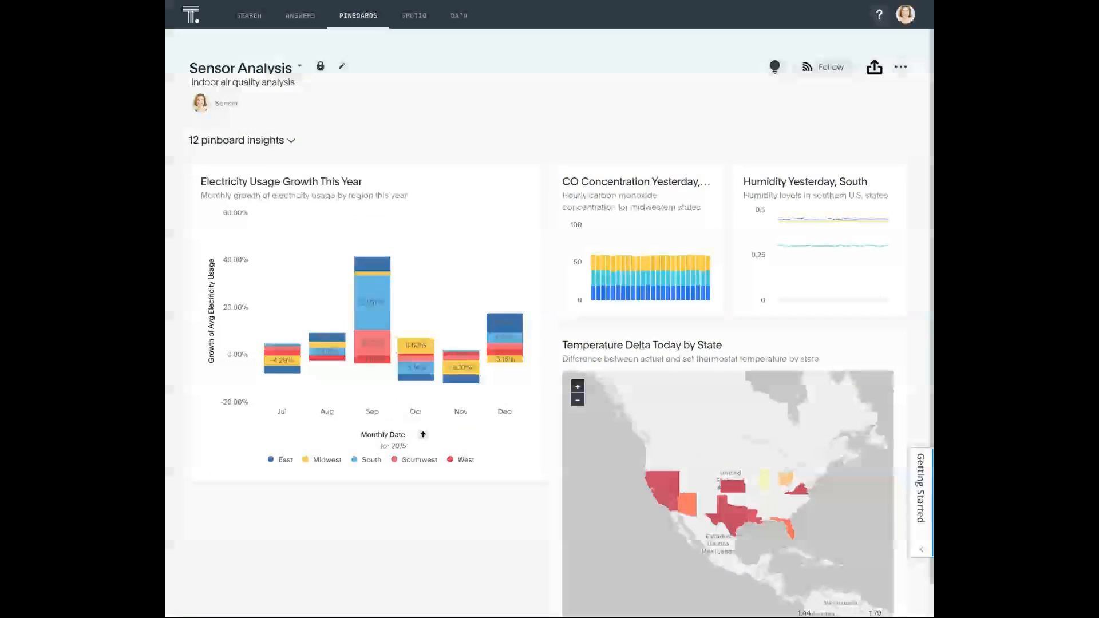
scroll(469, 298, down, 1)
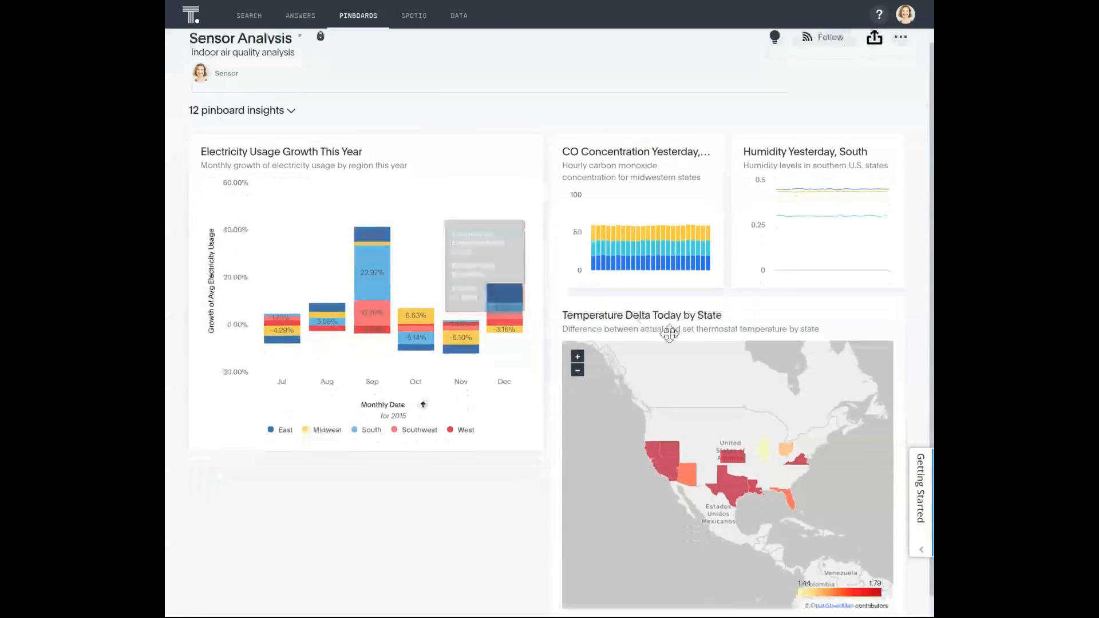
scroll(516, 111, up, 1)
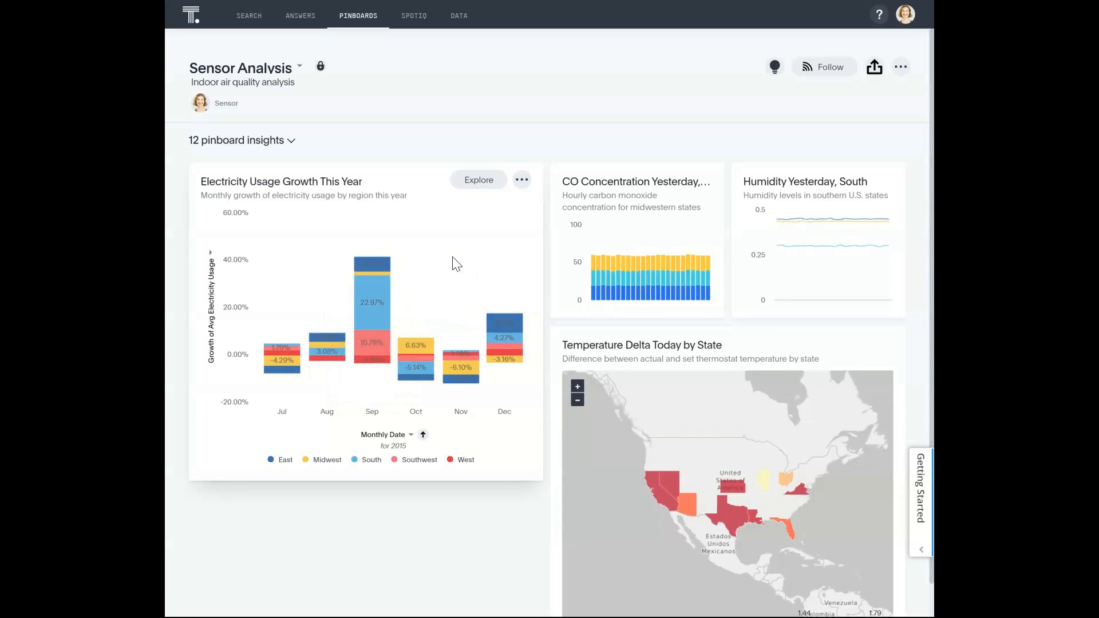
- Inspect the September South segment of the Electricity Usage Growth This Year chart and the actions available for it
mouse_move(354, 308)
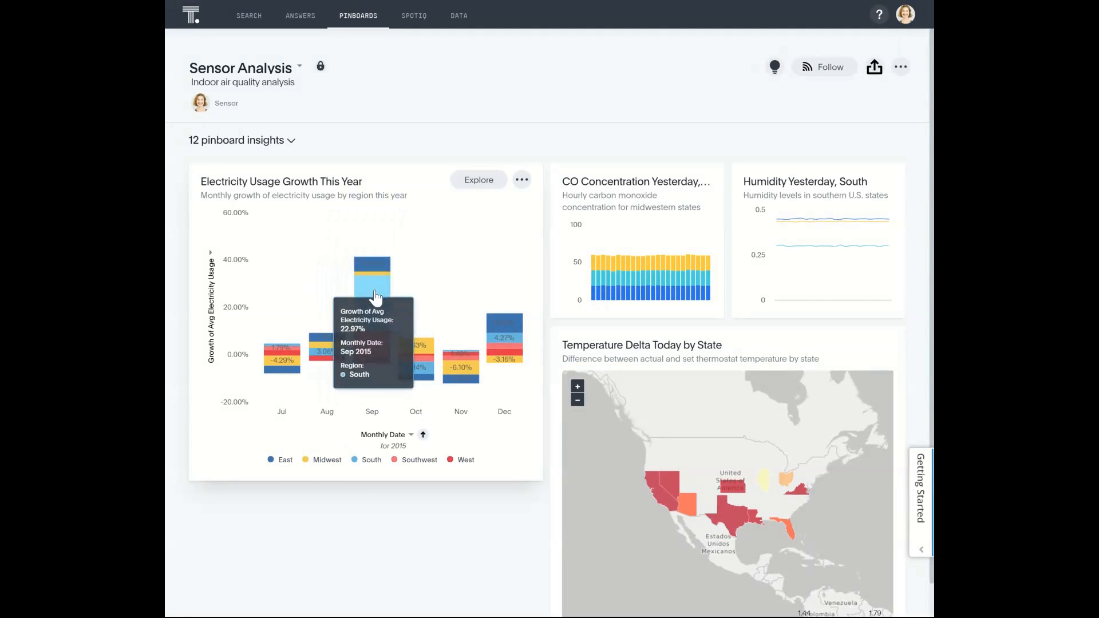
right_click(375, 297)
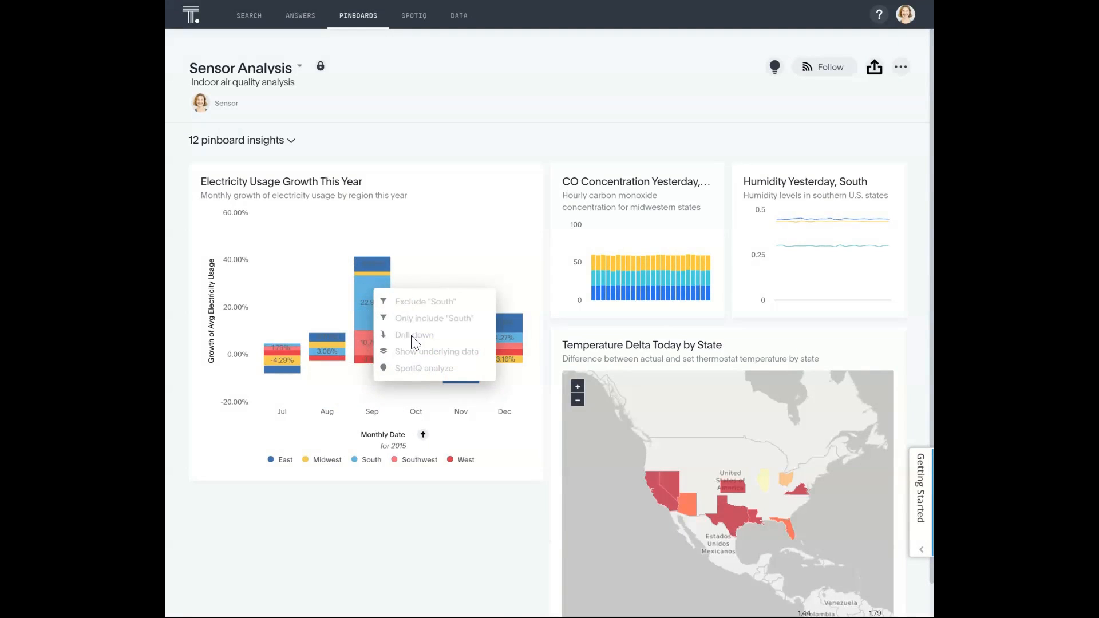
click(431, 143)
- View the Sensor Analysis pinboard in presentation mode, exit it, and review the pinboard's other actions
click(900, 67)
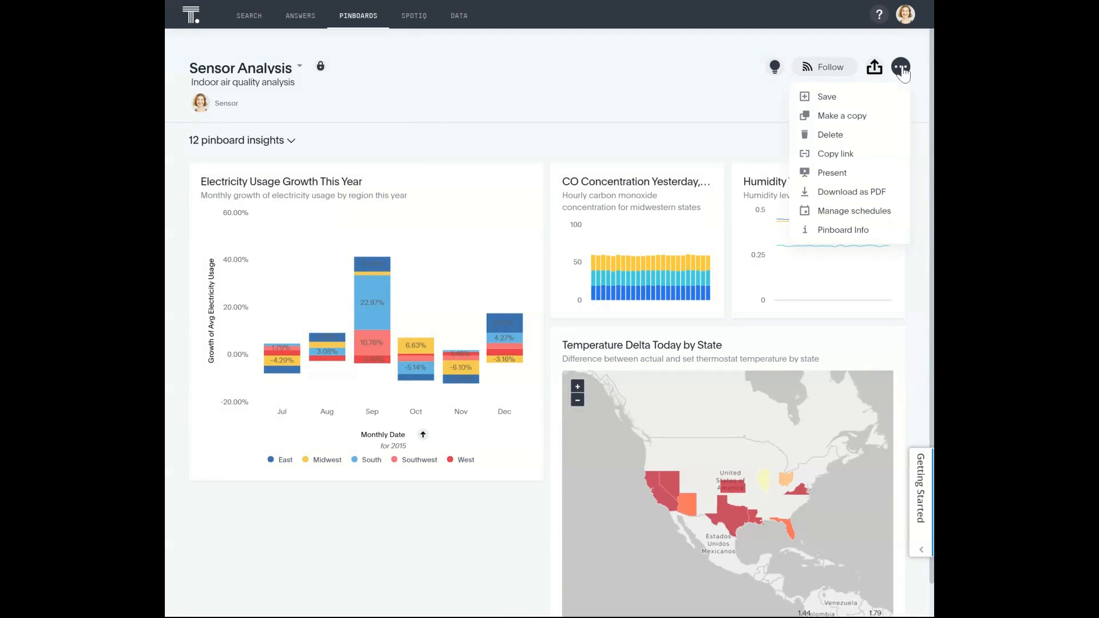
click(833, 173)
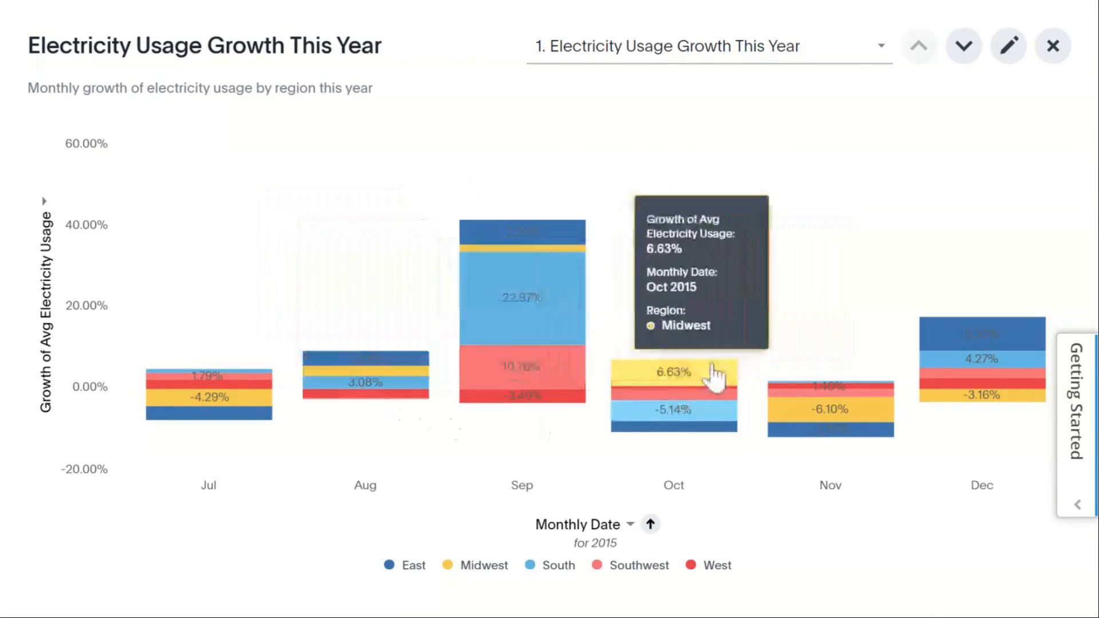
mouse_move(1012, 330)
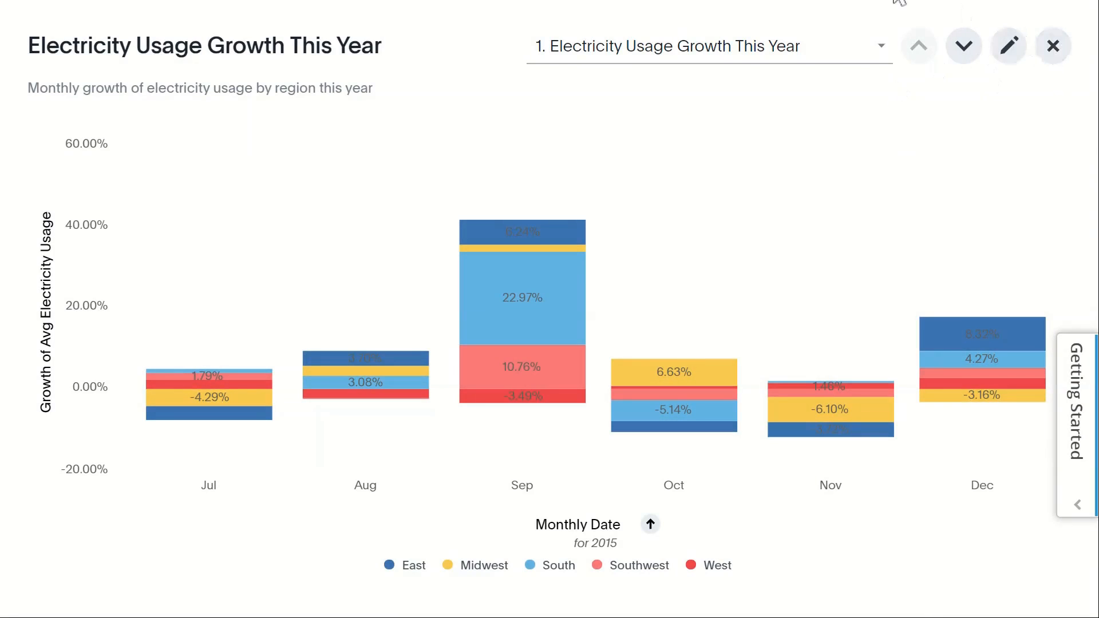
click(1055, 48)
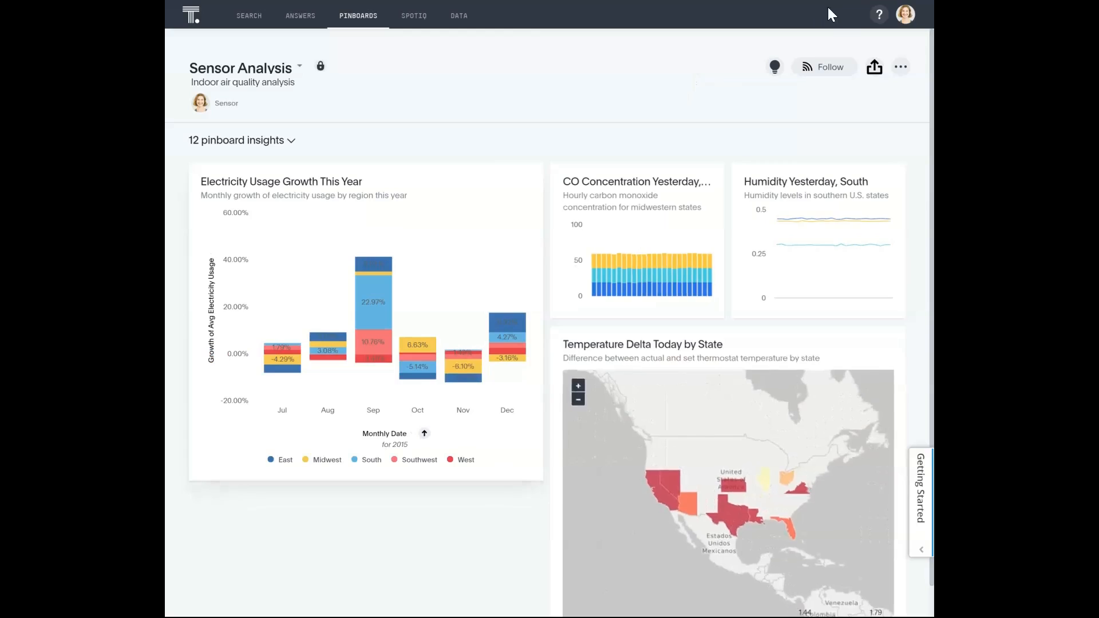
click(901, 67)
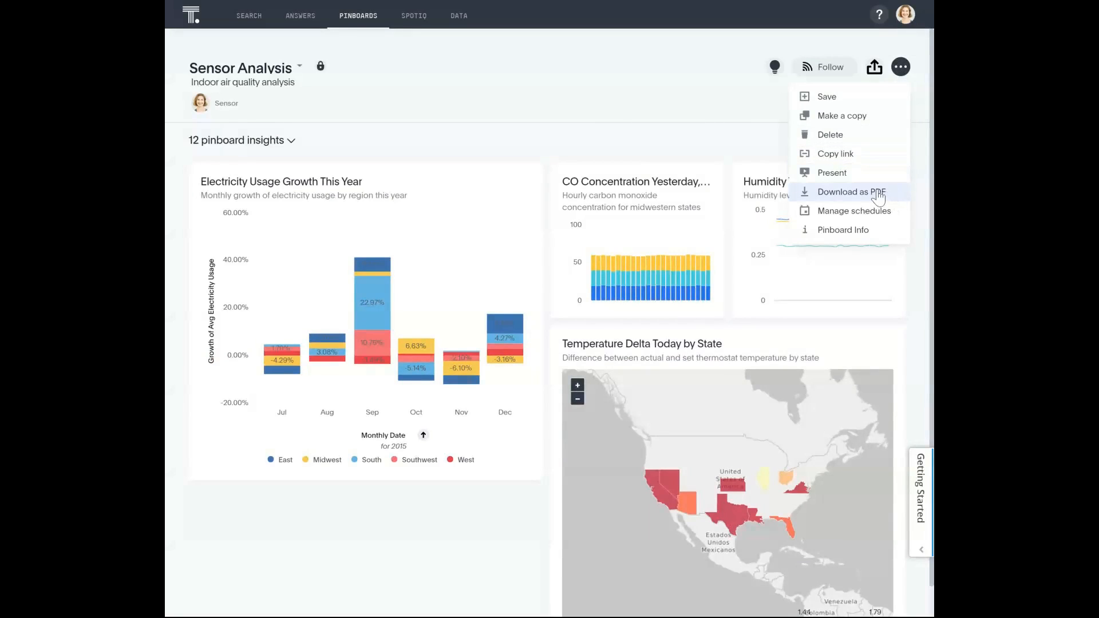
click(622, 92)
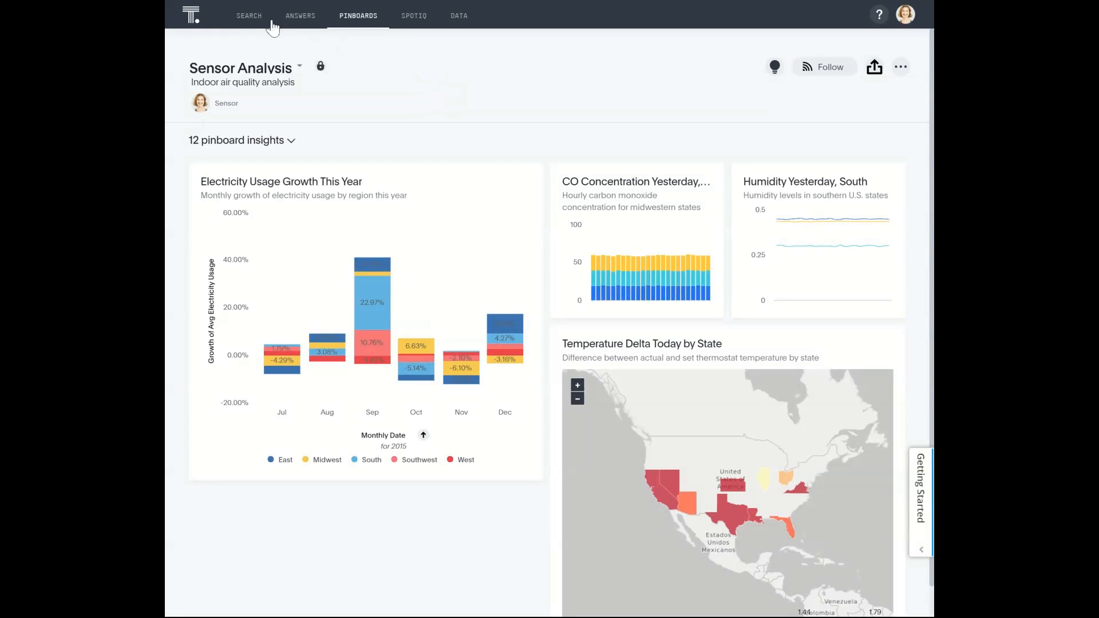
- Start a new data search for electricity usage and add customer name to it
click(250, 19)
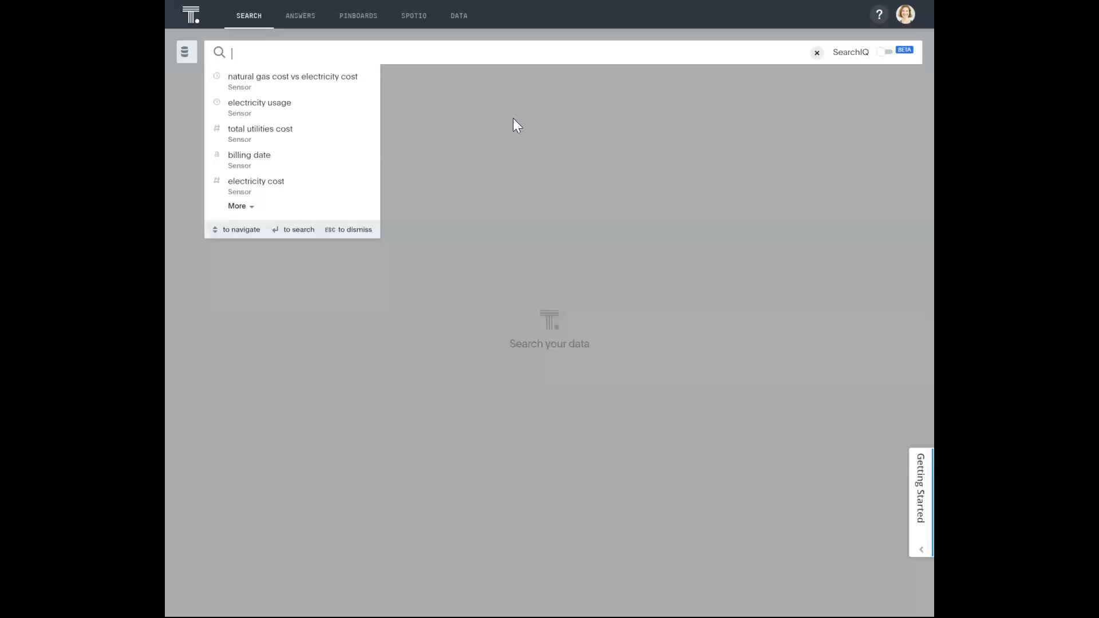
click(259, 112)
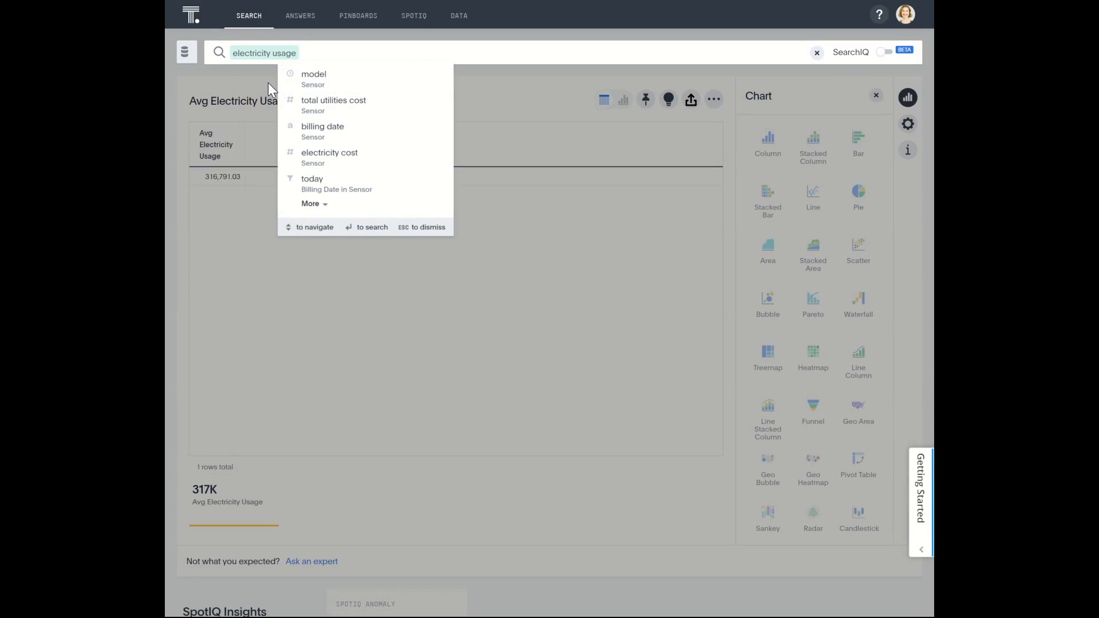
text(cus)
click(342, 82)
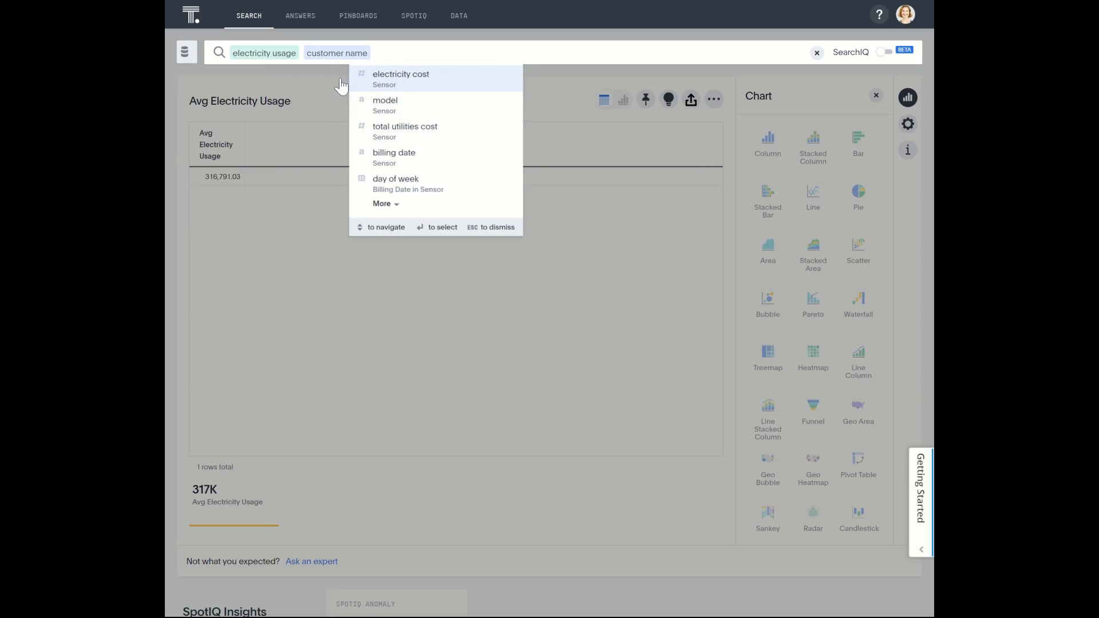
- Add state to the electricity usage by customer name search and examine the resulting map around Texas
key(Return)
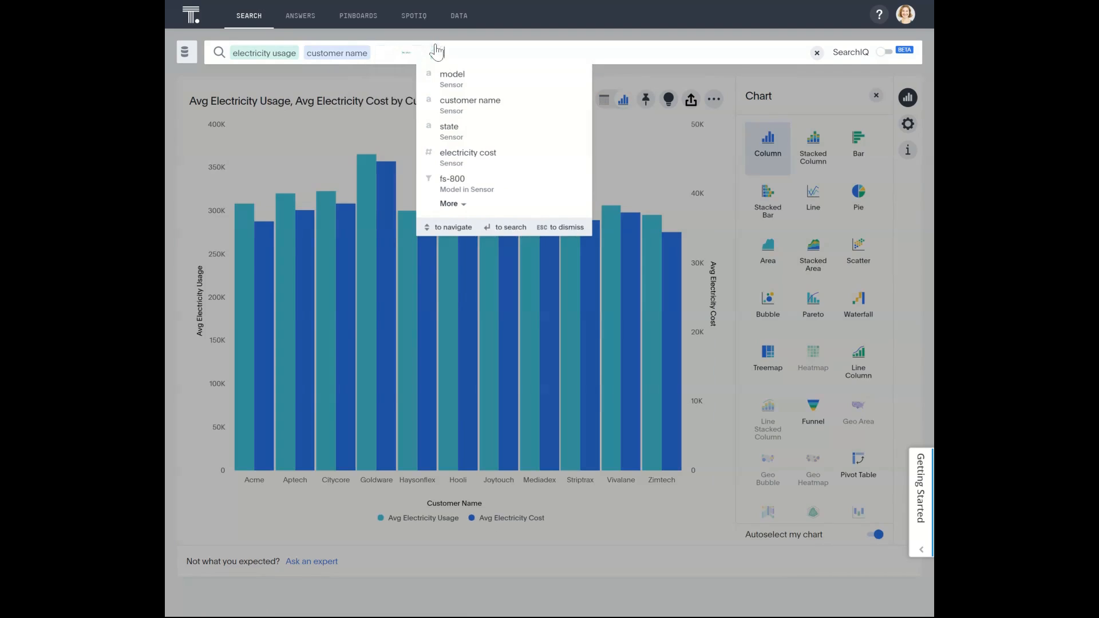
click(321, 79)
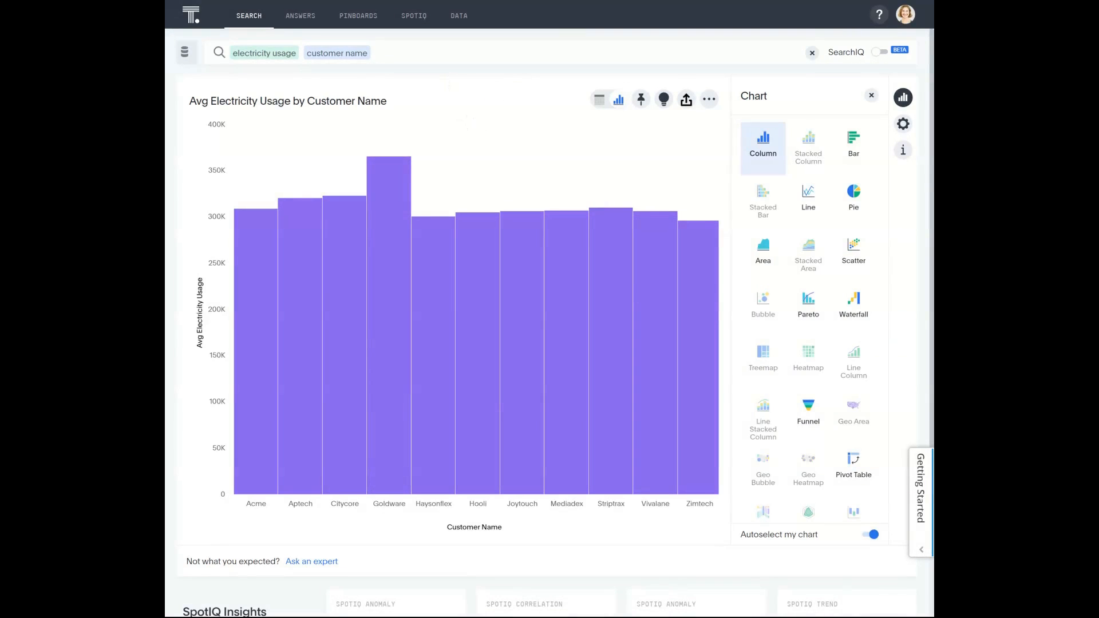
click(378, 52)
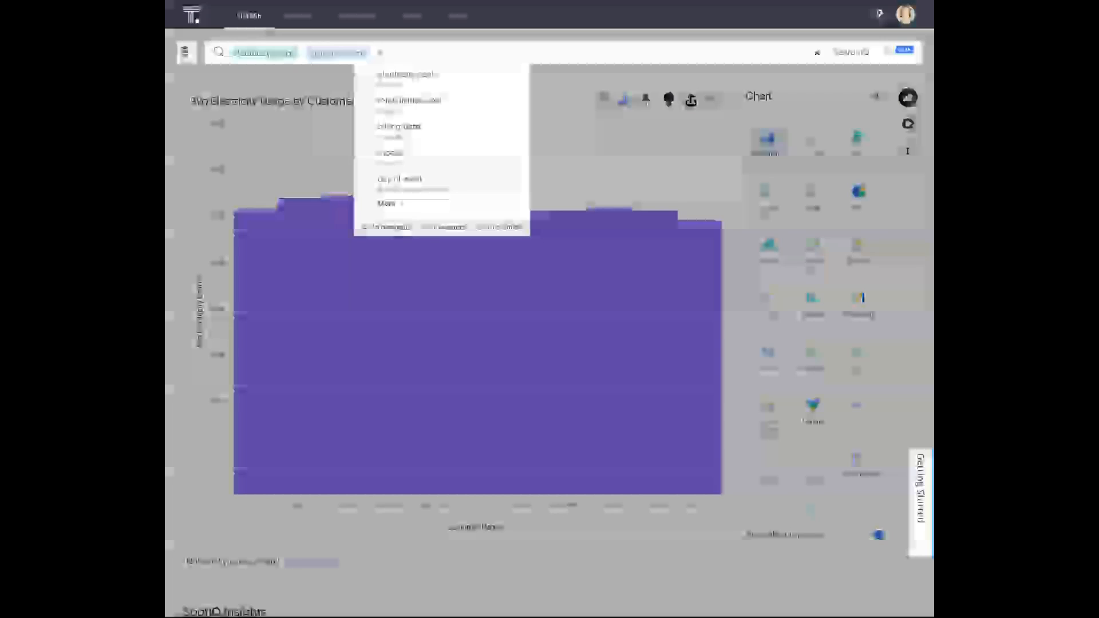
text(sta)
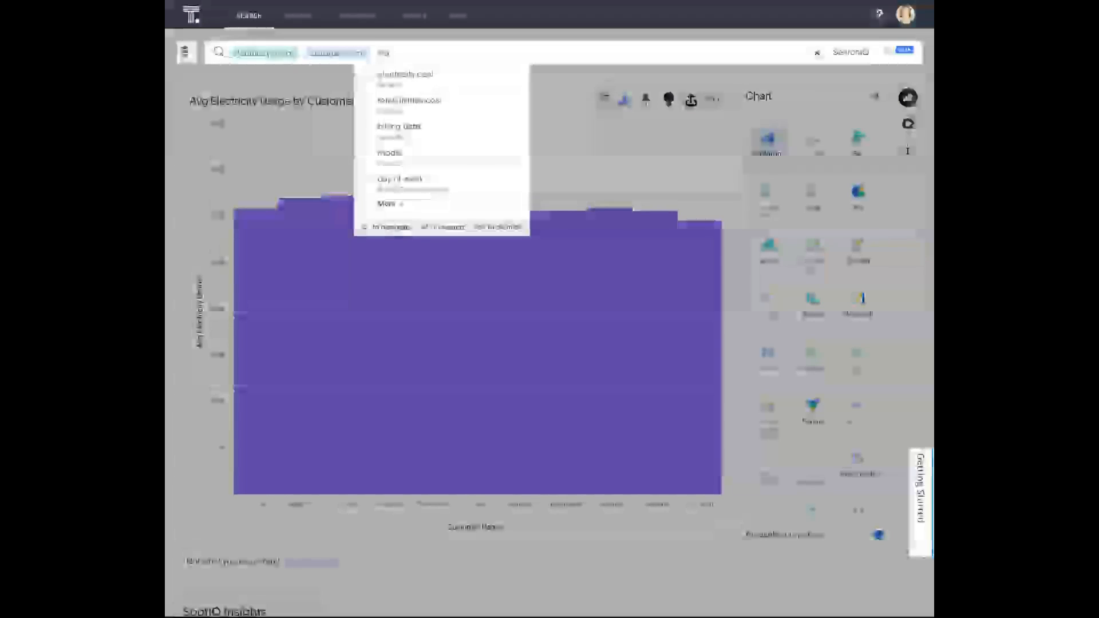
click(405, 79)
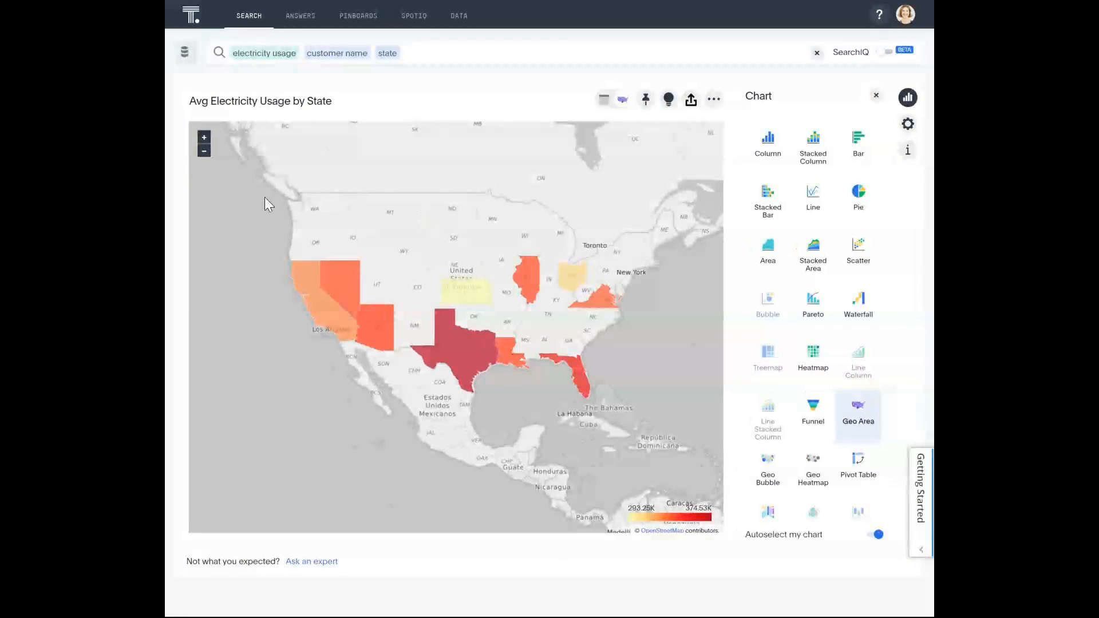
click(204, 138)
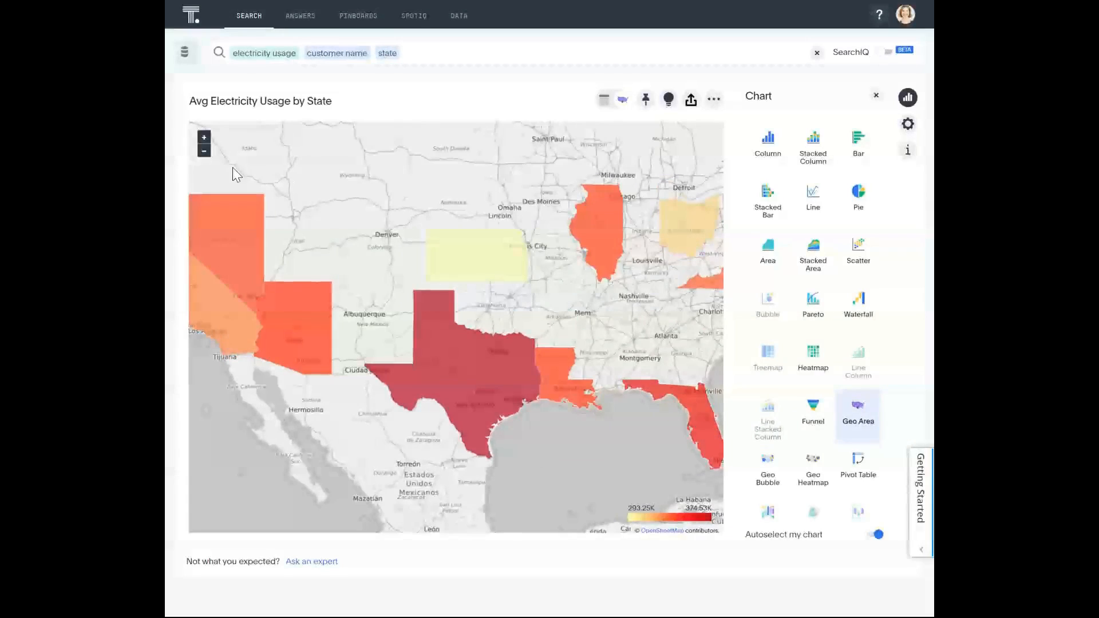
click(204, 151)
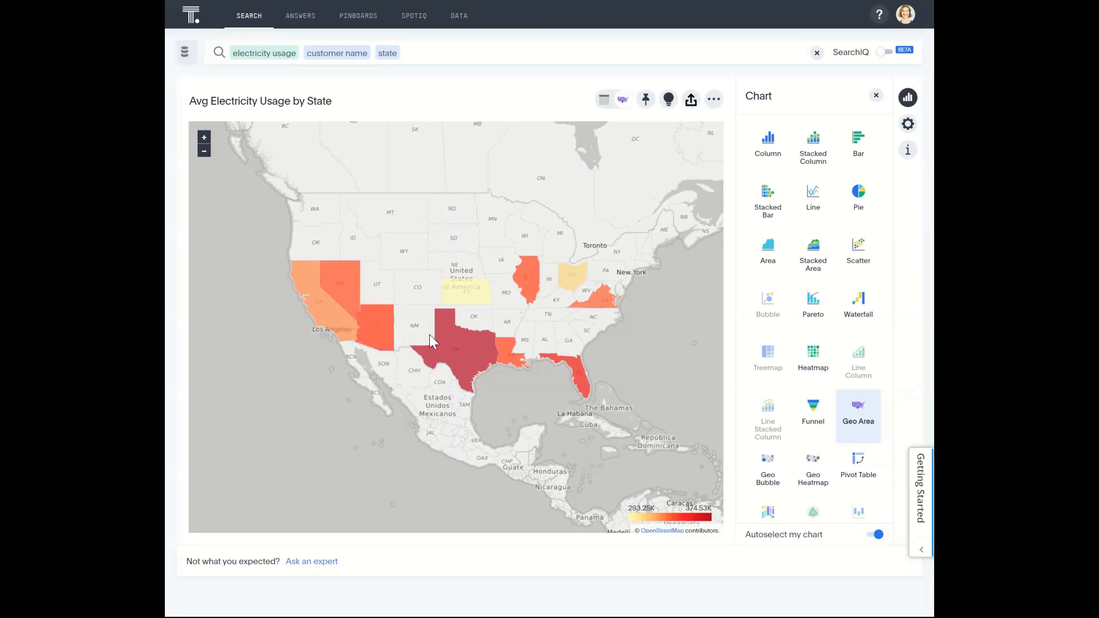
- Add actual temperature to the electricity usage search by customer name and state
mouse_move(452, 352)
click(427, 53)
text(tem)
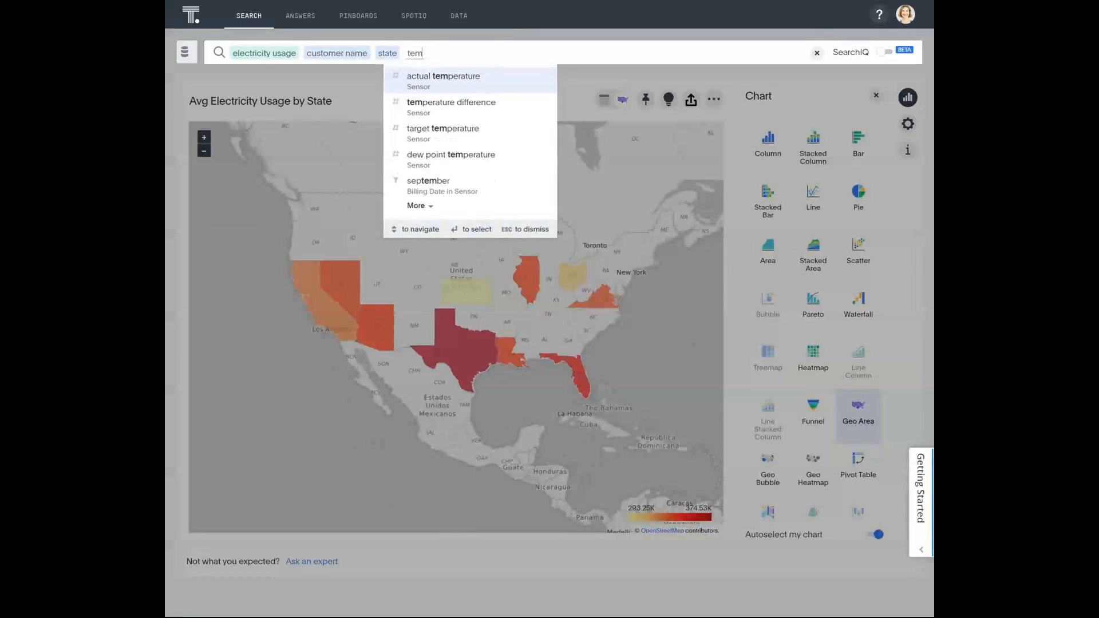
click(431, 81)
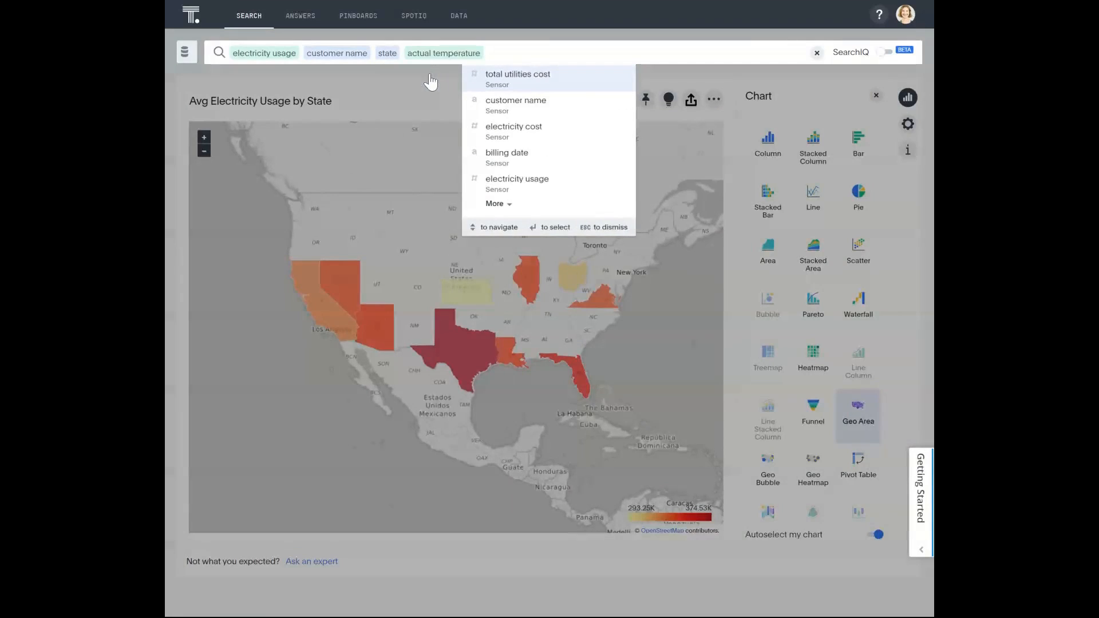
key(Return)
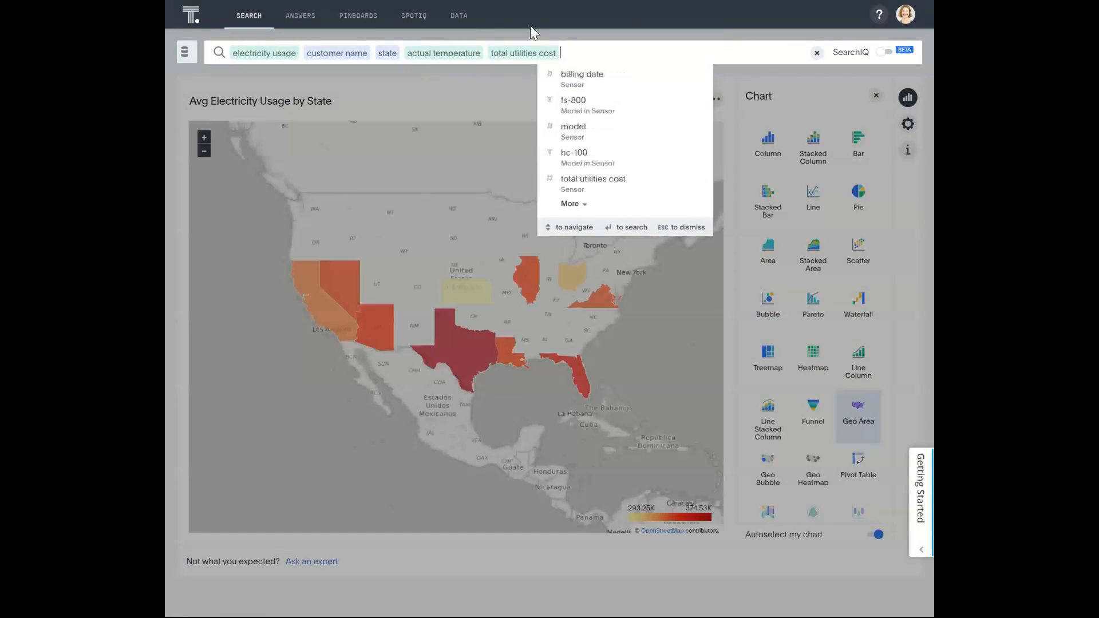
click(557, 46)
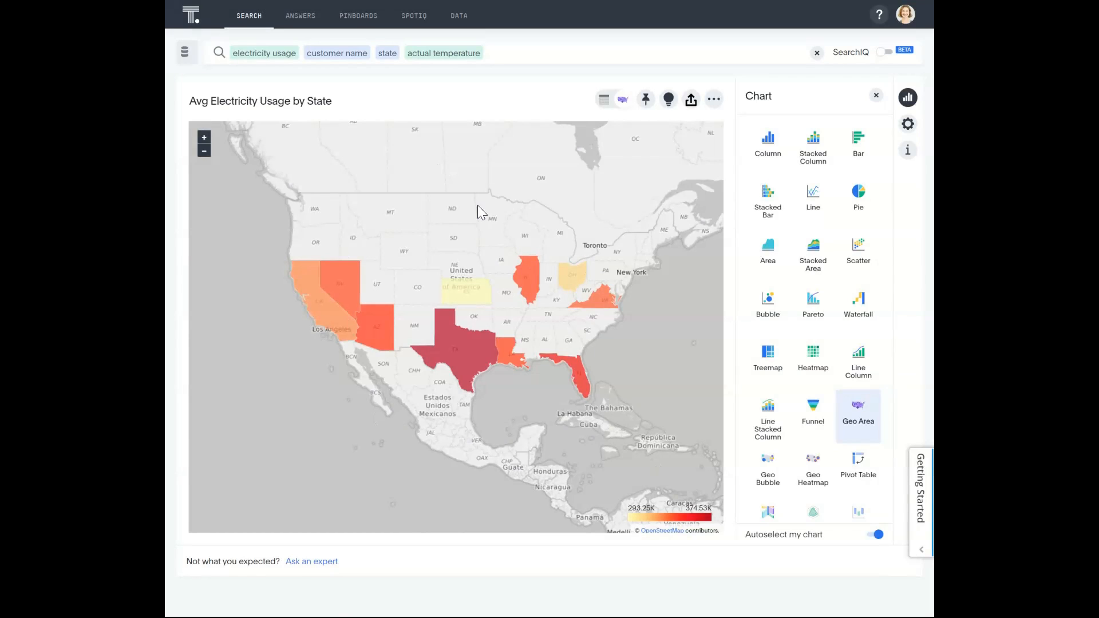
- Display the answer as a Line Stacked Column chart and review the pinboards it can be added to
click(769, 411)
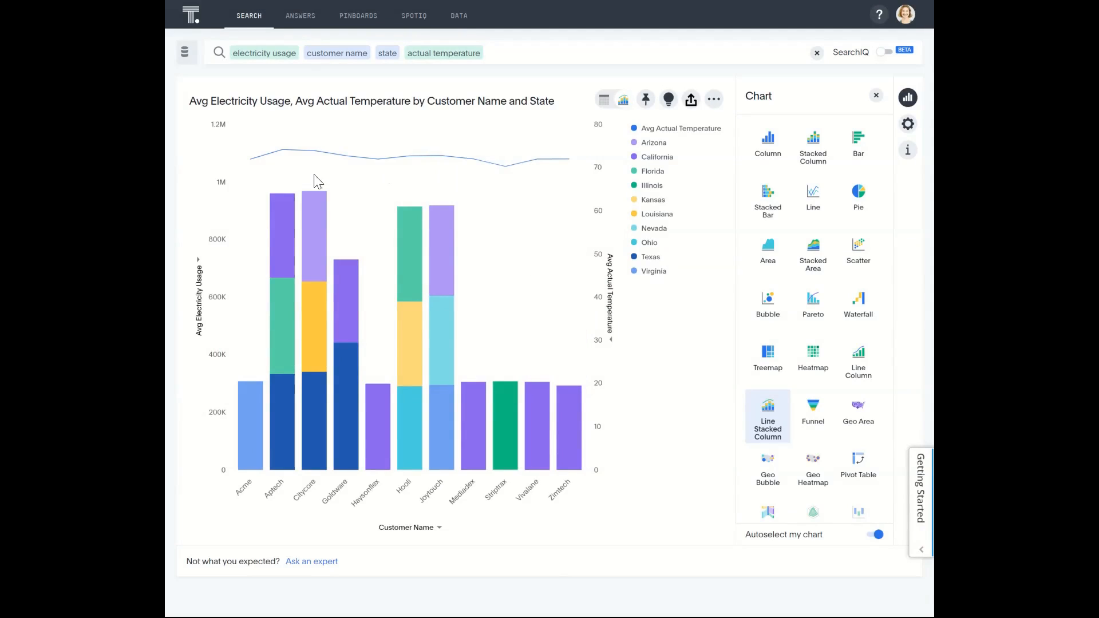
mouse_move(251, 153)
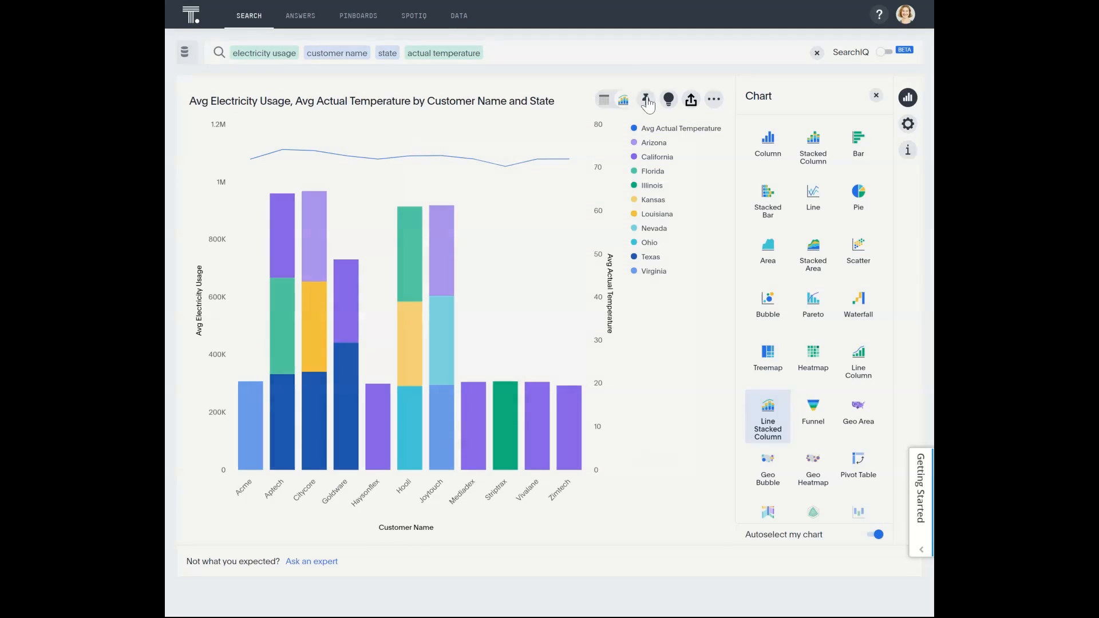
click(646, 101)
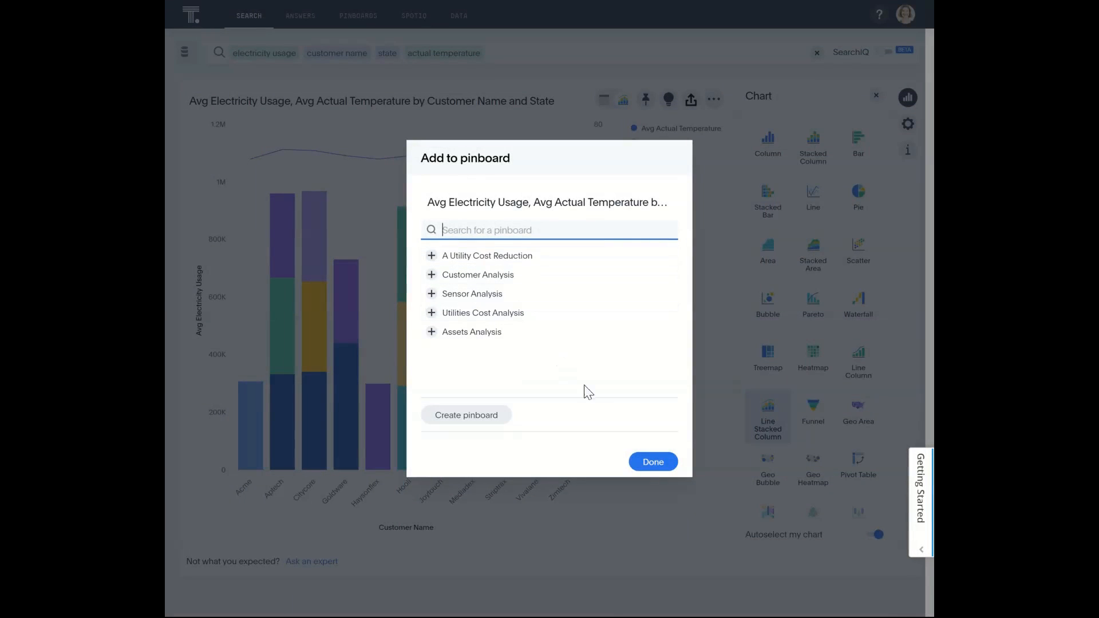
click(654, 463)
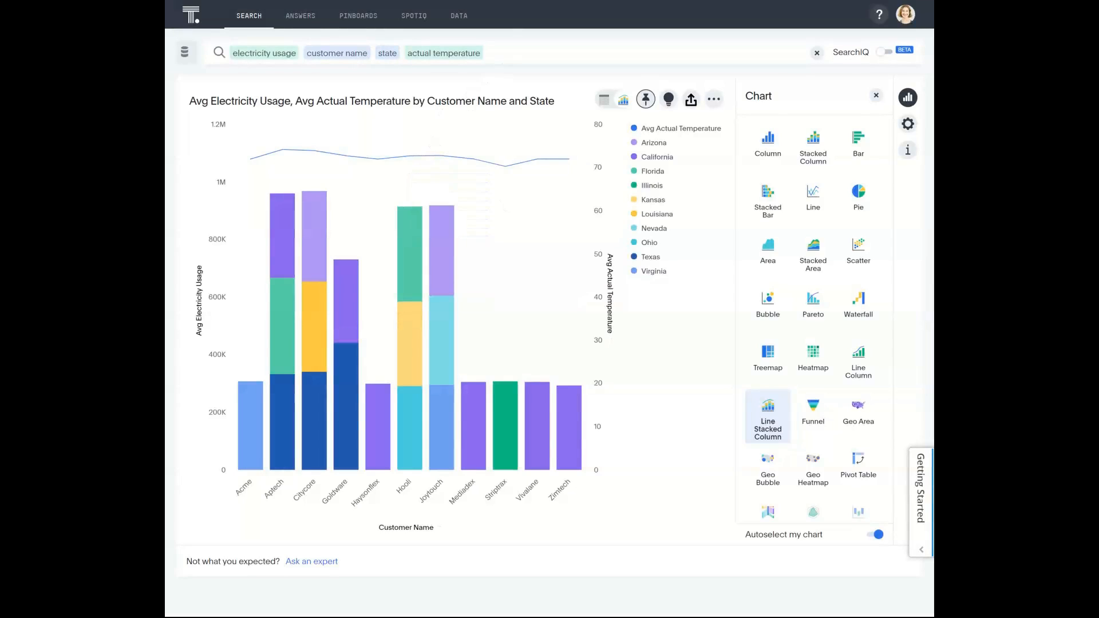
- Clear the search, build a new one for electricity usage by model, and inspect the FS-800 column
click(817, 54)
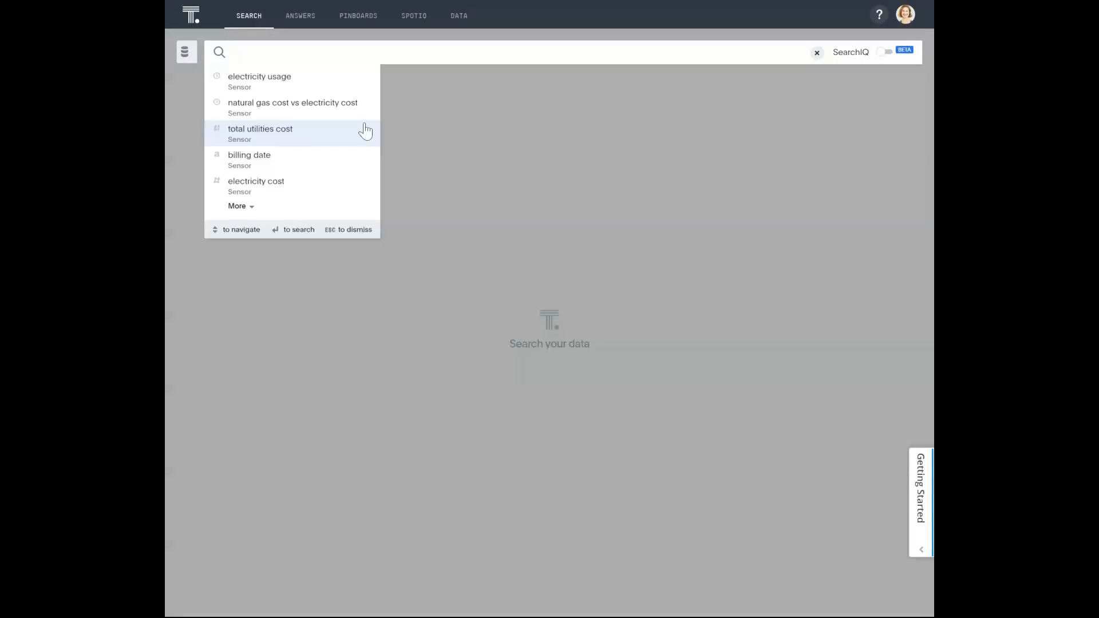
click(270, 83)
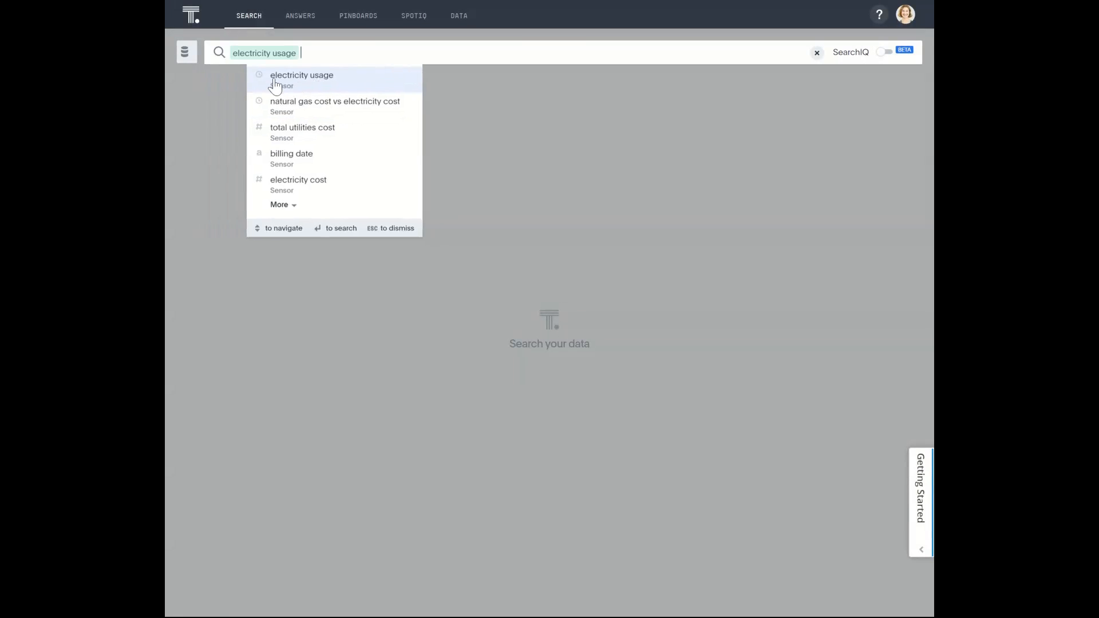
text(model)
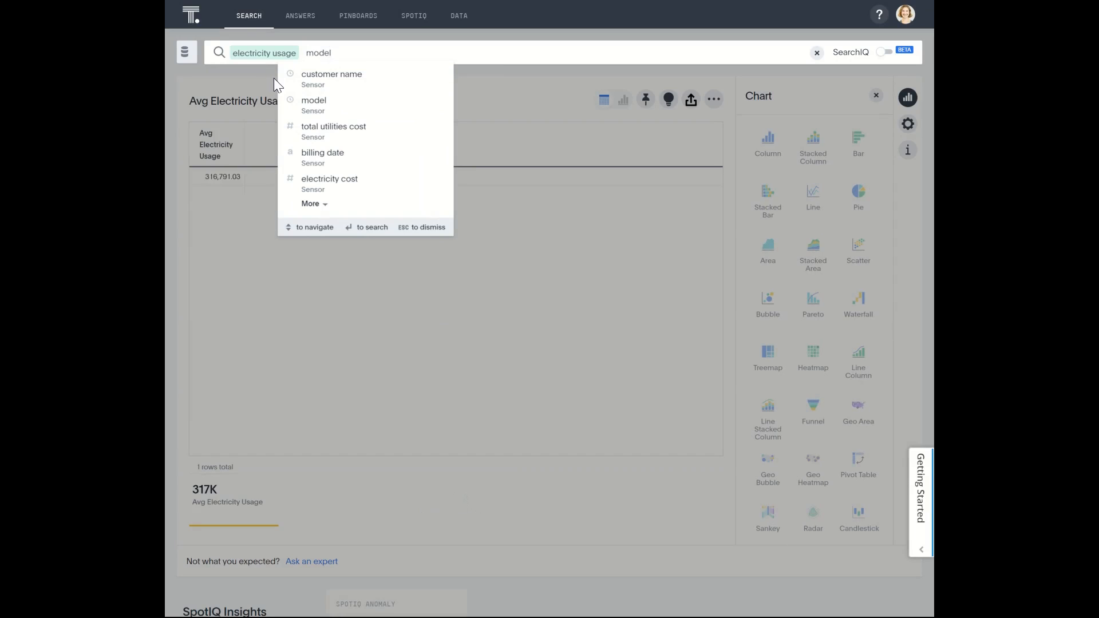
key(Return)
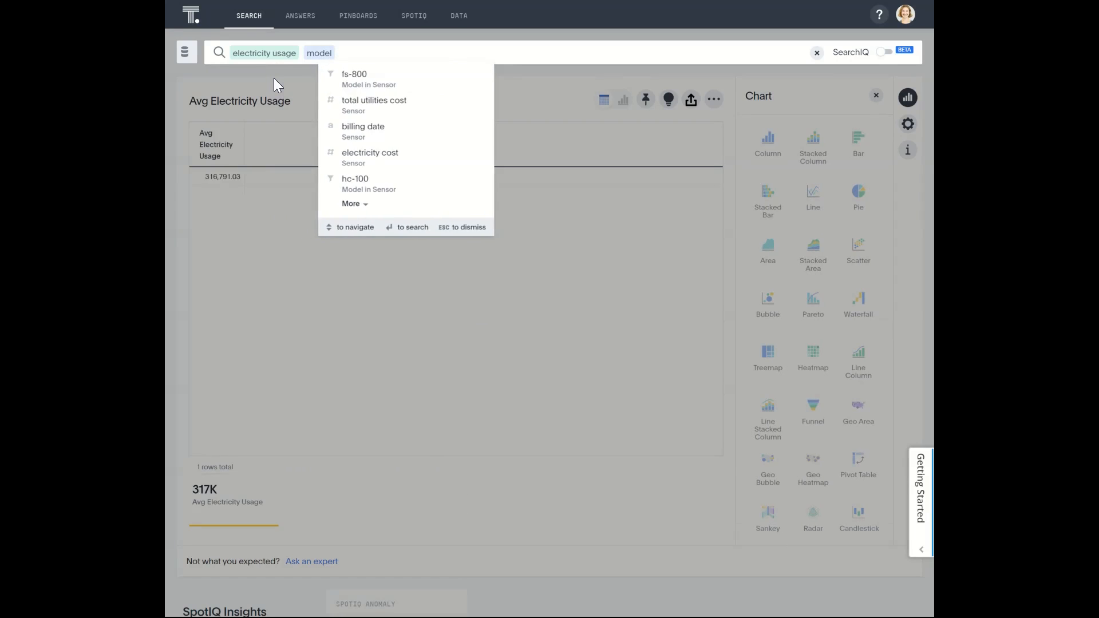
key(Return)
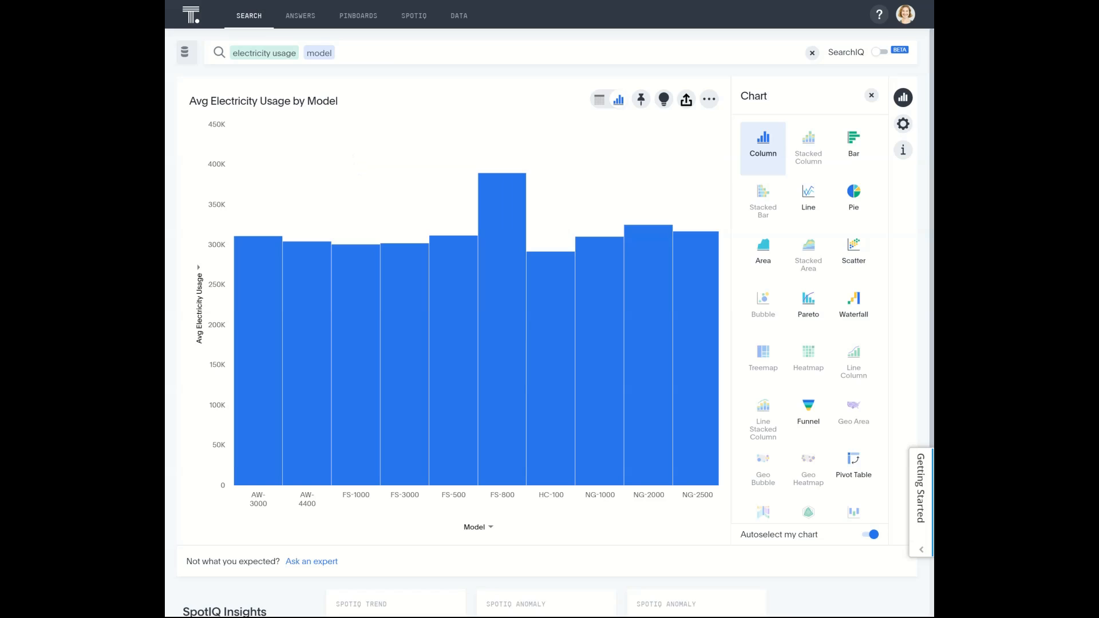
mouse_move(522, 204)
mouse_move(503, 413)
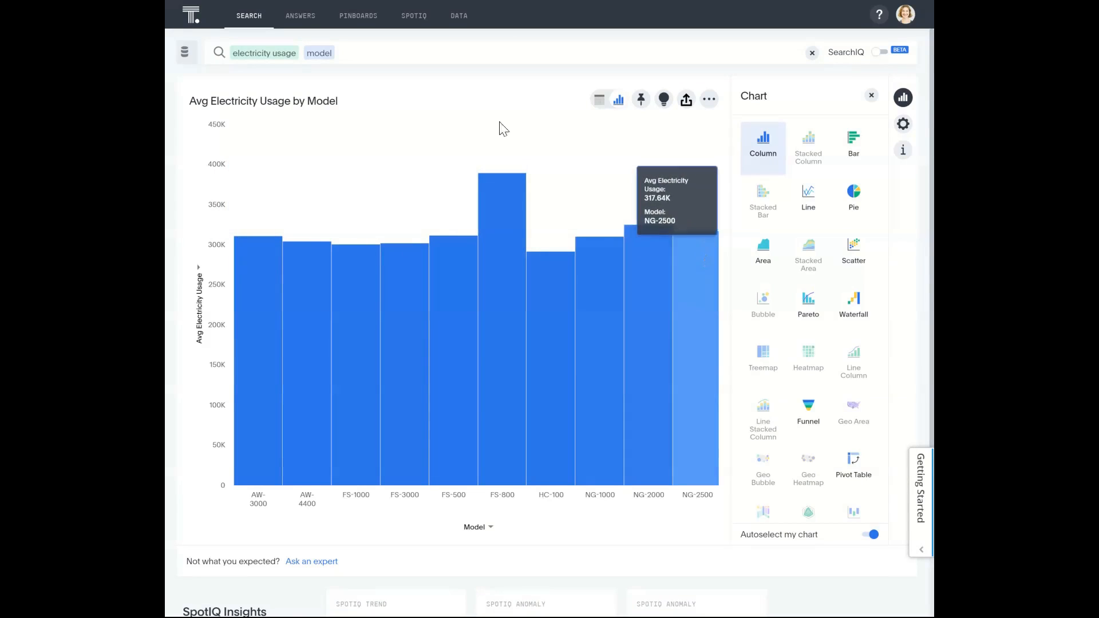
- Sort the chart by average electricity usage in descending order and compare the highest and lowest models
click(199, 274)
mouse_move(252, 292)
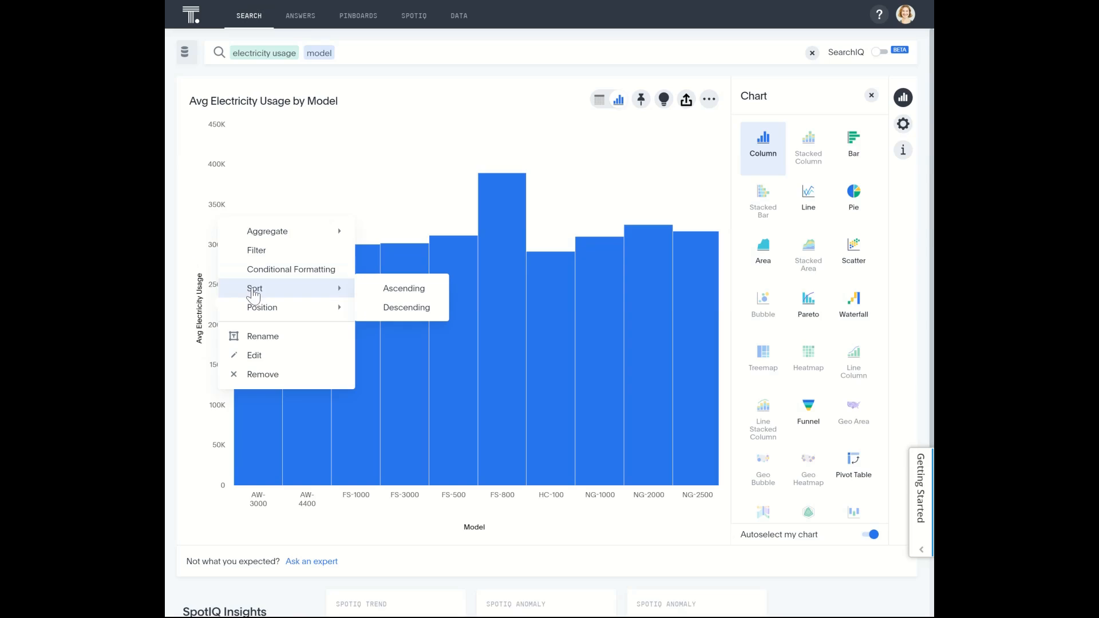
click(411, 307)
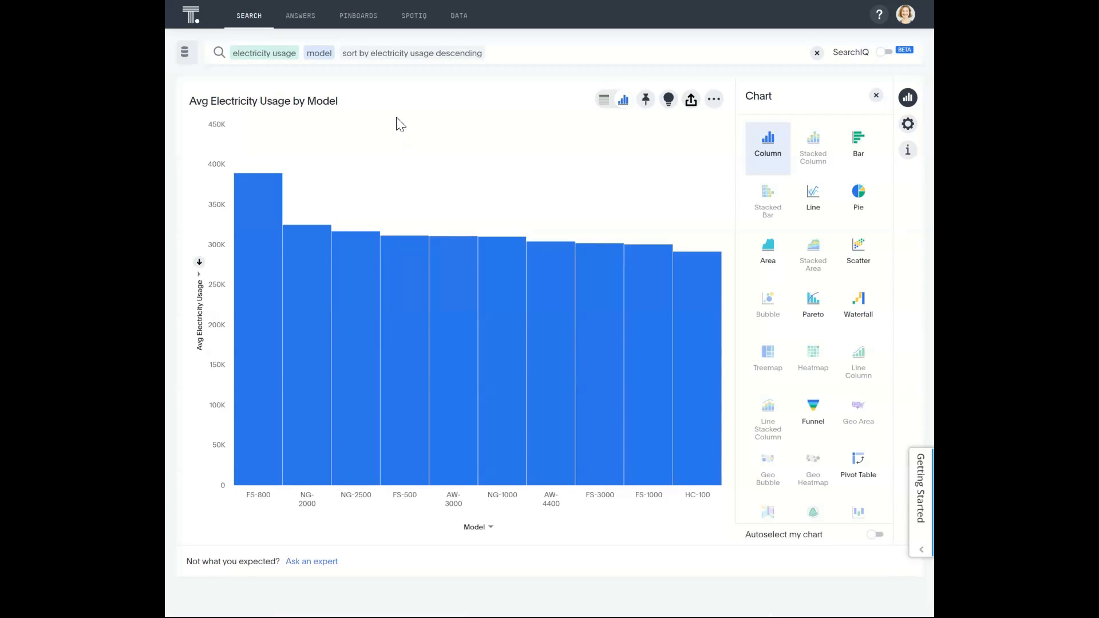
mouse_move(255, 226)
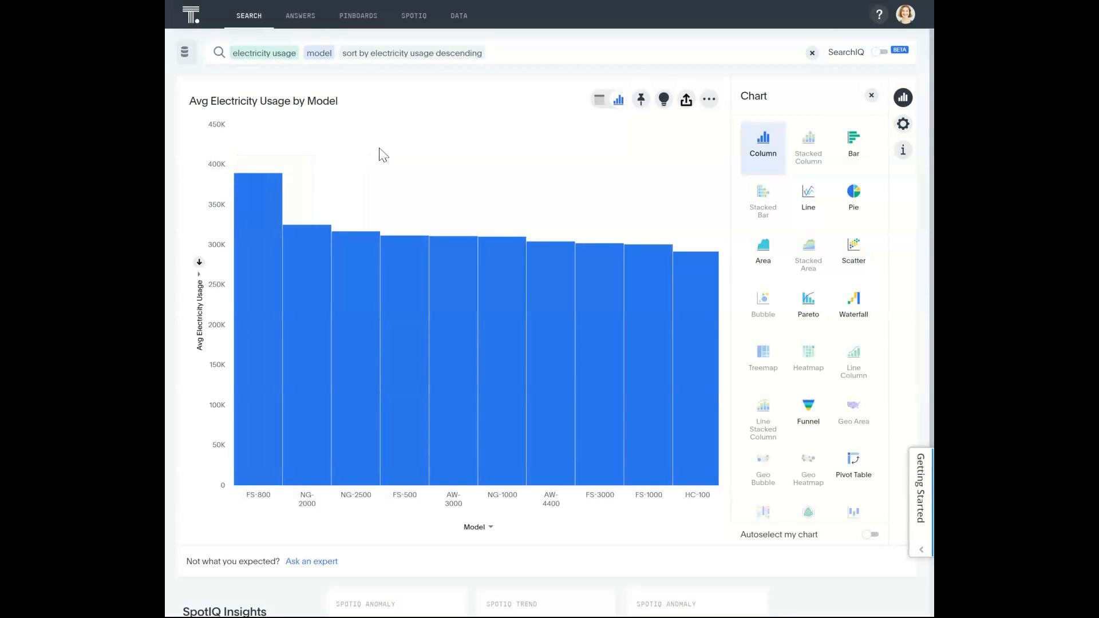
mouse_move(705, 342)
mouse_move(238, 182)
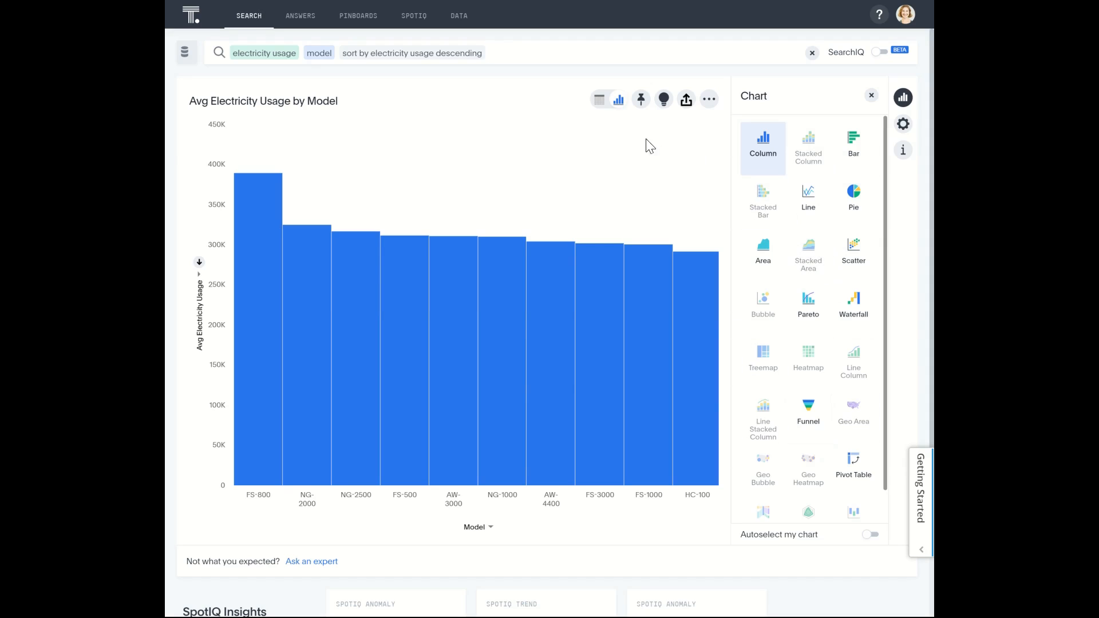
- View the sorted electricity usage by model as a table, and clear the search
click(600, 101)
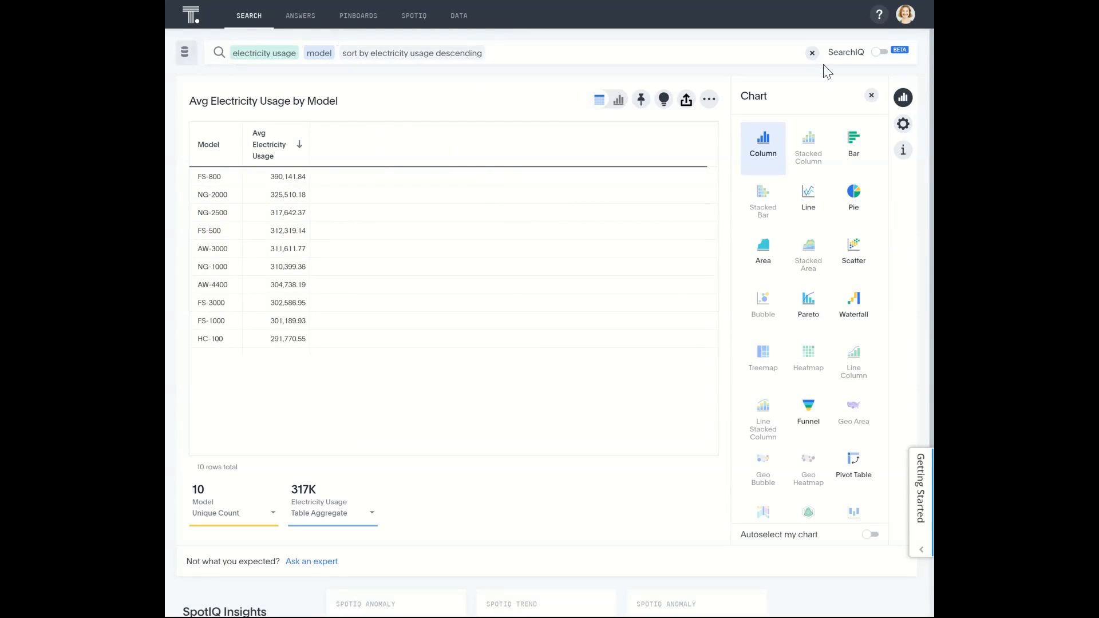
click(812, 53)
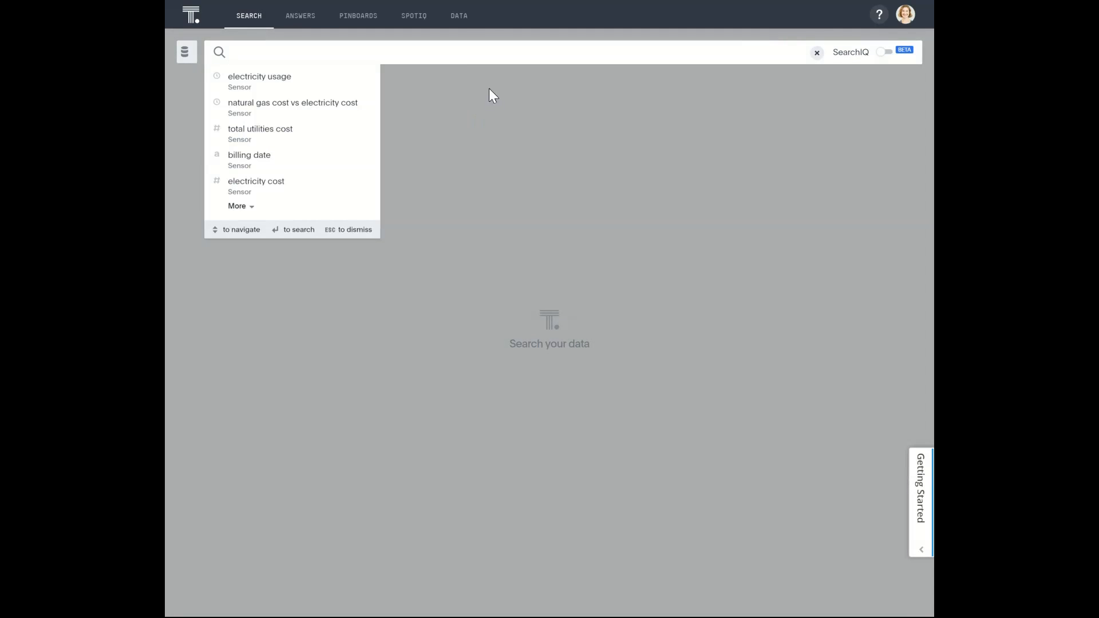
click(281, 8)
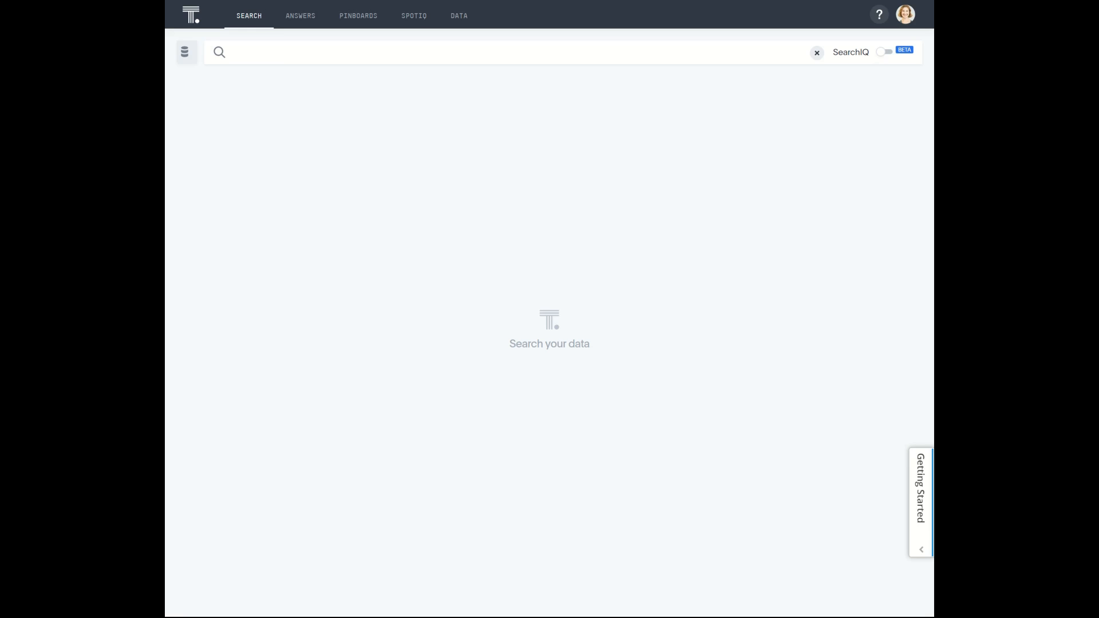
- Sign out of the sensor account and sign in as logistics with the account password
click(905, 16)
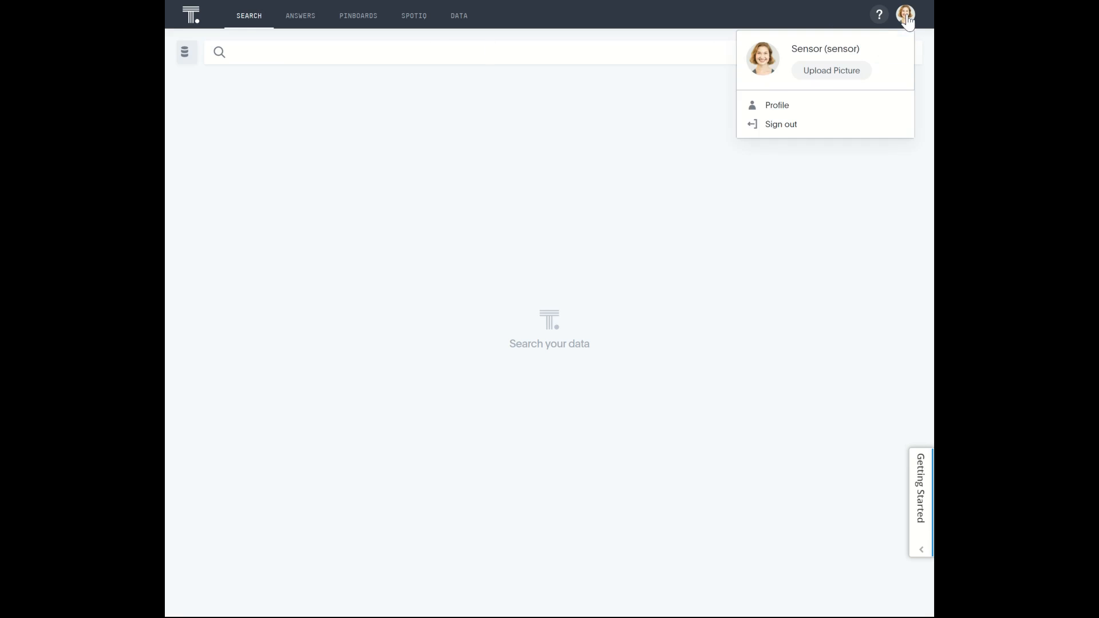
click(796, 127)
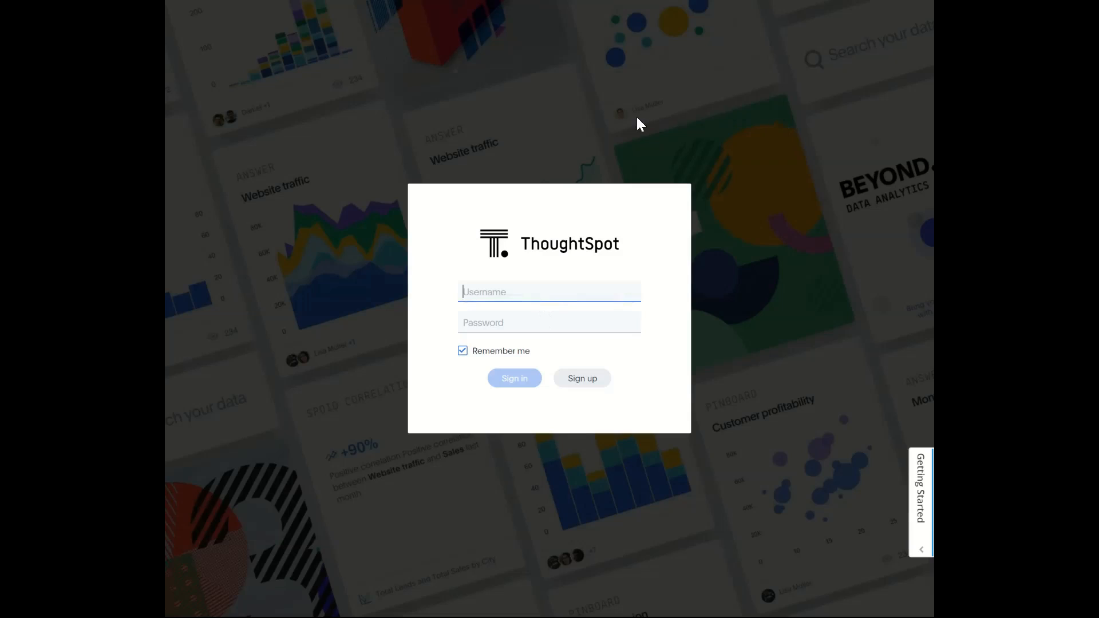
text(logisstics)
key(Tab)
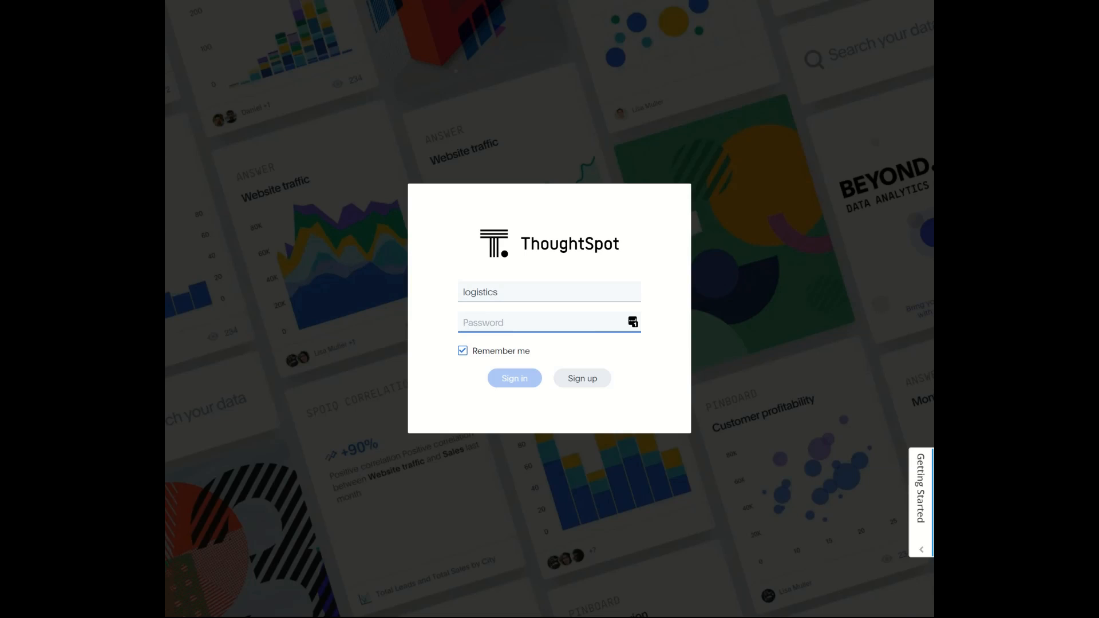
text(•••••••)
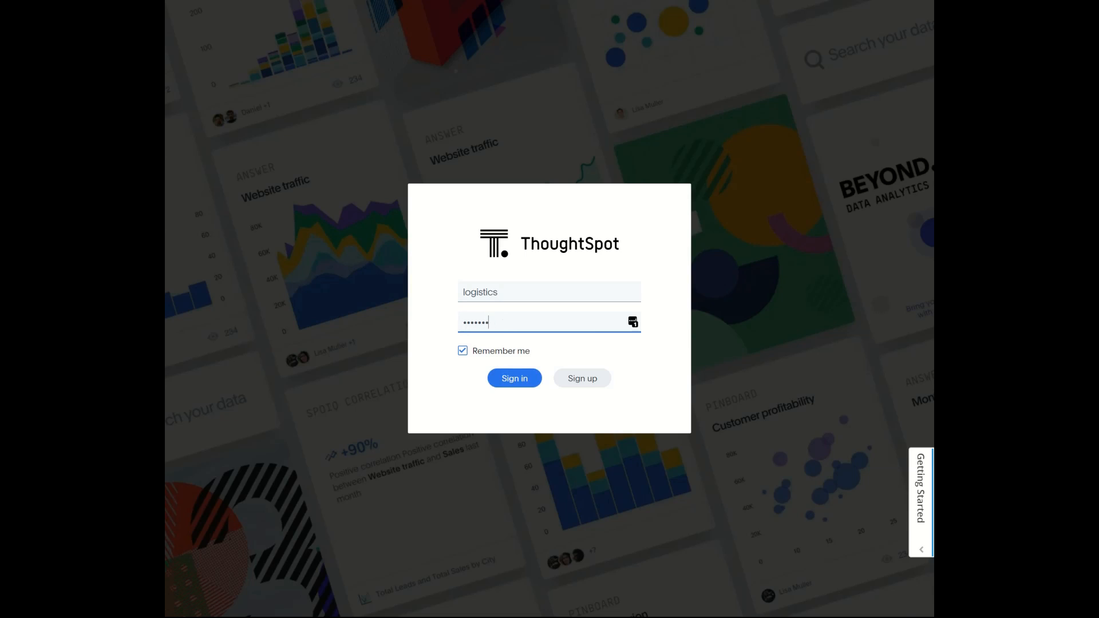
text(••••)
key(Return)
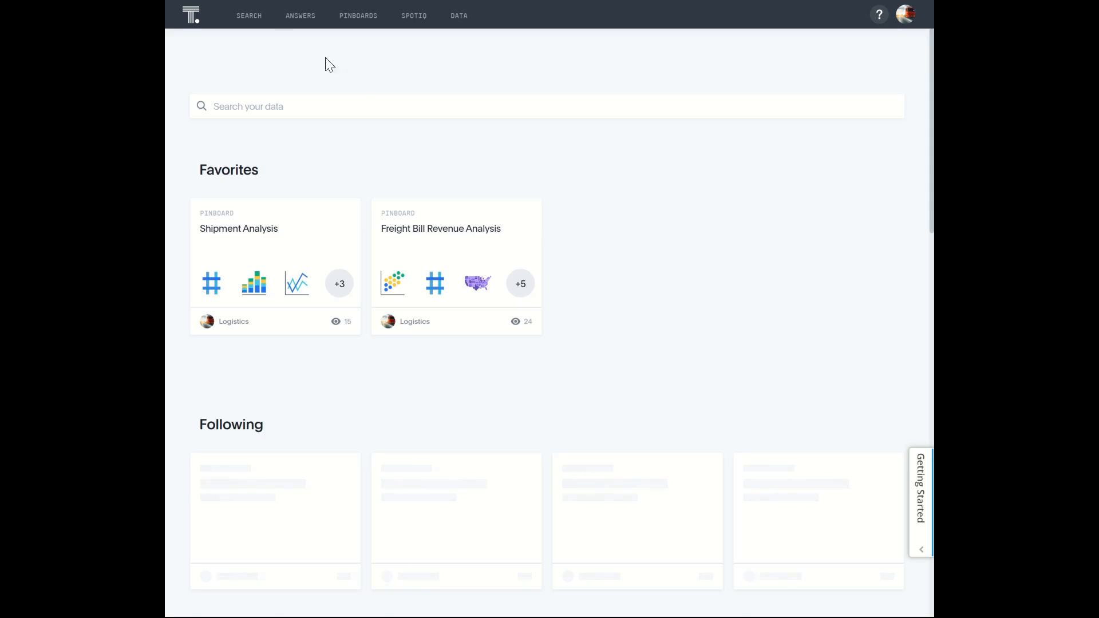
- Start a new search on Freight Bill Analysis with the columns destination city, origin city and on time percent
click(244, 23)
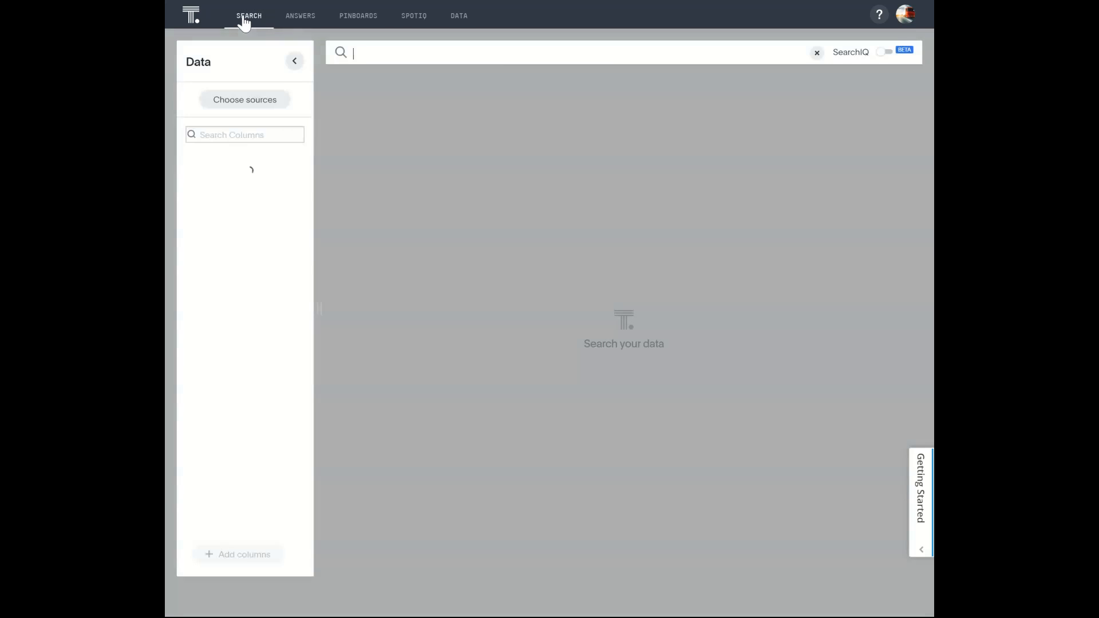
click(292, 61)
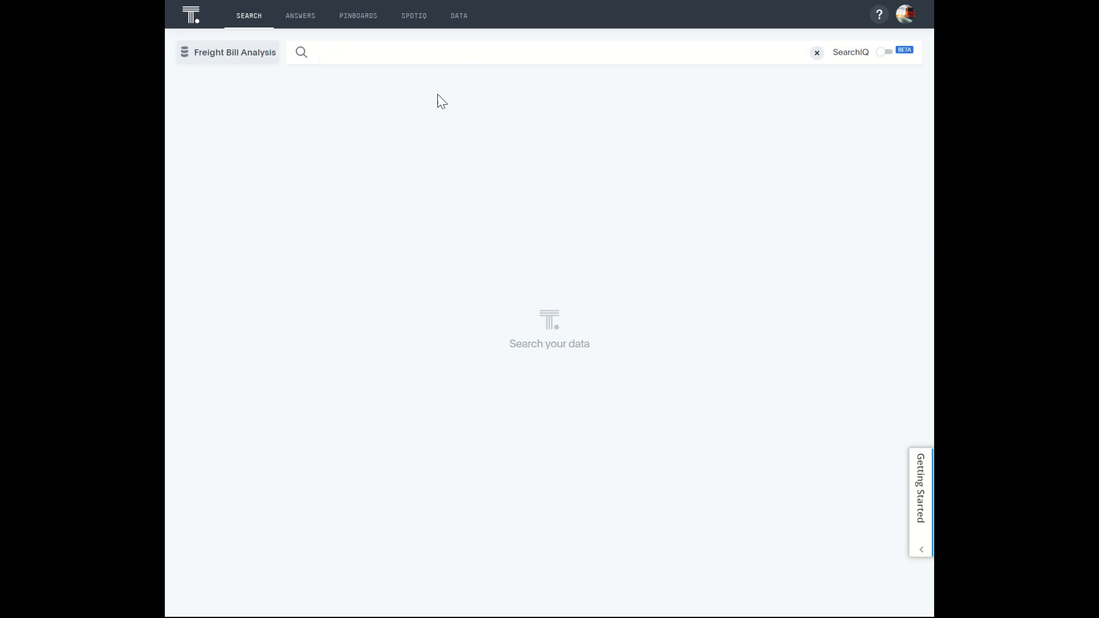
click(338, 53)
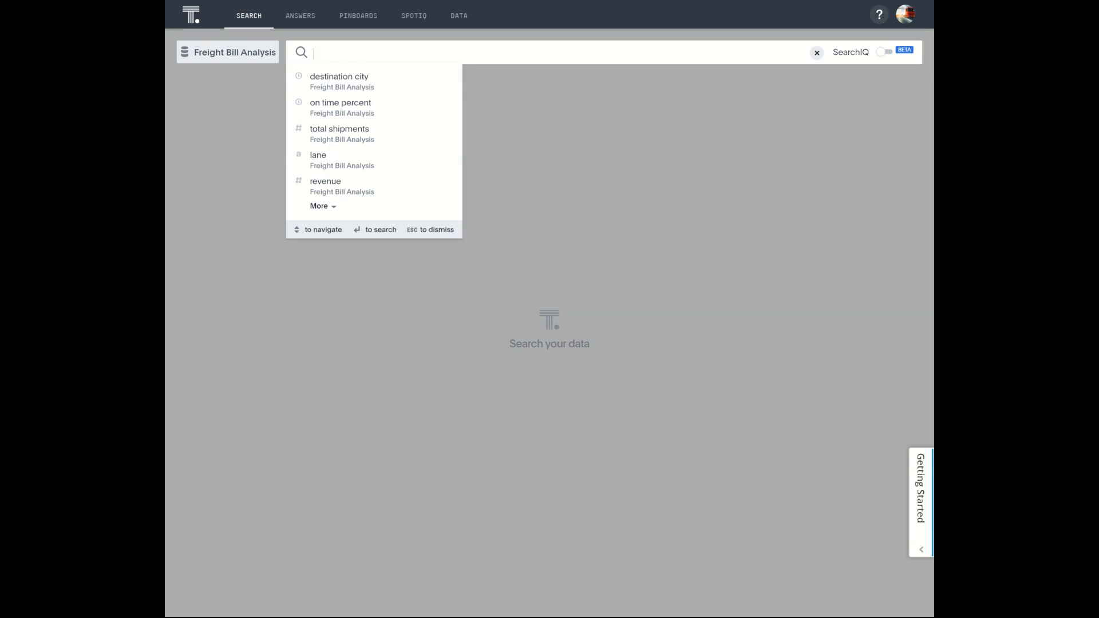
click(336, 79)
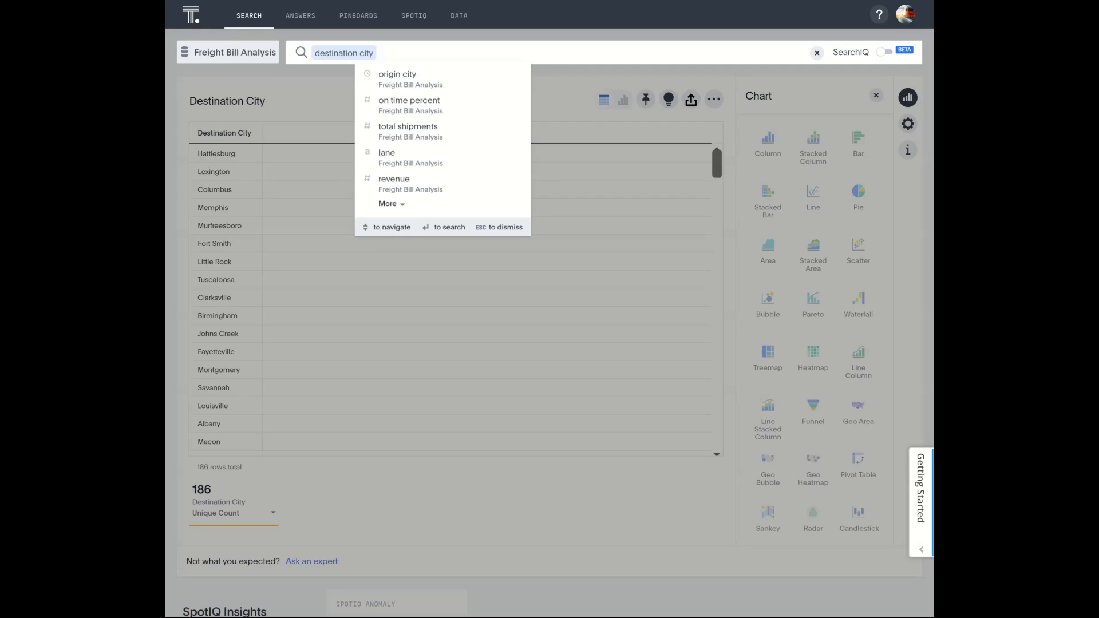
text(ci)
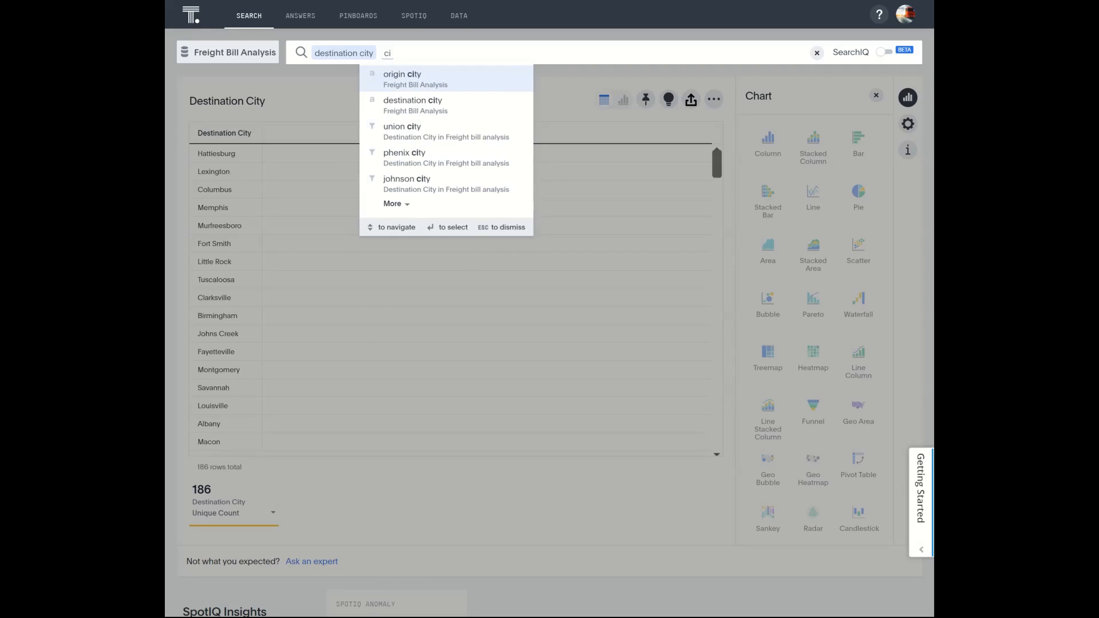
click(408, 85)
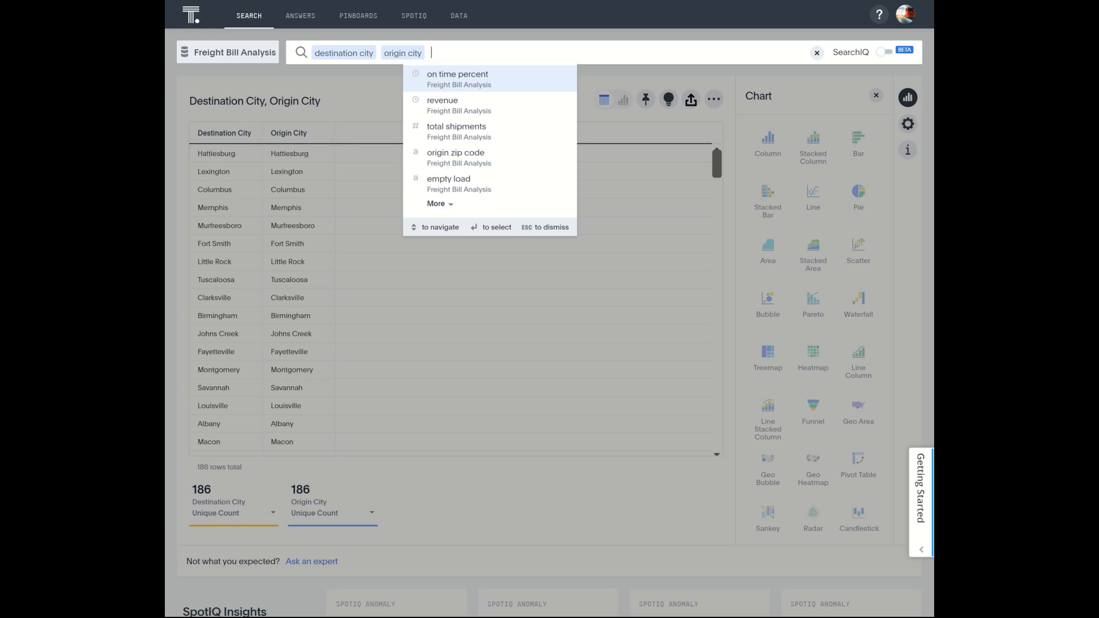
text(per)
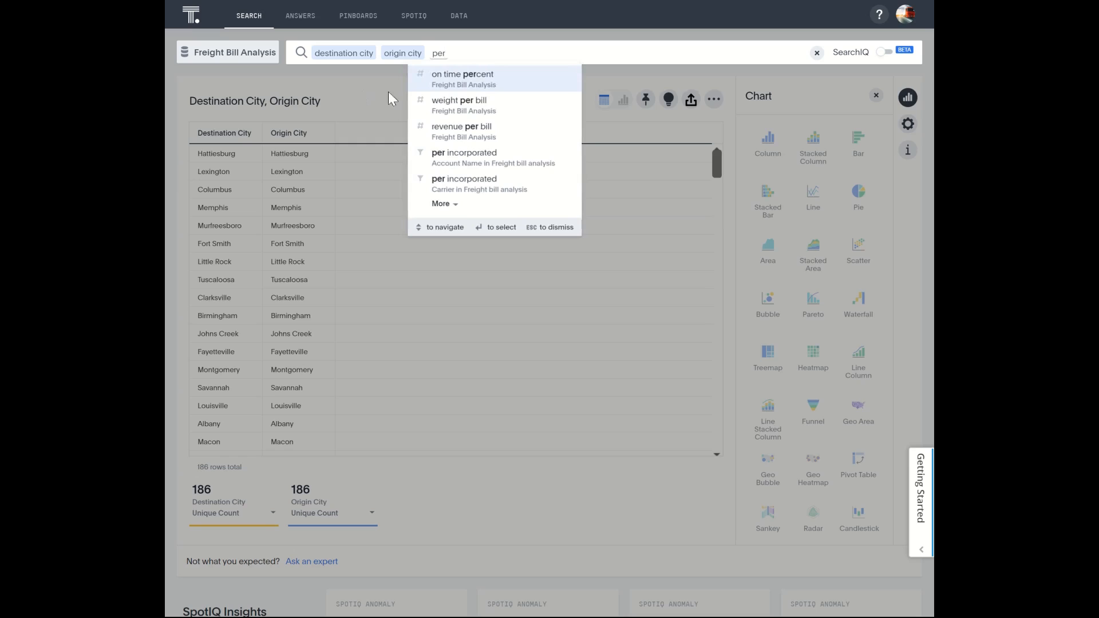
click(412, 74)
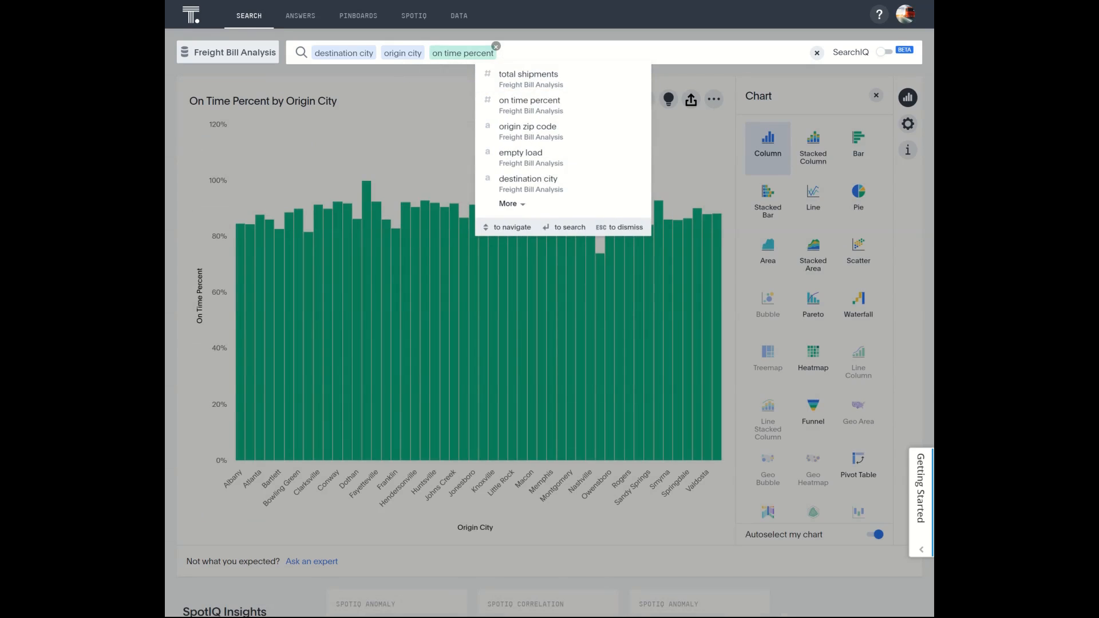
click(387, 93)
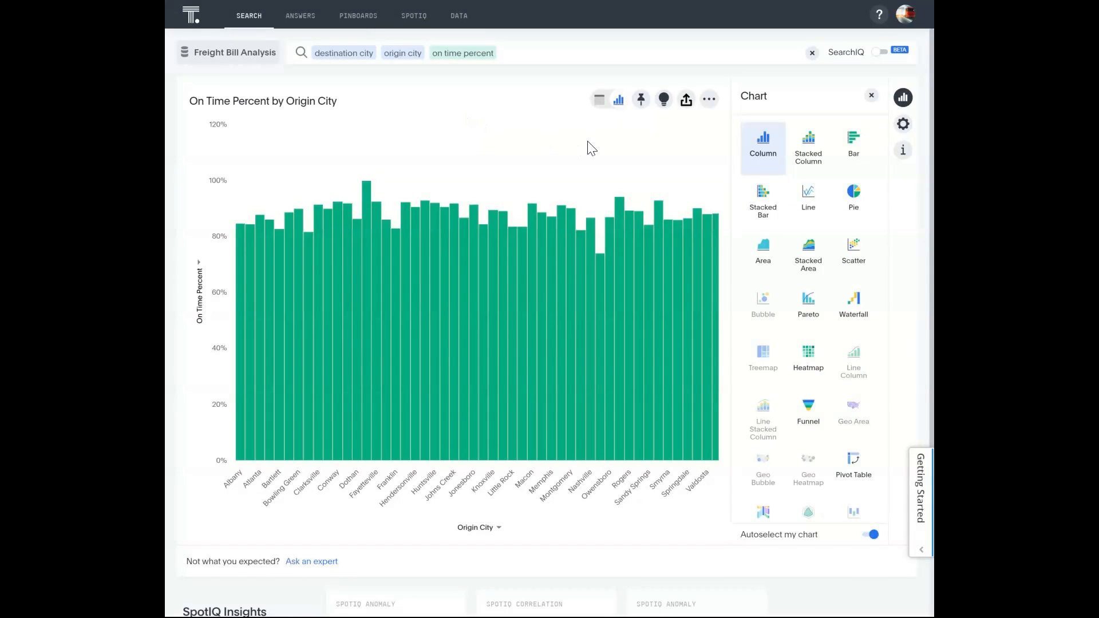
- Set up a SpotIQ analysis excluding Total Shipments, Origin Zip Code, BOL Number, Delivered within Appointment, Carrier and Destination County
click(664, 102)
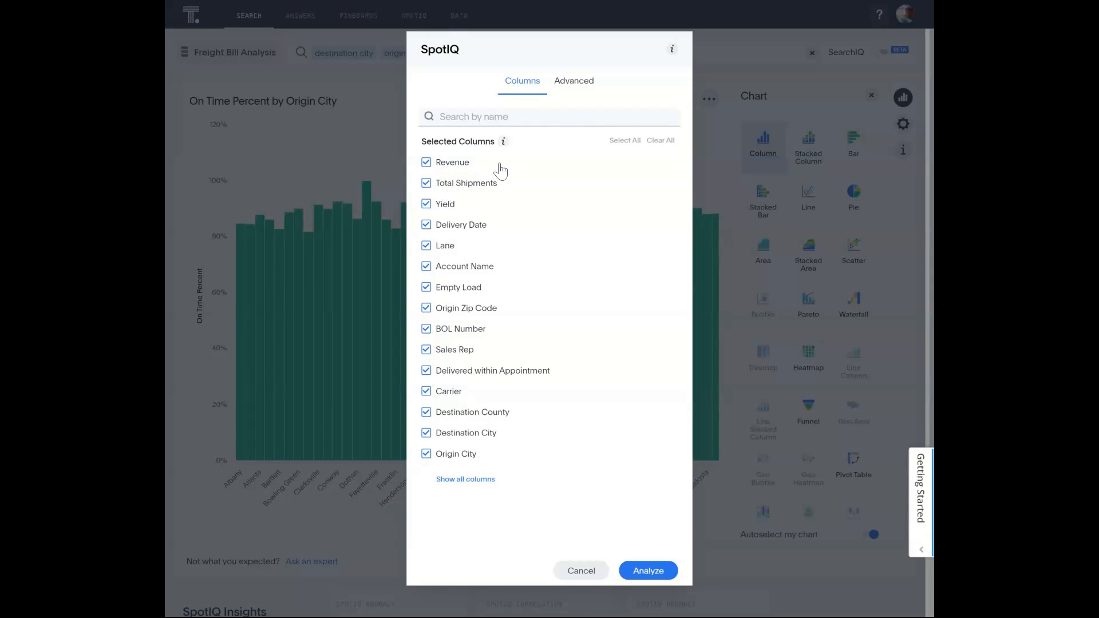
click(471, 189)
click(465, 314)
click(465, 333)
click(452, 393)
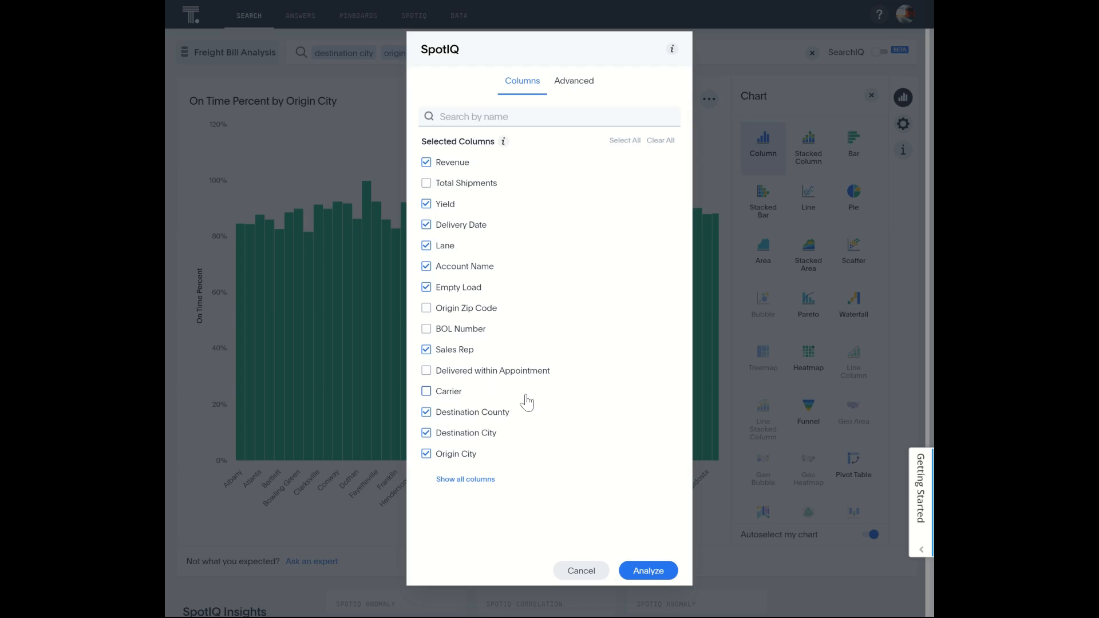
click(485, 414)
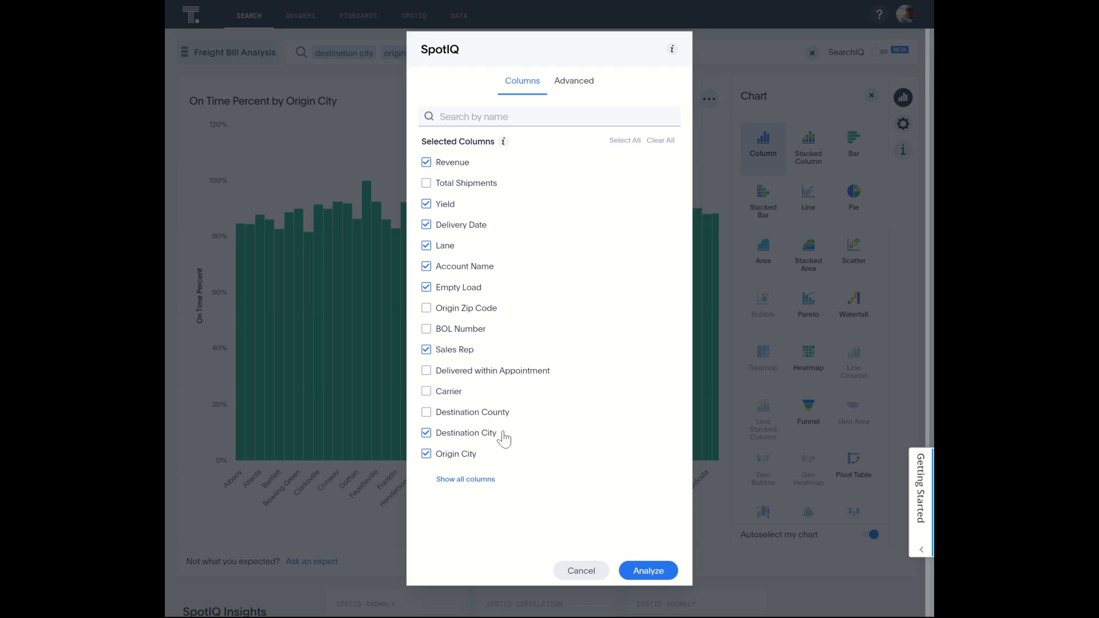
- Review the full column list and the advanced algorithm settings, and run the SpotIQ analysis
click(484, 481)
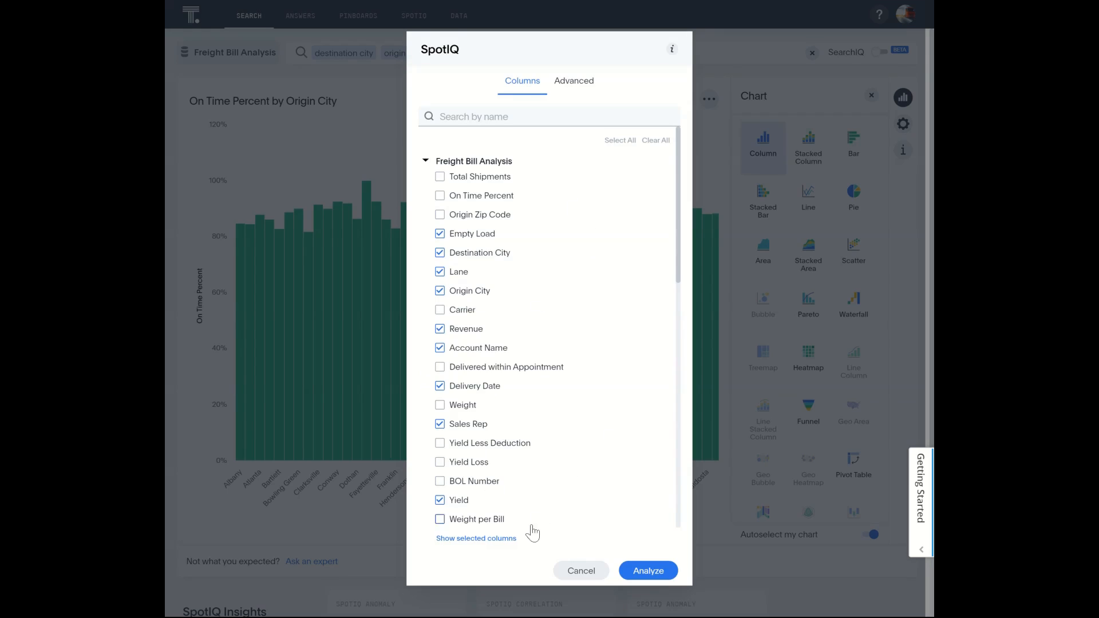
click(506, 539)
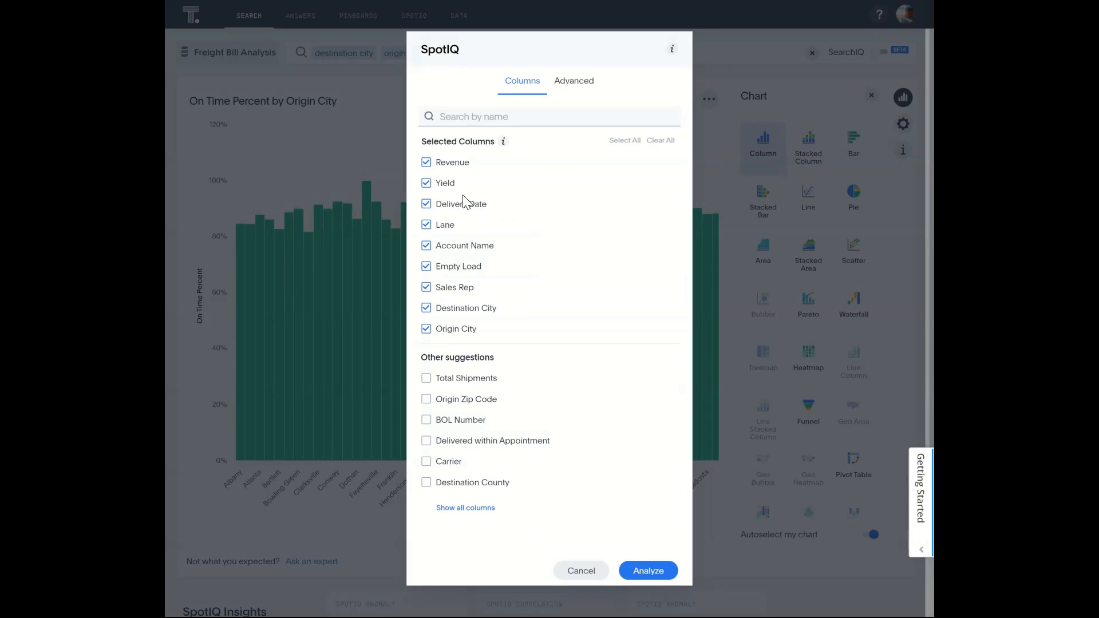
click(575, 82)
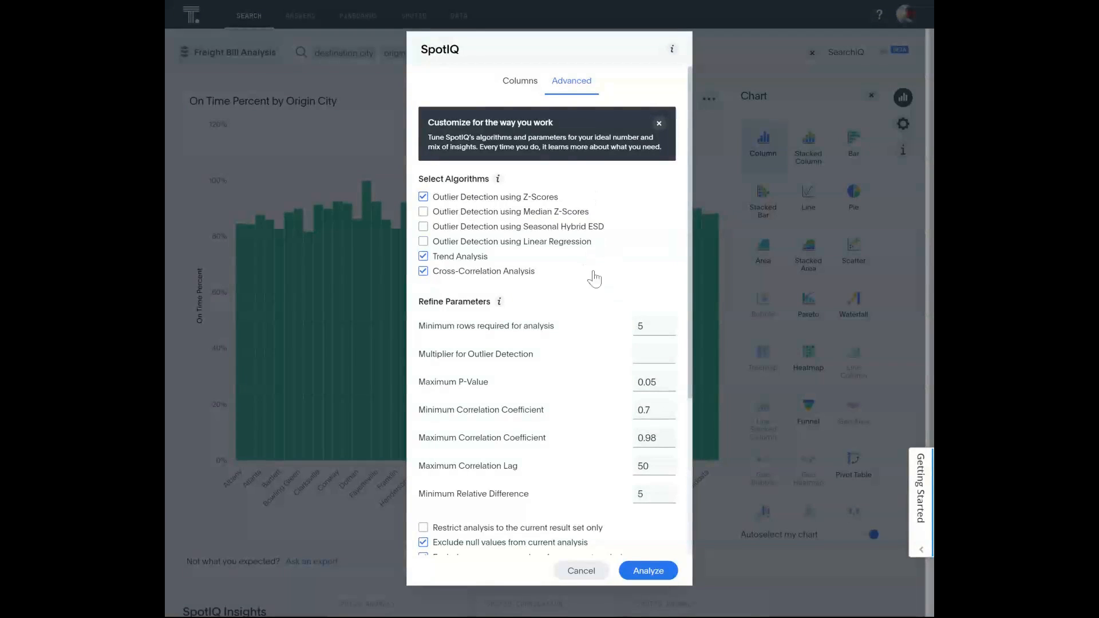
click(520, 81)
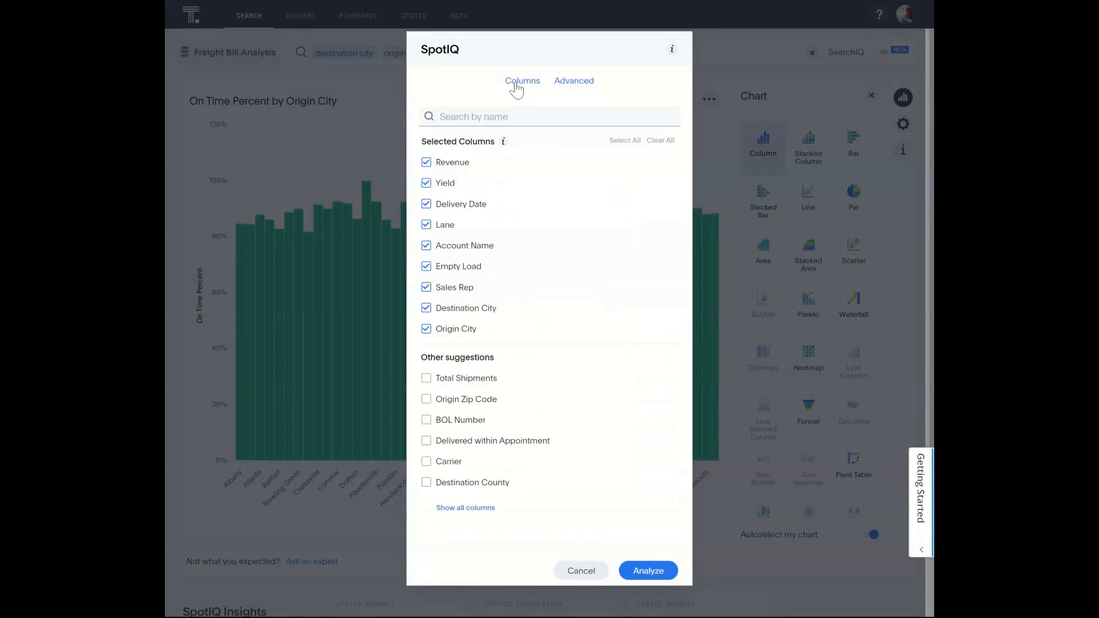
click(653, 572)
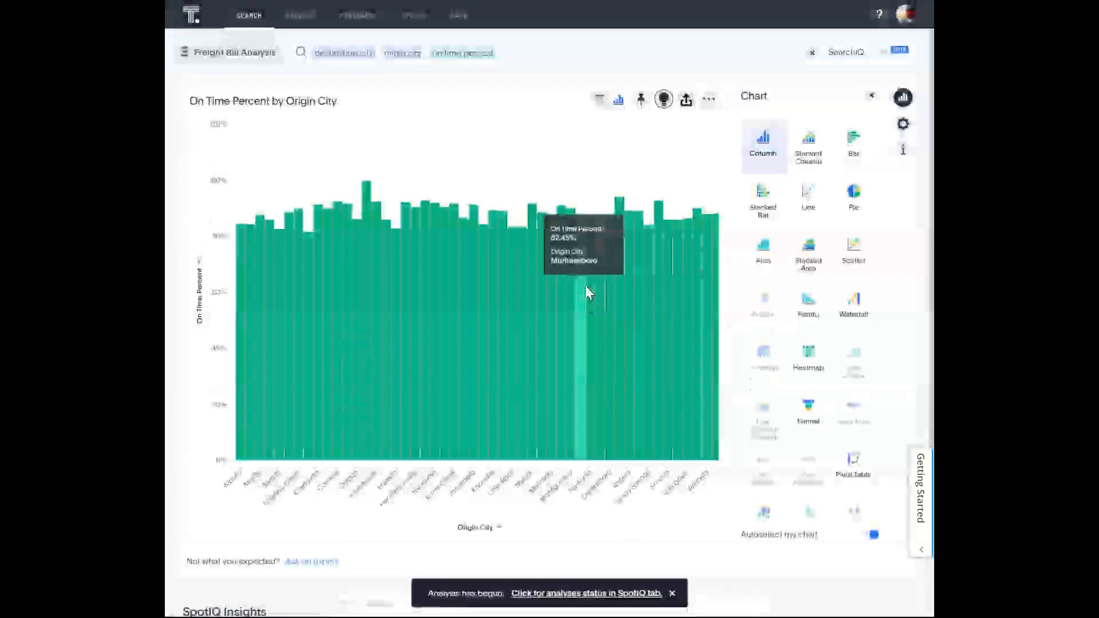
- Open the results of the most recent SpotIQ analysis for On Time Percent by Origin City
click(421, 18)
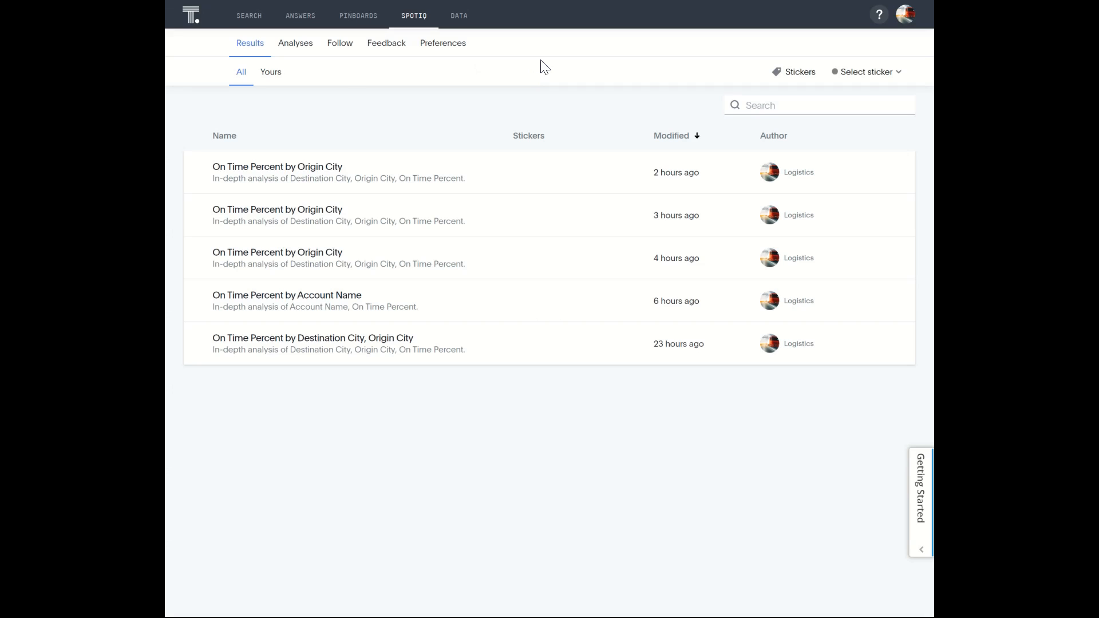
click(296, 46)
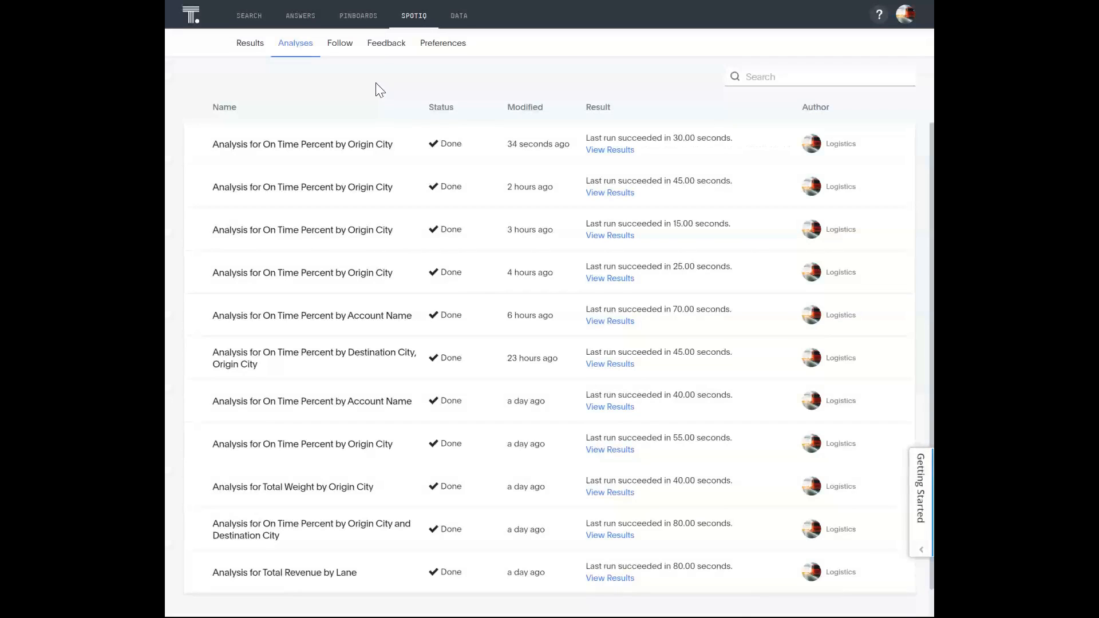
click(608, 151)
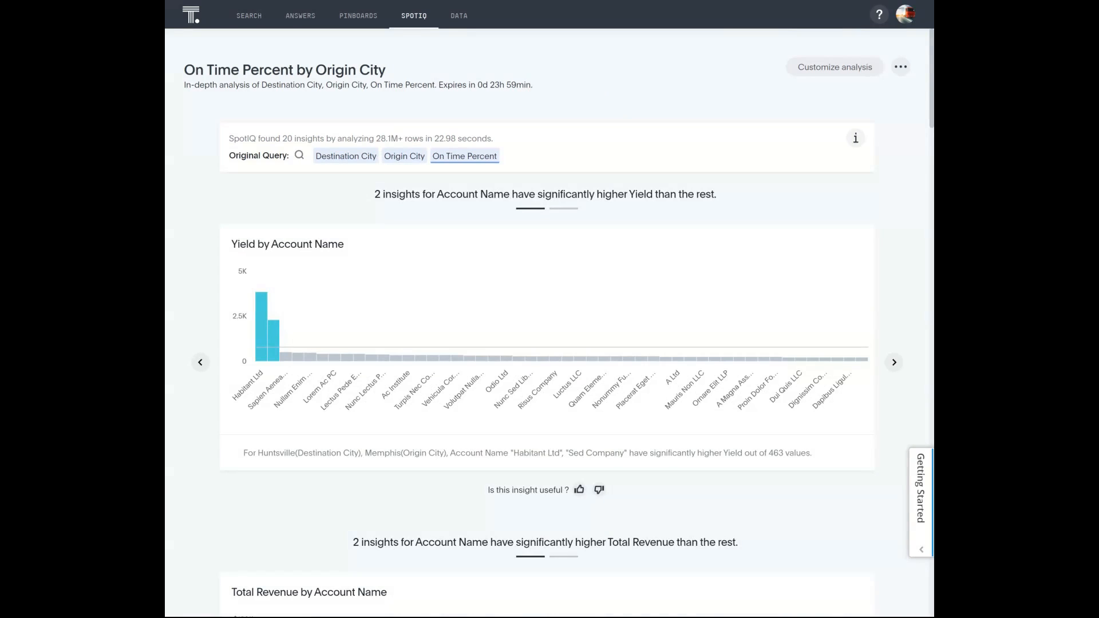
- Examine the insight summary and the analysis details of the SpotIQ results, and close the details
drag(281, 139, 292, 138)
drag(375, 138, 399, 139)
click(856, 142)
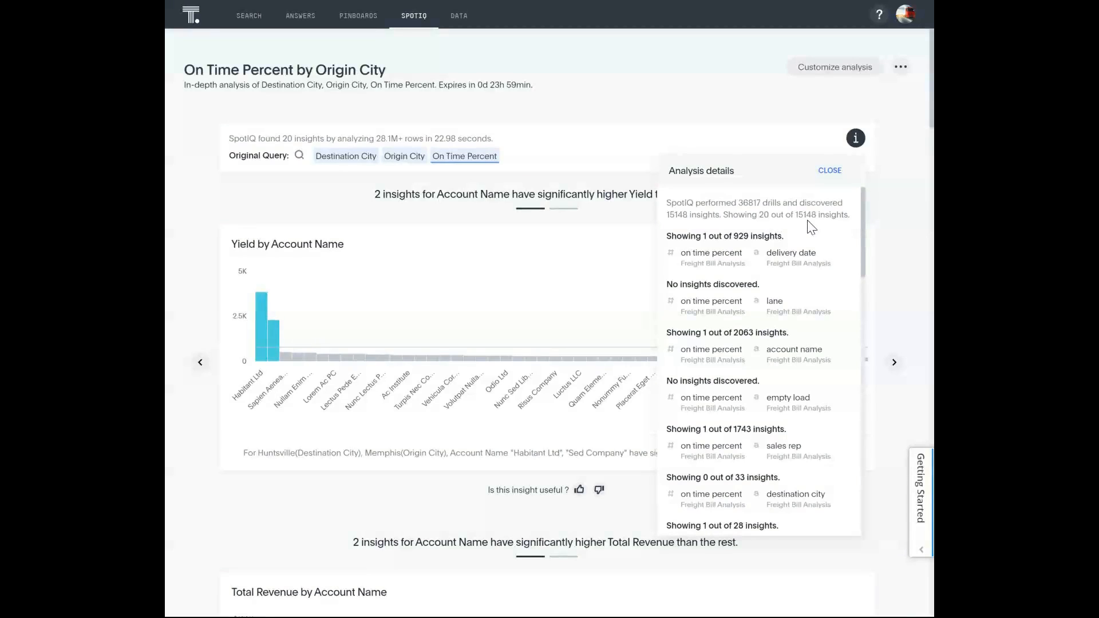
click(856, 138)
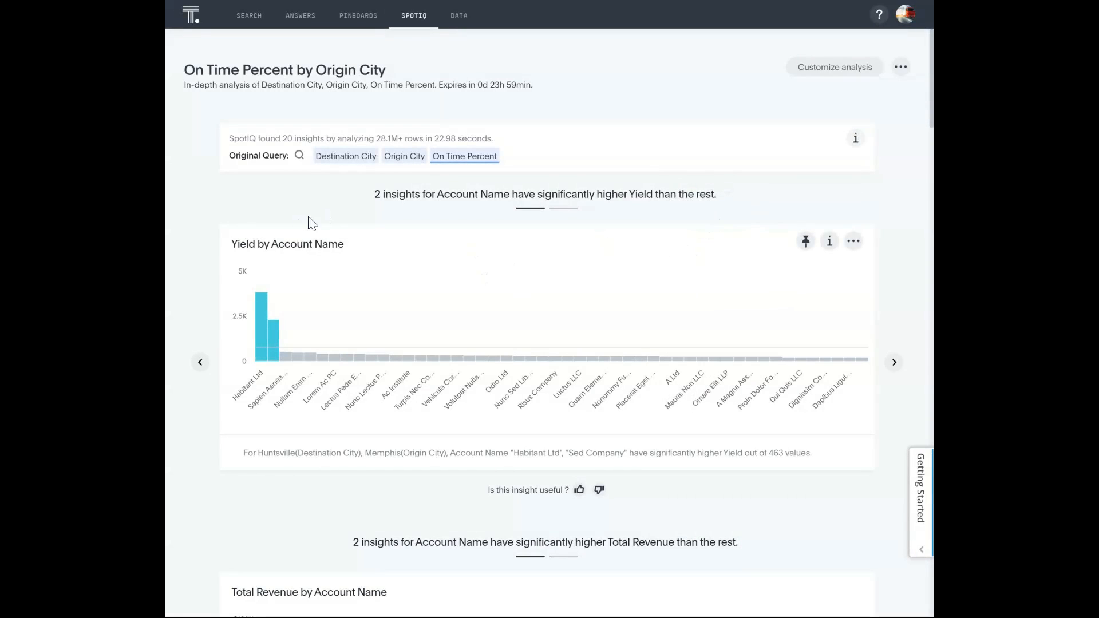
- Examine the insights on yield, total revenue and on time percent by account name, and on yield by sales rep and delivery date
scroll(406, 190, down, 2)
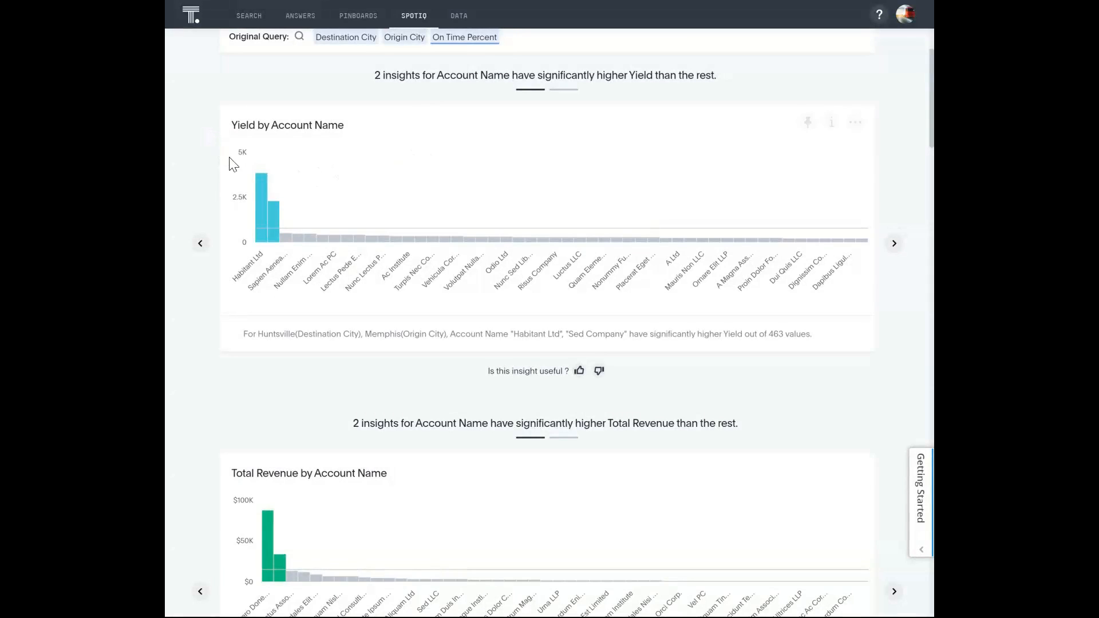
mouse_move(275, 204)
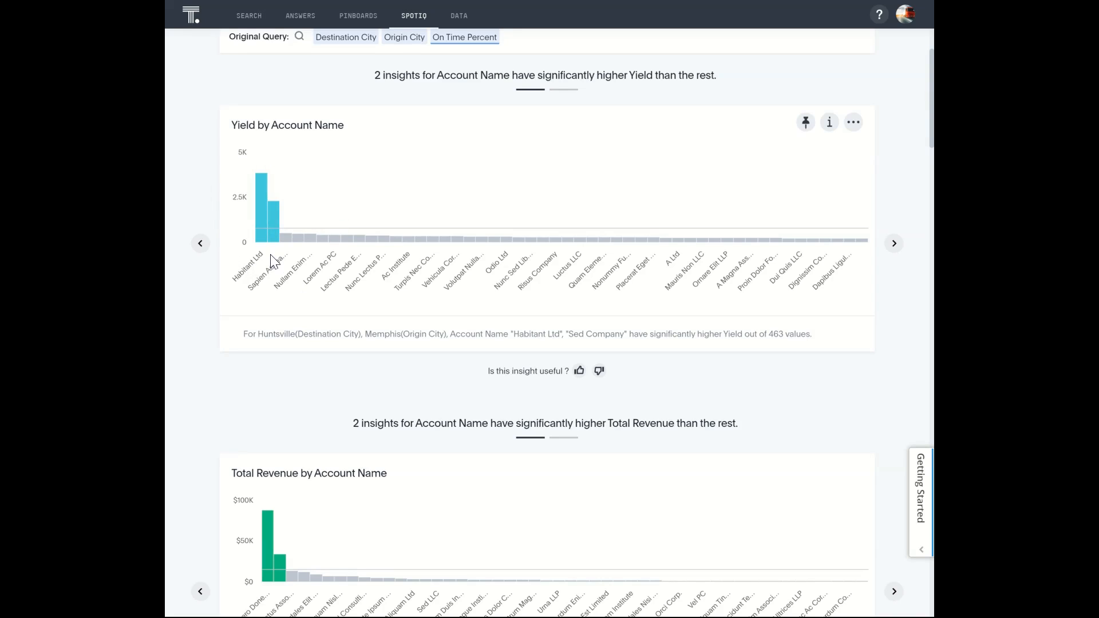
scroll(292, 273, down, 3)
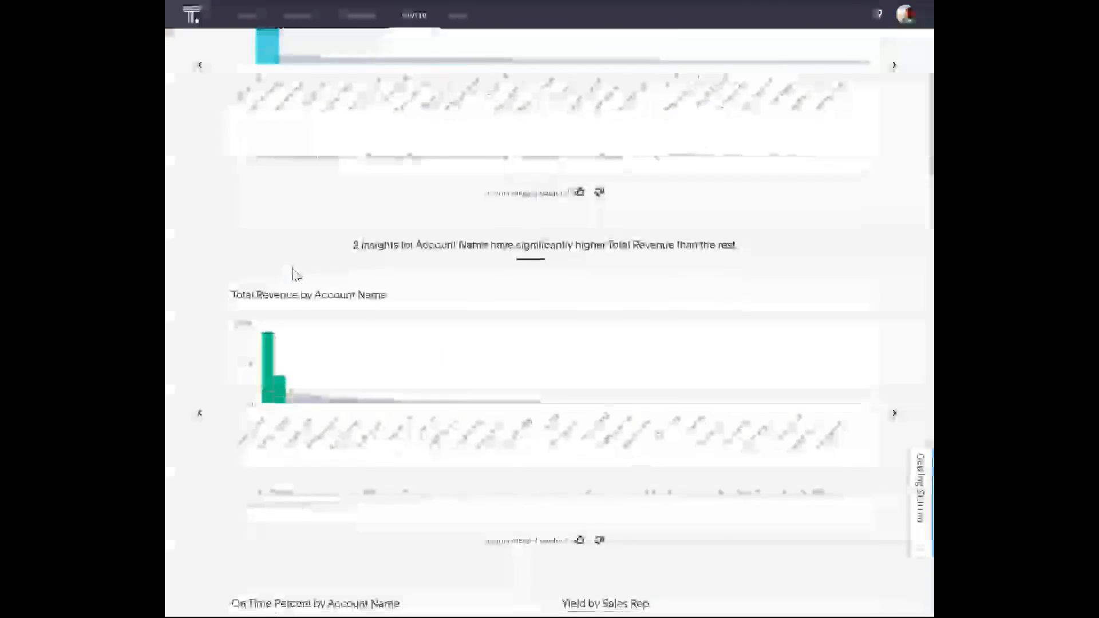
scroll(294, 246, down, 2)
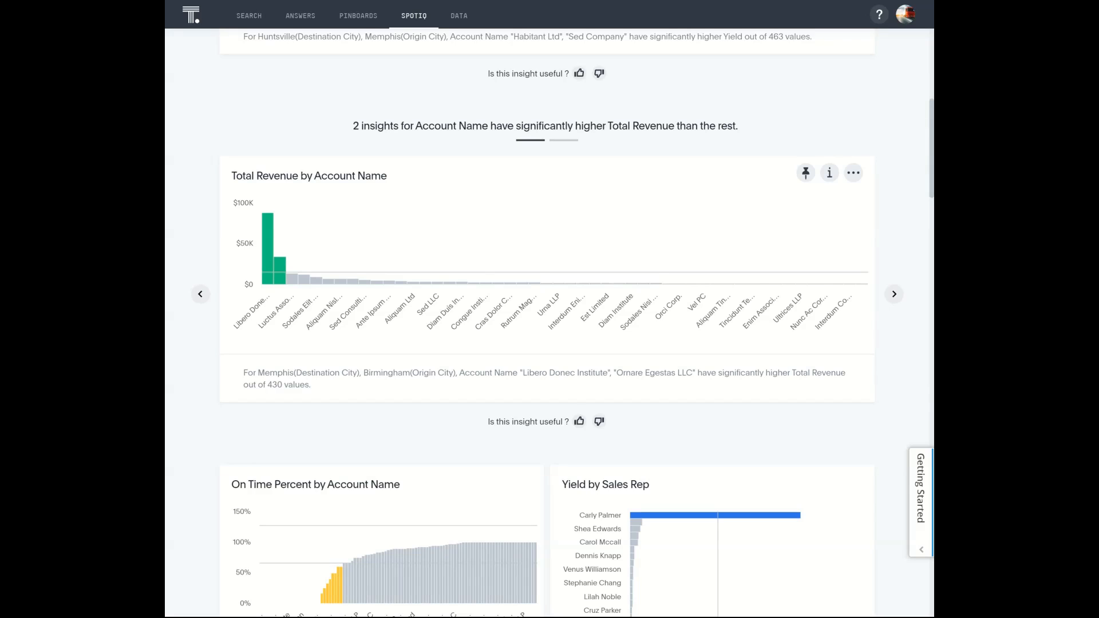
scroll(434, 355, down, 4)
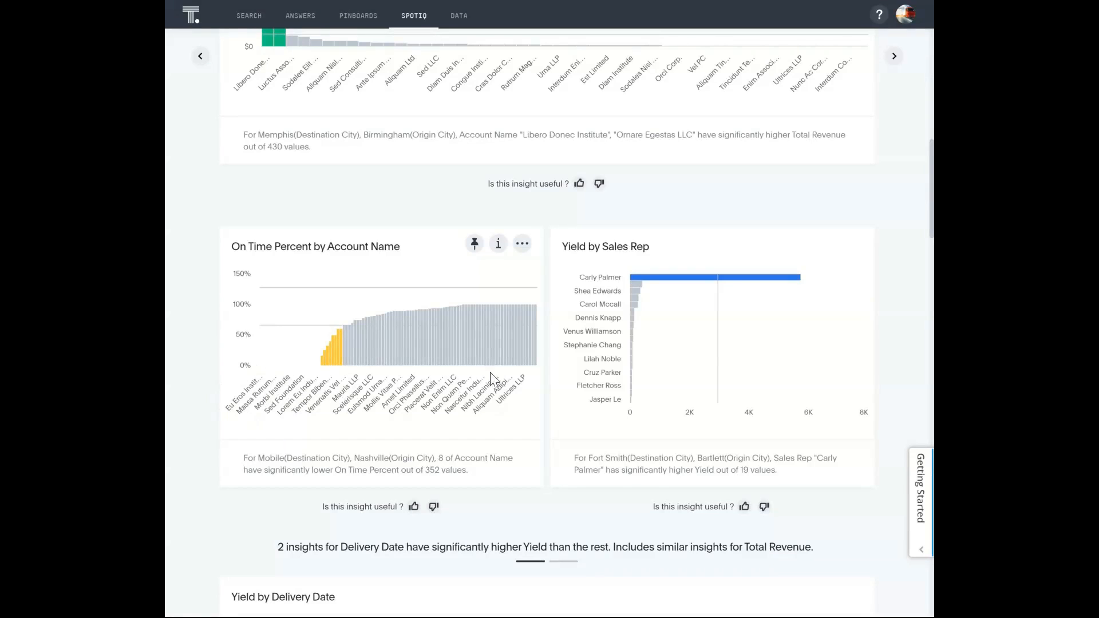
scroll(496, 385, down, 2)
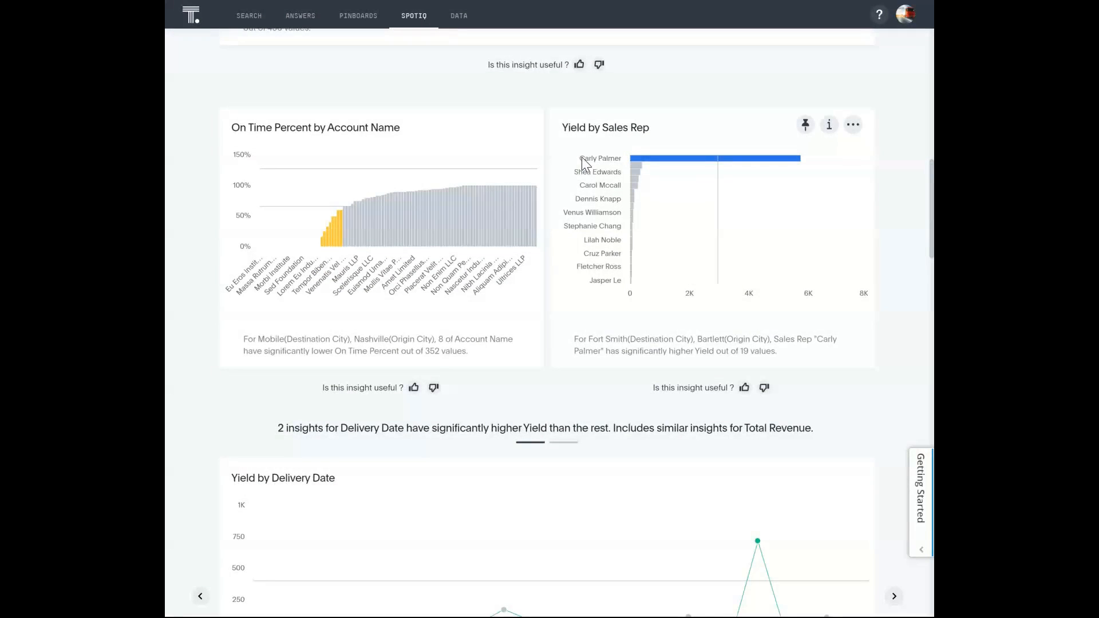
mouse_move(695, 165)
scroll(604, 249, down, 1)
scroll(588, 245, down, 4)
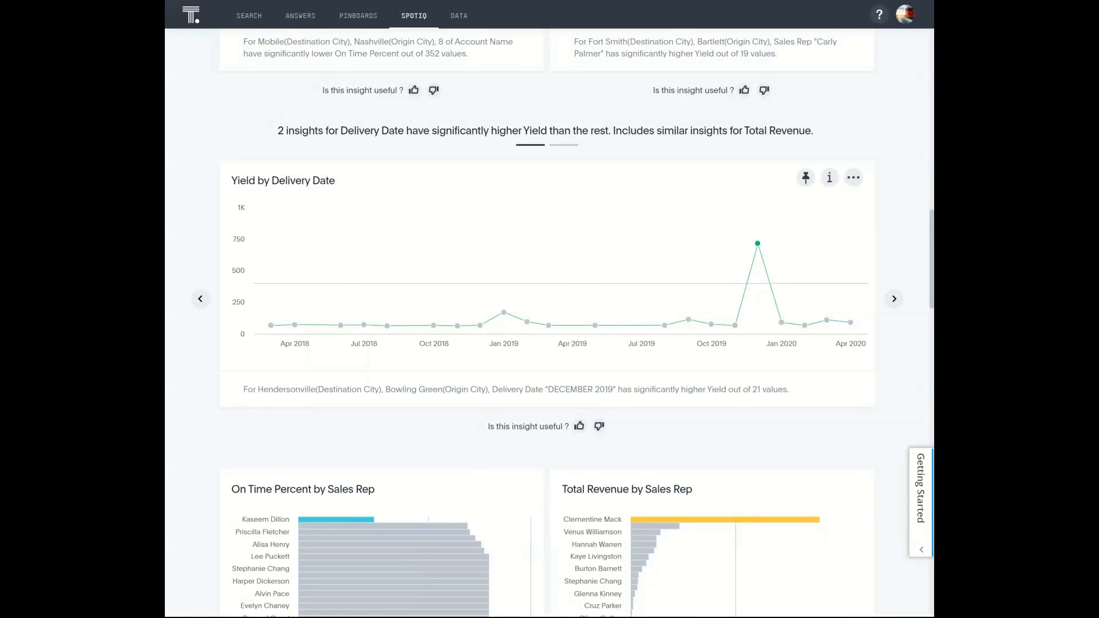
mouse_move(292, 332)
mouse_move(760, 251)
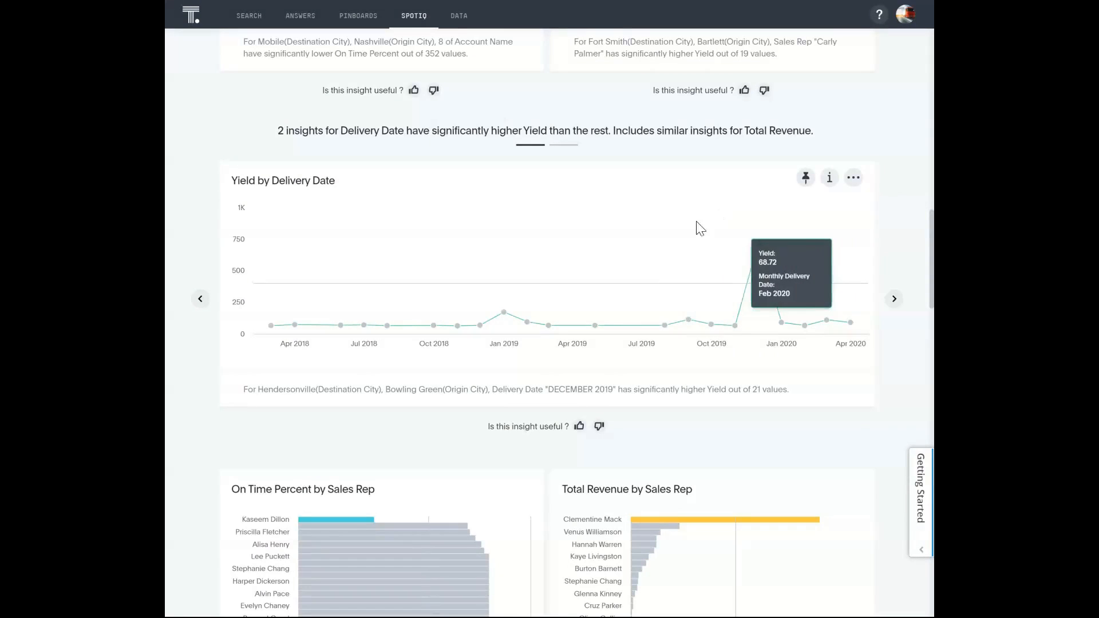
- Examine the on time percent and total revenue insights by sales rep, and on time percent by delivery date
scroll(548, 212, down, 2)
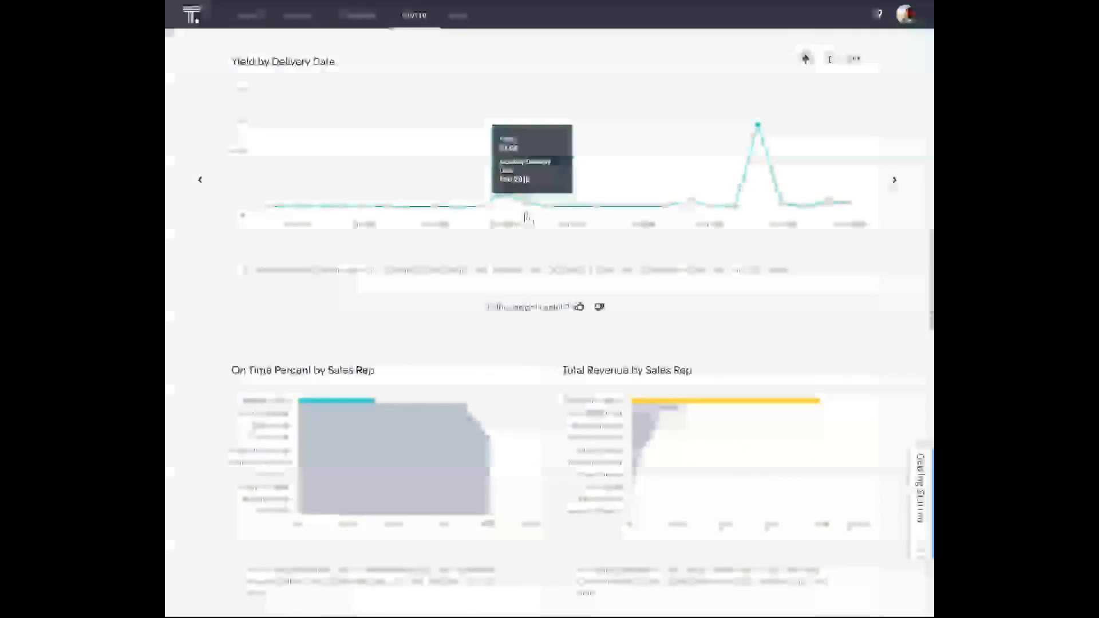
scroll(422, 319, down, 1)
scroll(433, 292, down, 2)
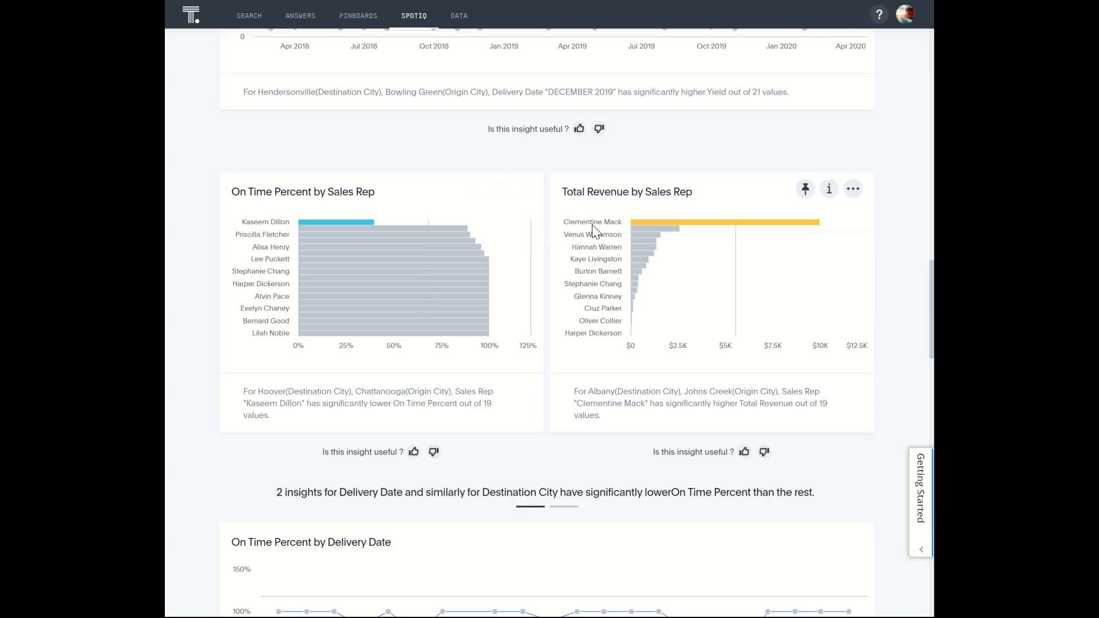
mouse_move(733, 224)
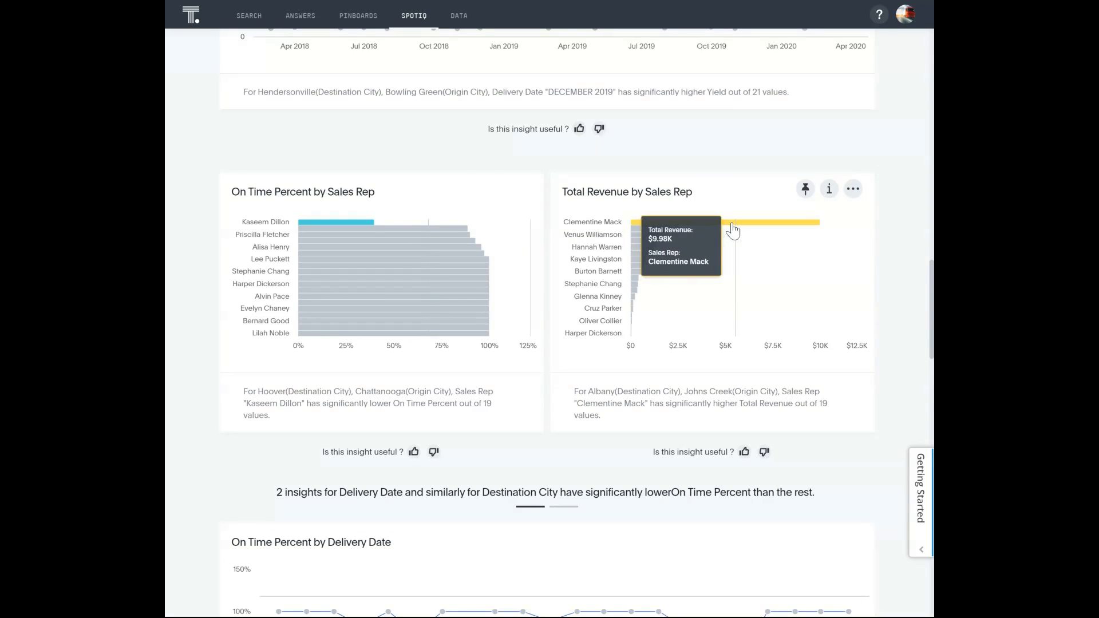
mouse_move(708, 281)
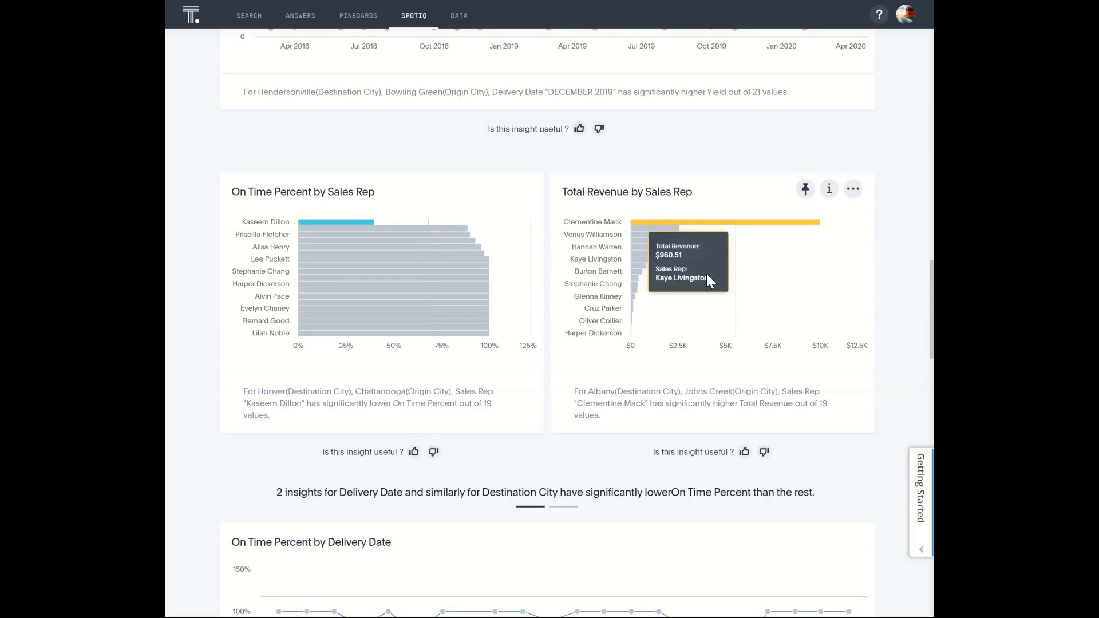
scroll(556, 228, down, 2)
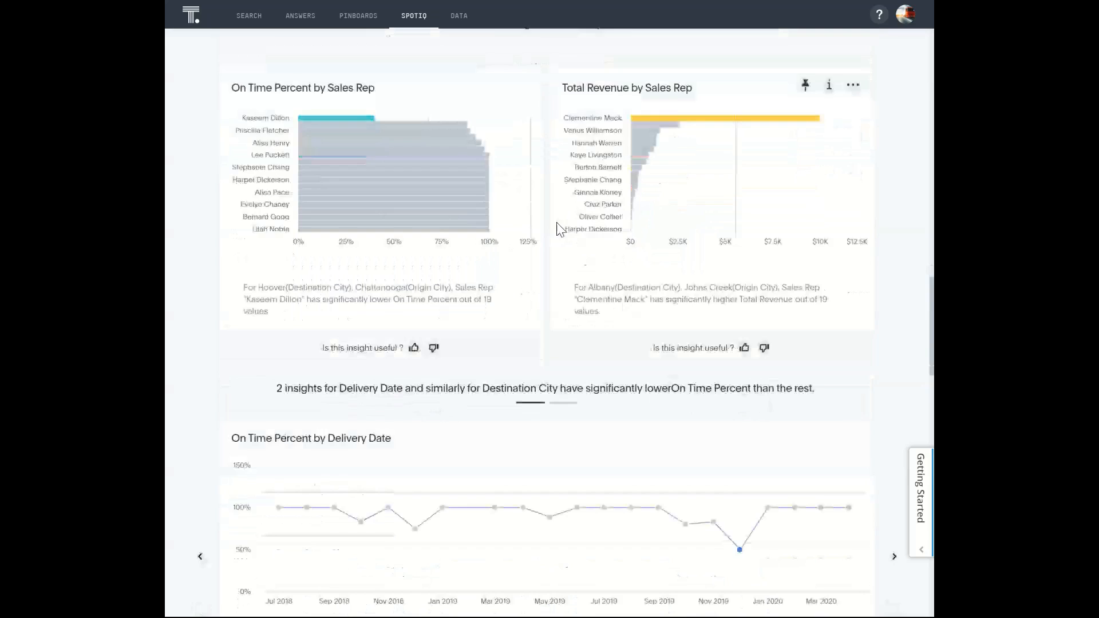
scroll(554, 226, down, 4)
scroll(510, 221, down, 2)
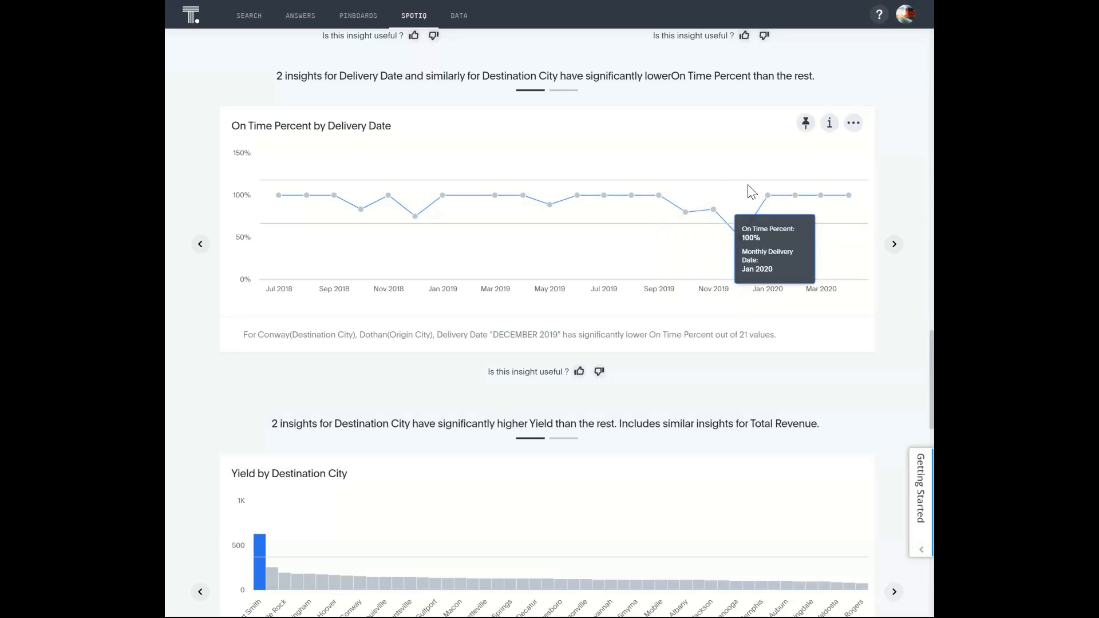
- Examine the remaining yield and on time percent insights by destination and origin city, the correlation insight and the yield trend by delivery date
scroll(765, 254, down, 7)
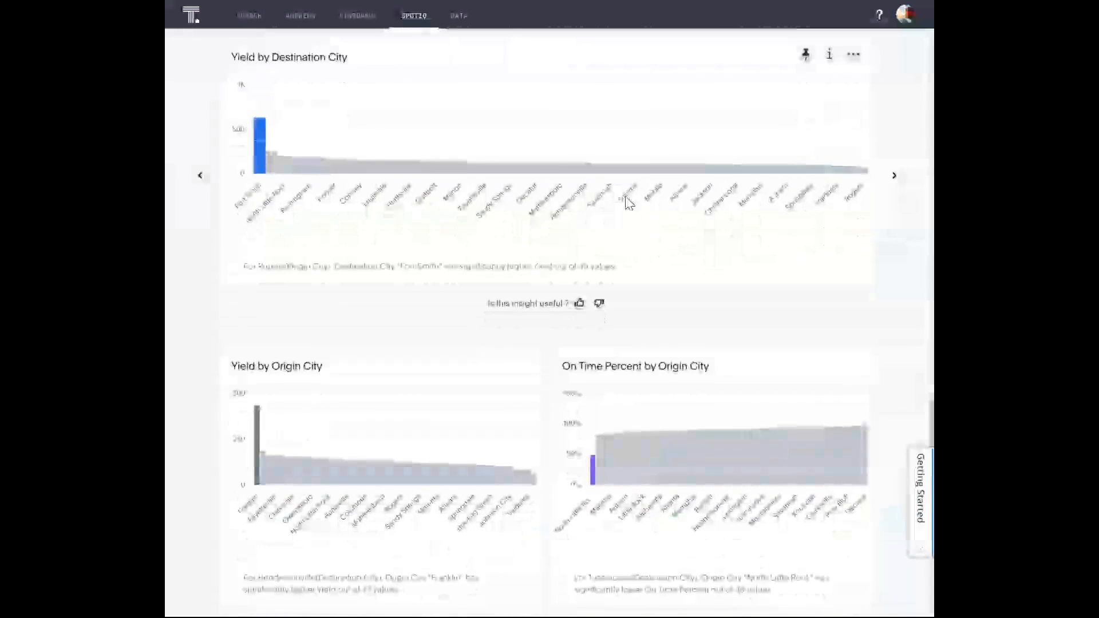
scroll(700, 253, down, 3)
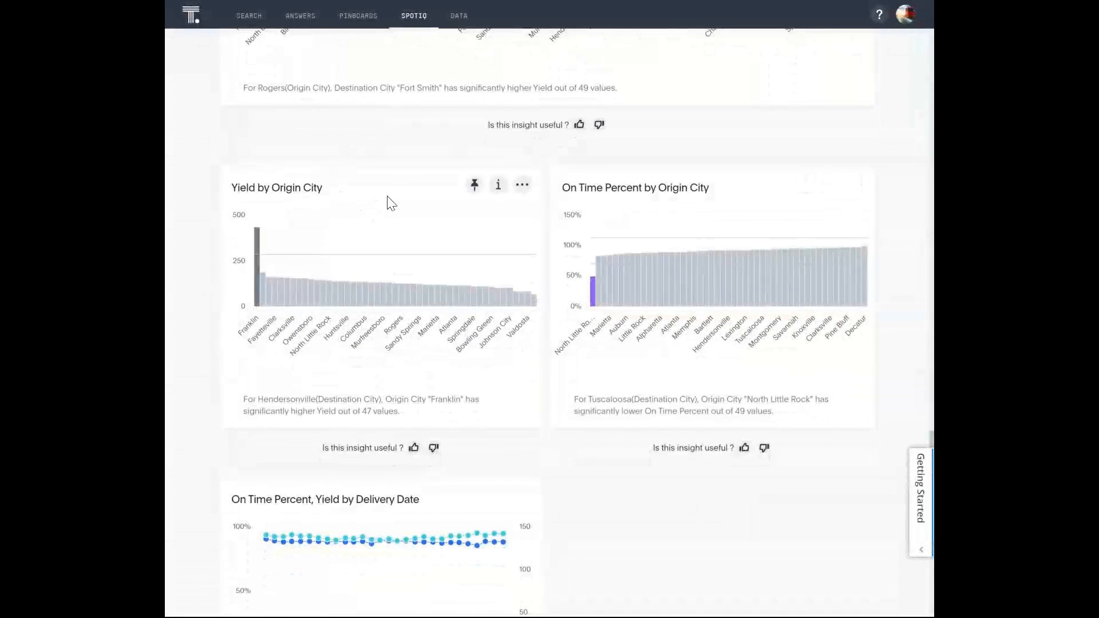
scroll(401, 189, down, 5)
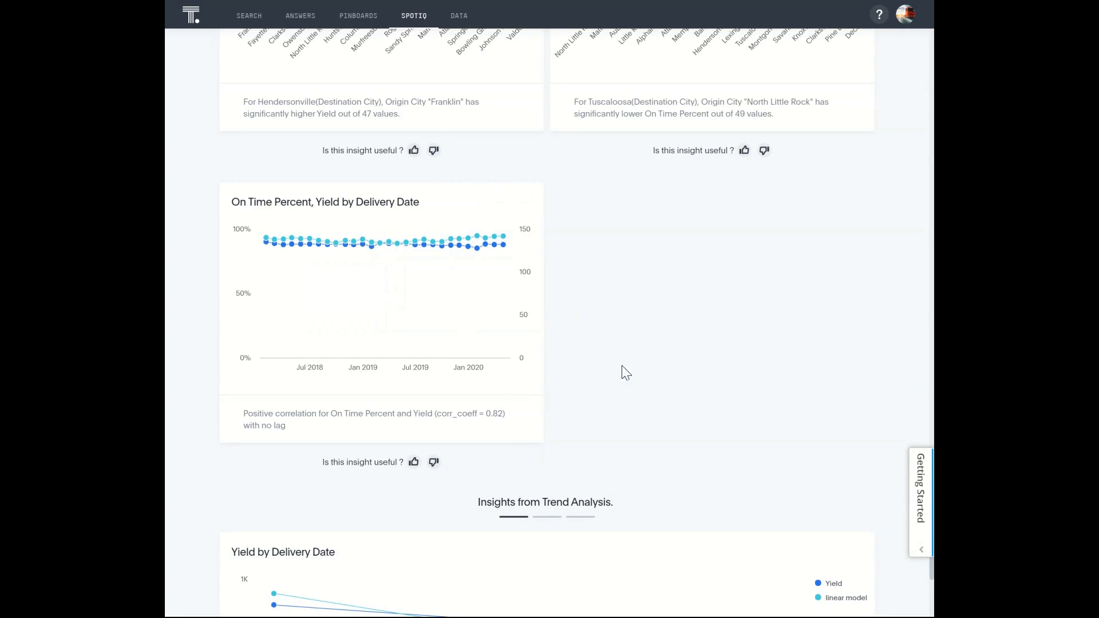
scroll(652, 260, down, 2)
scroll(653, 270, down, 2)
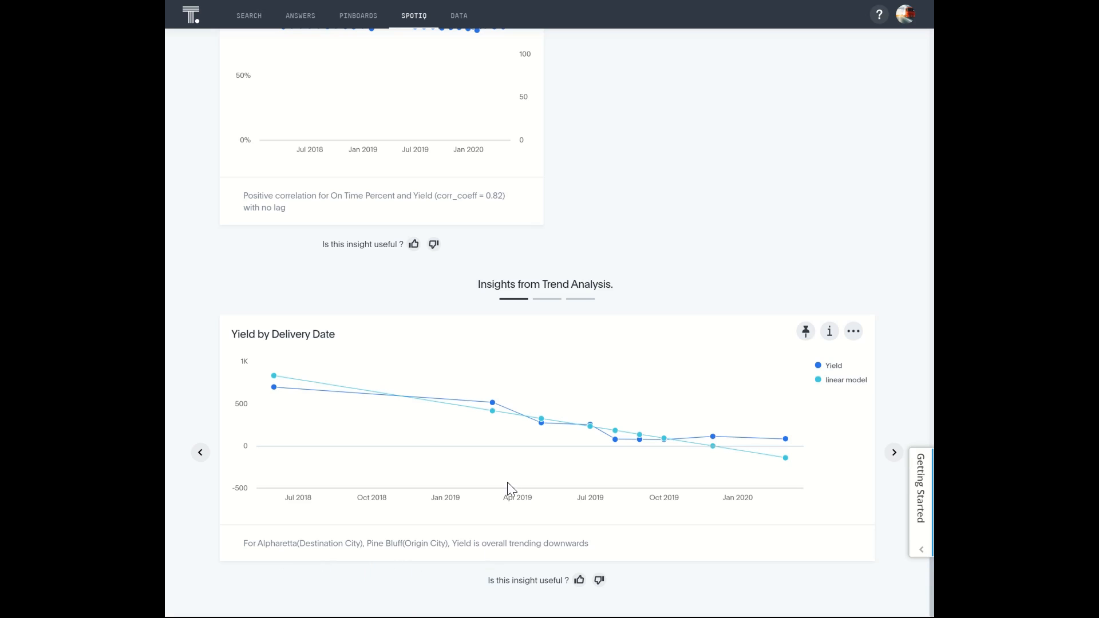
mouse_move(331, 381)
scroll(652, 467, up, 3)
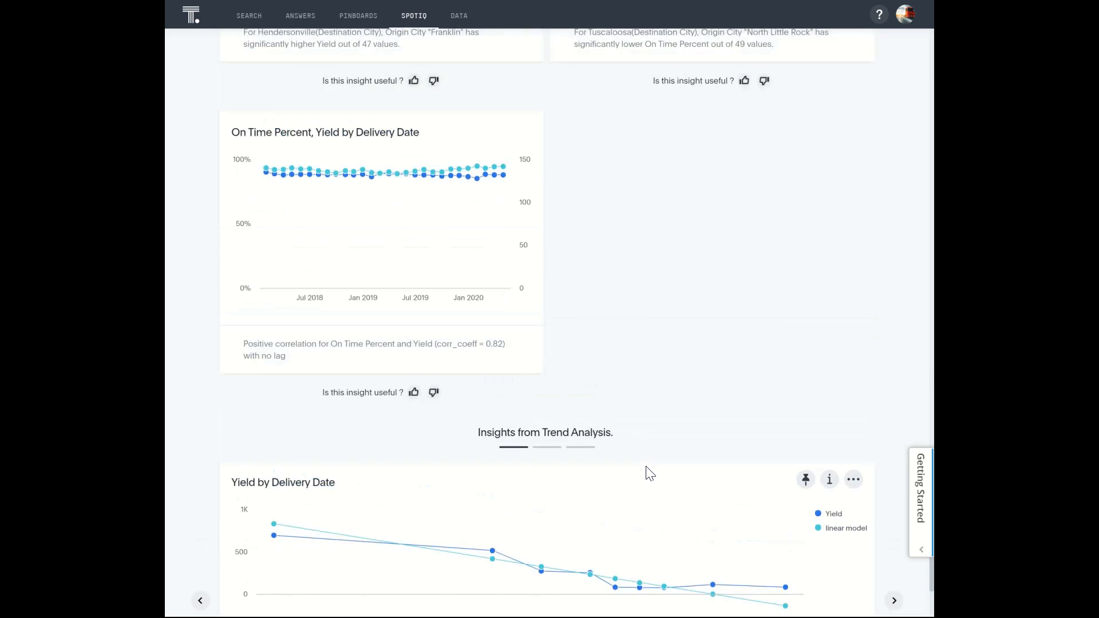
scroll(650, 473, up, 20)
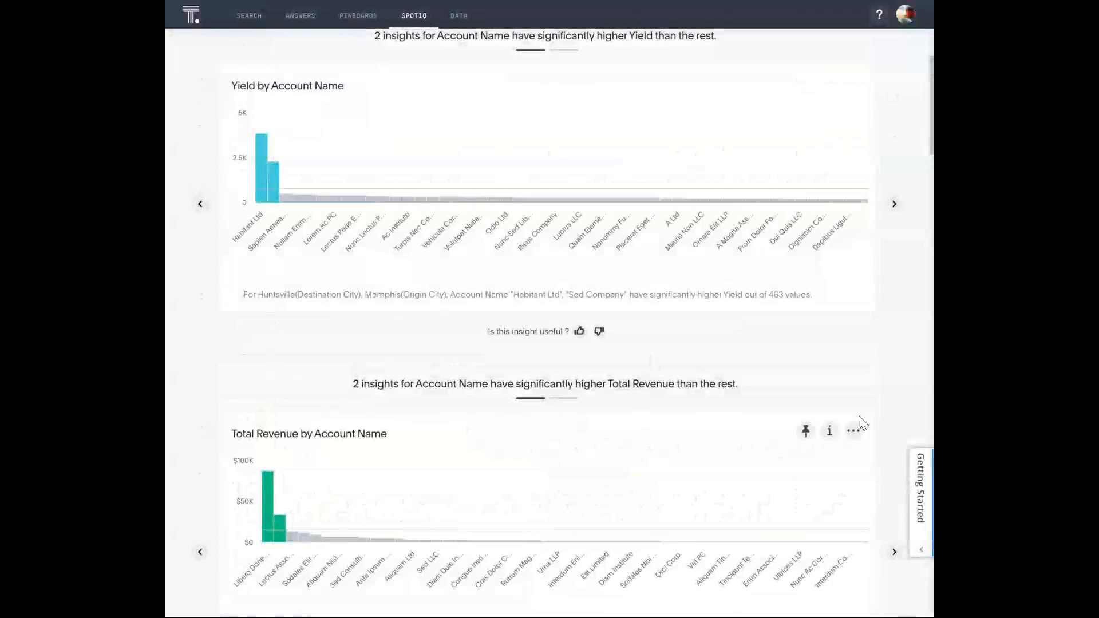
scroll(781, 338, up, 3)
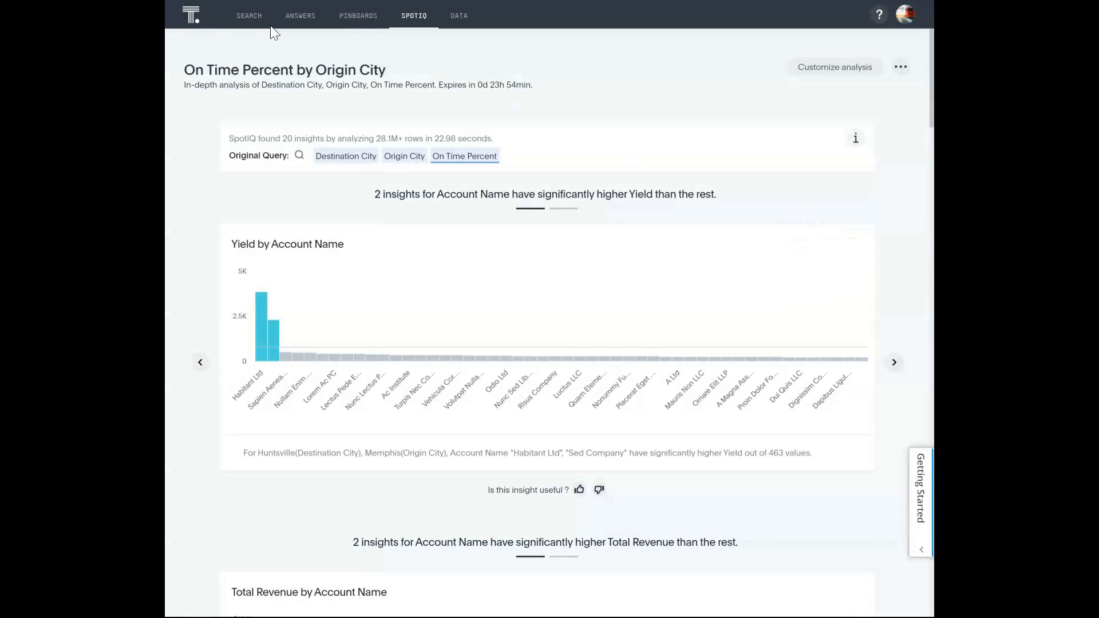
- Start a new search of the Freight Bill Analysis data for destination city, origin city and on time percent
mouse_move(650, 240)
click(249, 15)
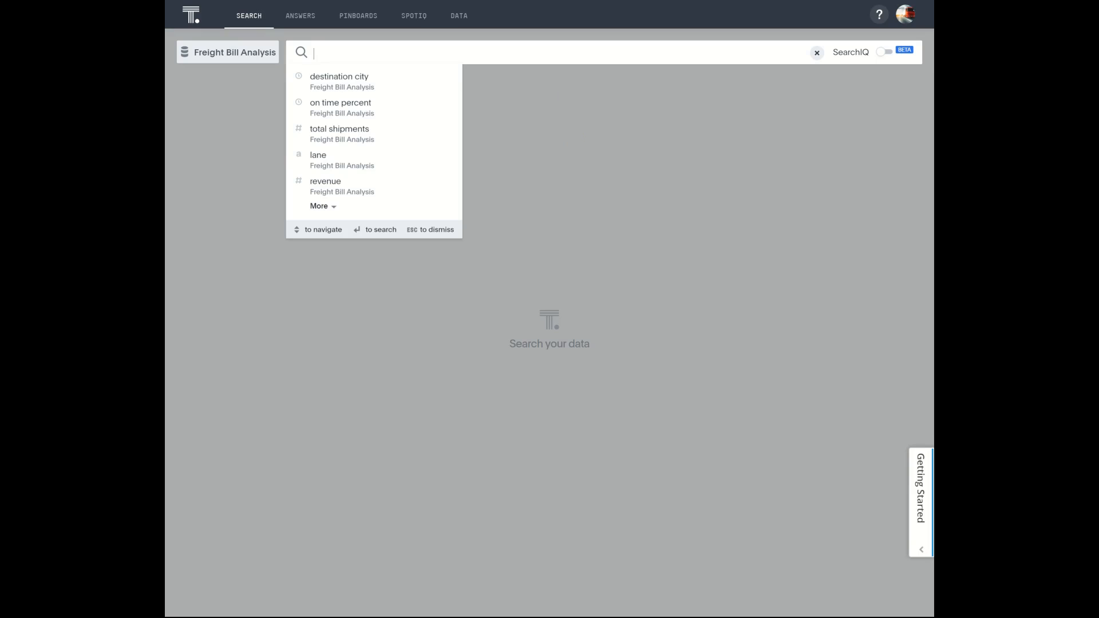
click(256, 5)
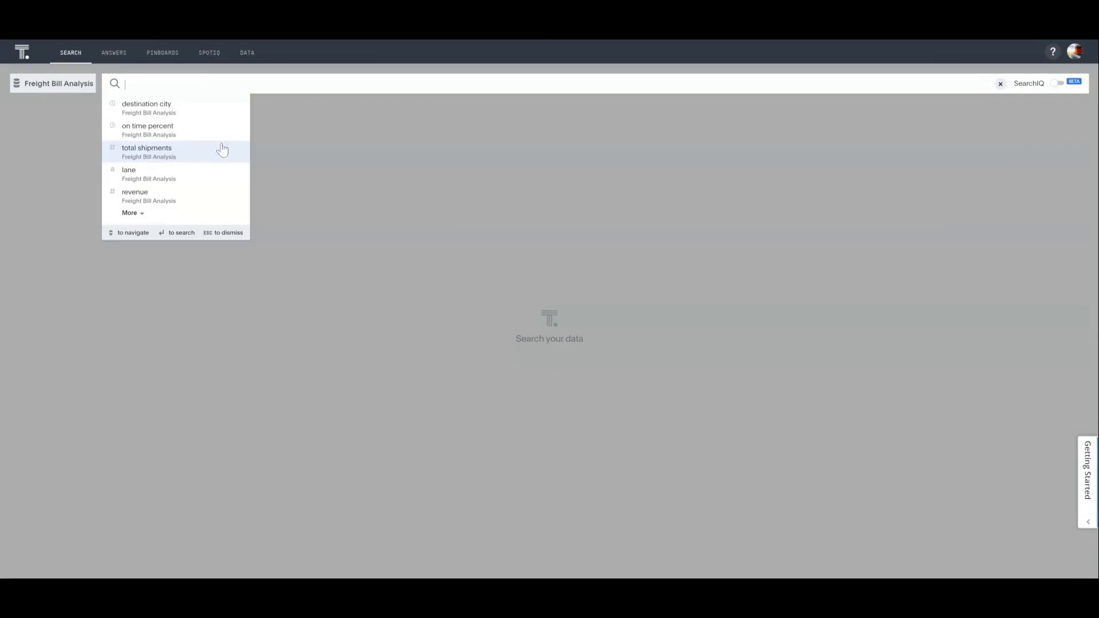
click(181, 110)
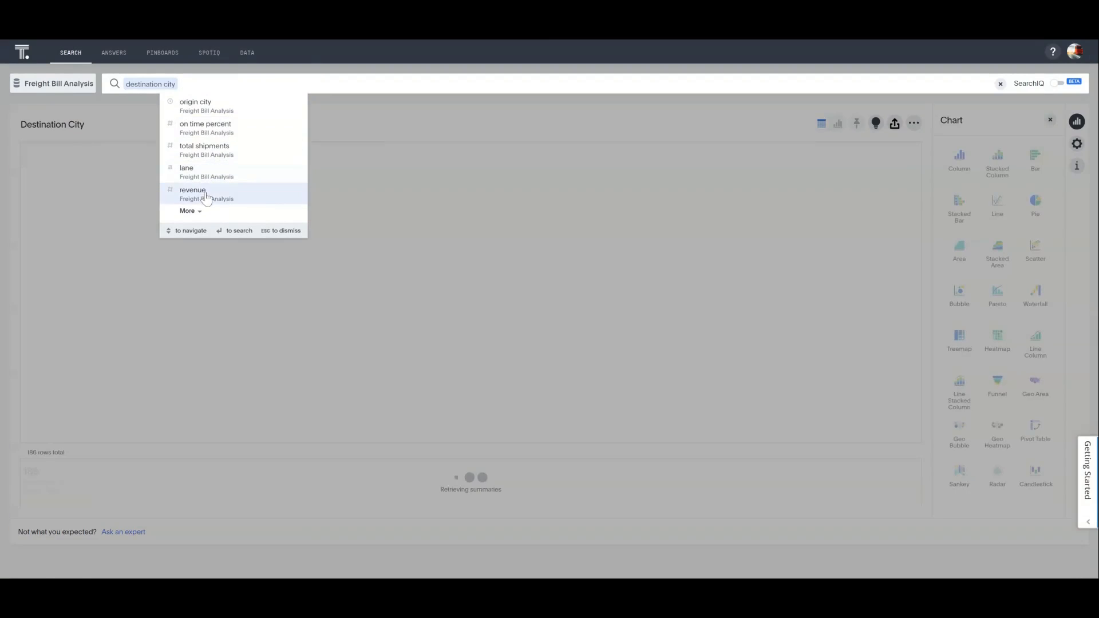
text(or)
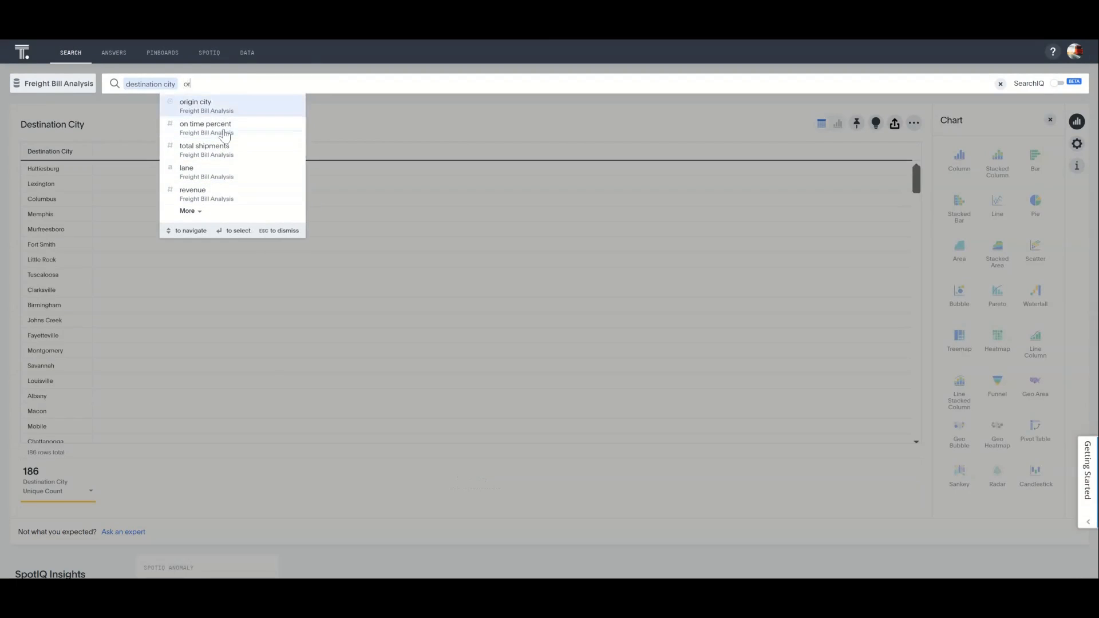
key(Return)
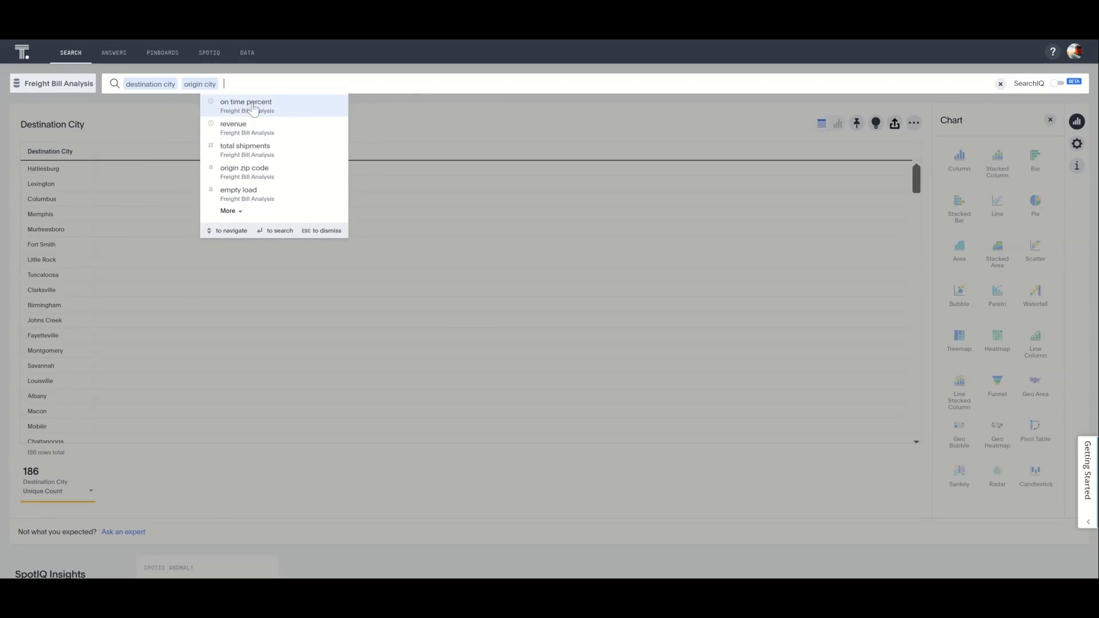
click(252, 107)
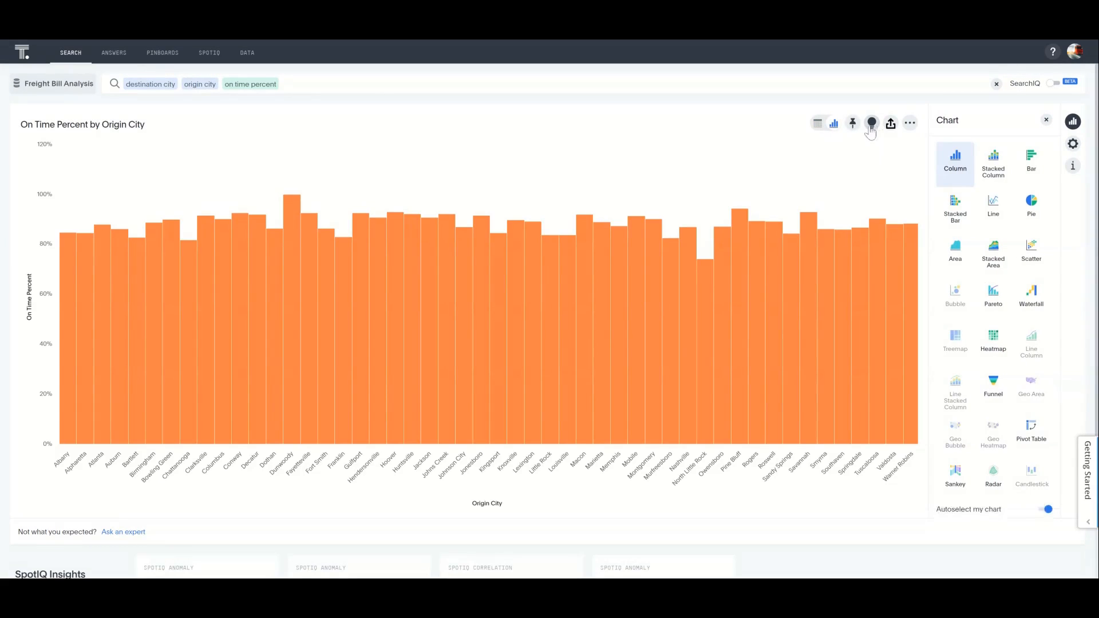
- Open the SpotIQ analysis settings for the on time percent chart and examine the advanced algorithms, refinement parameters and insight count settings
click(872, 124)
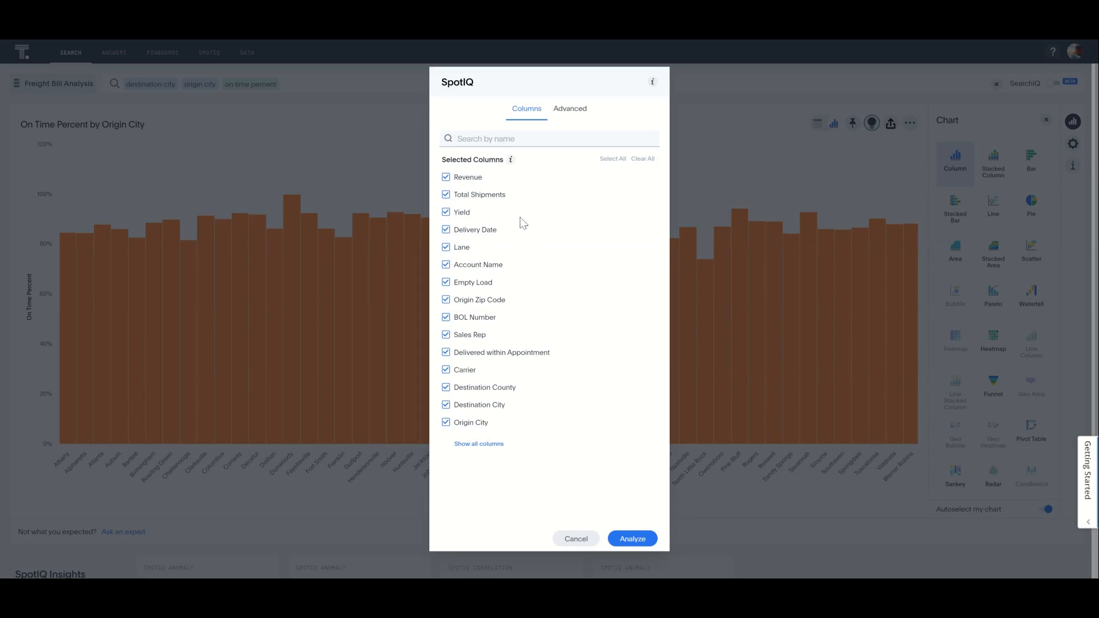
click(568, 115)
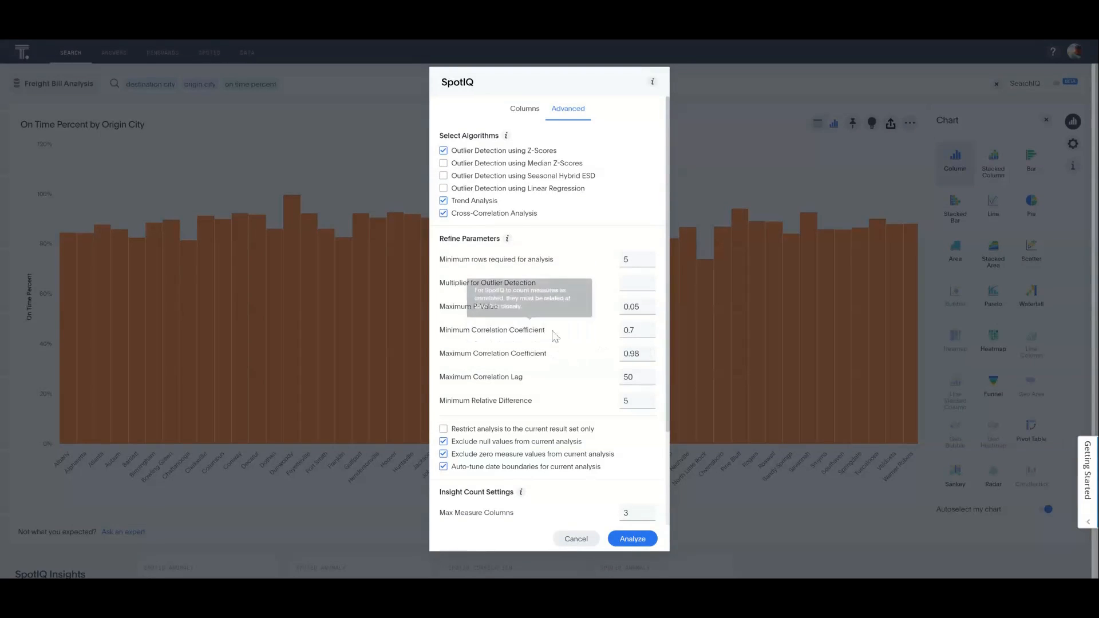
scroll(541, 335, down, 1)
scroll(541, 334, down, 2)
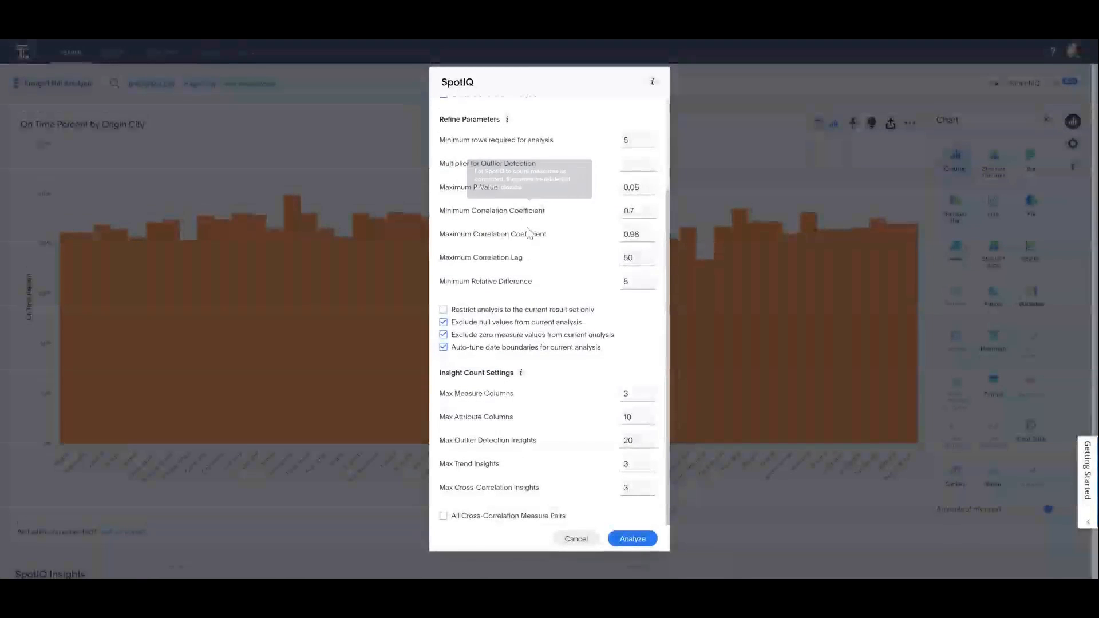
mouse_move(538, 271)
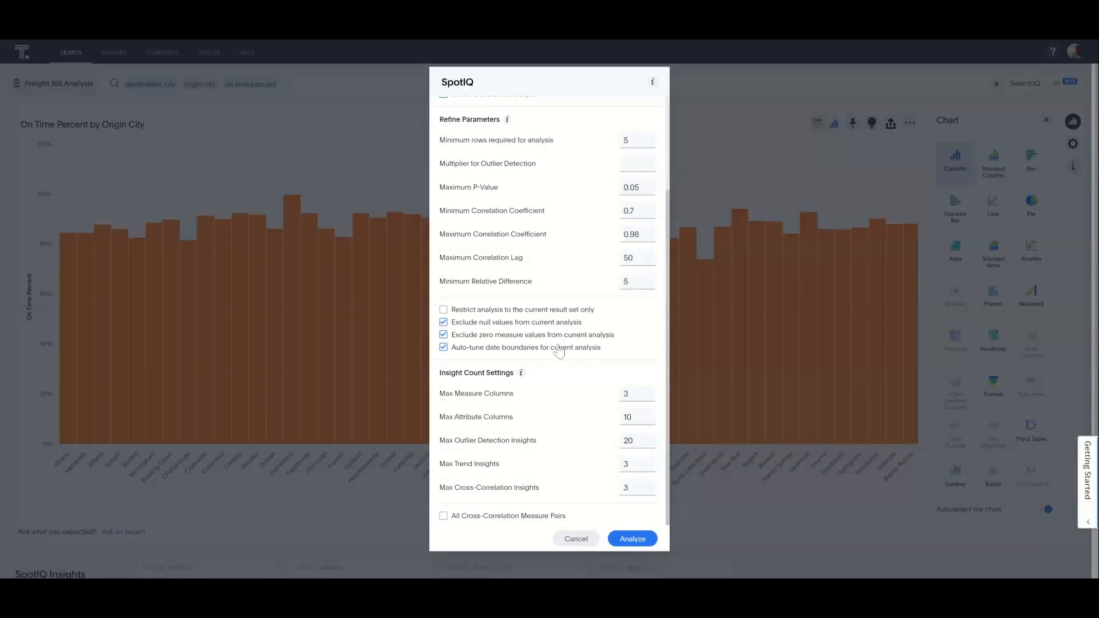
scroll(555, 351, up, 3)
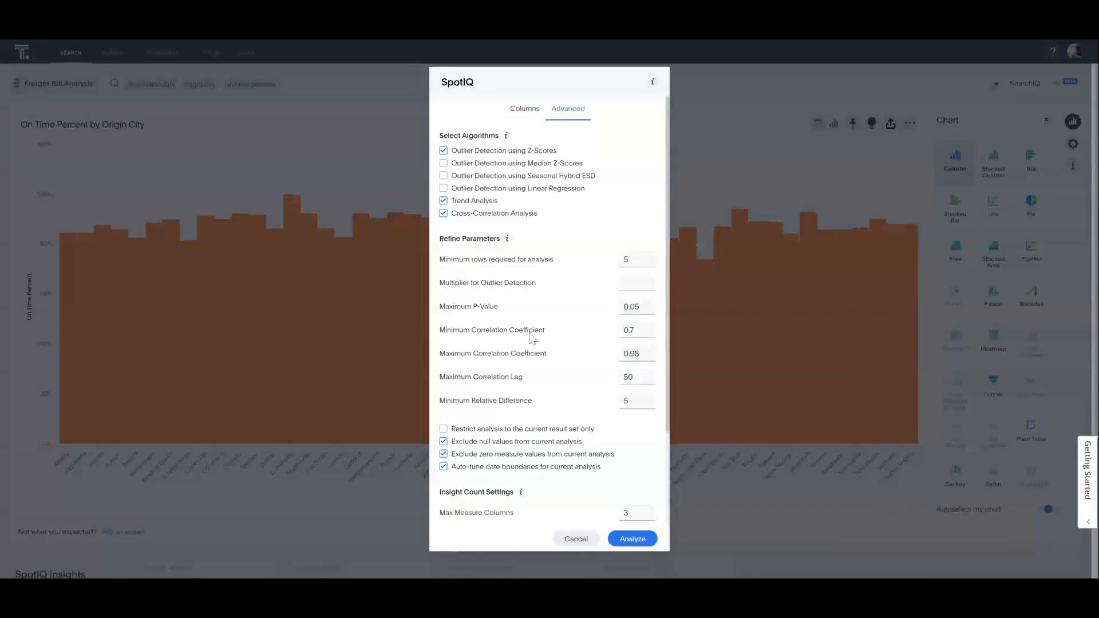
mouse_move(548, 289)
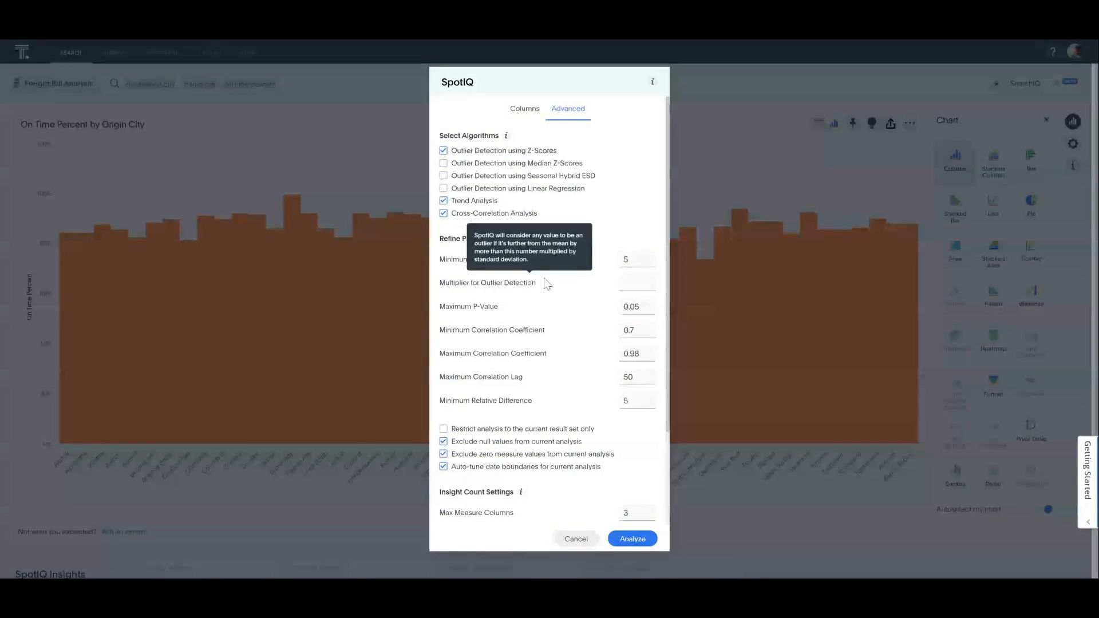
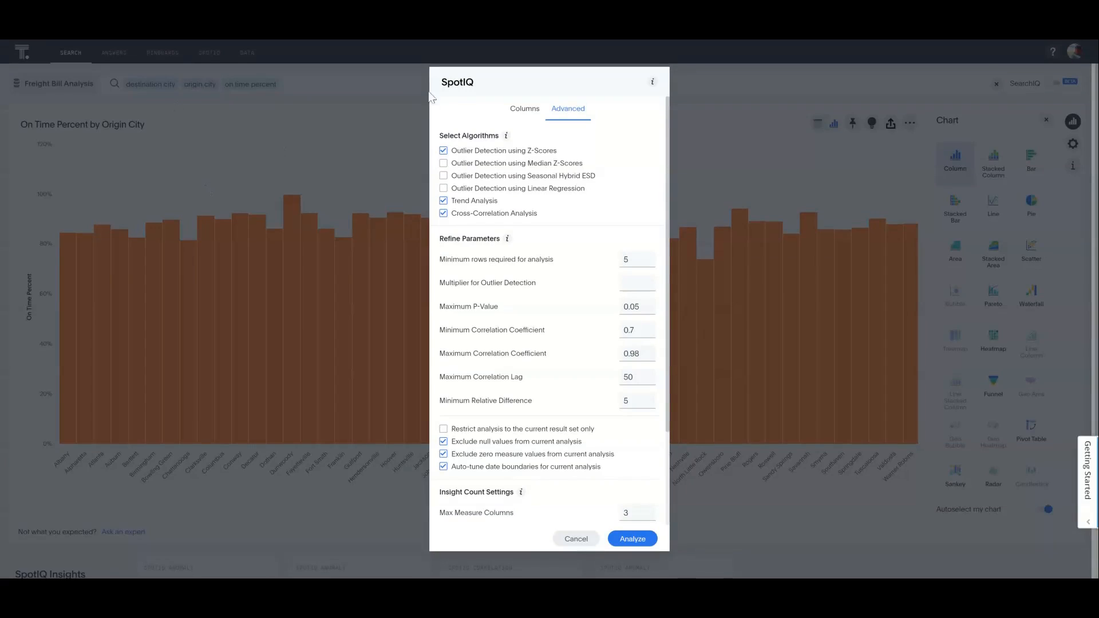
- Cancel the SpotIQ analysis settings and examine the on time percent chart's axis customization and its additional actions
click(575, 539)
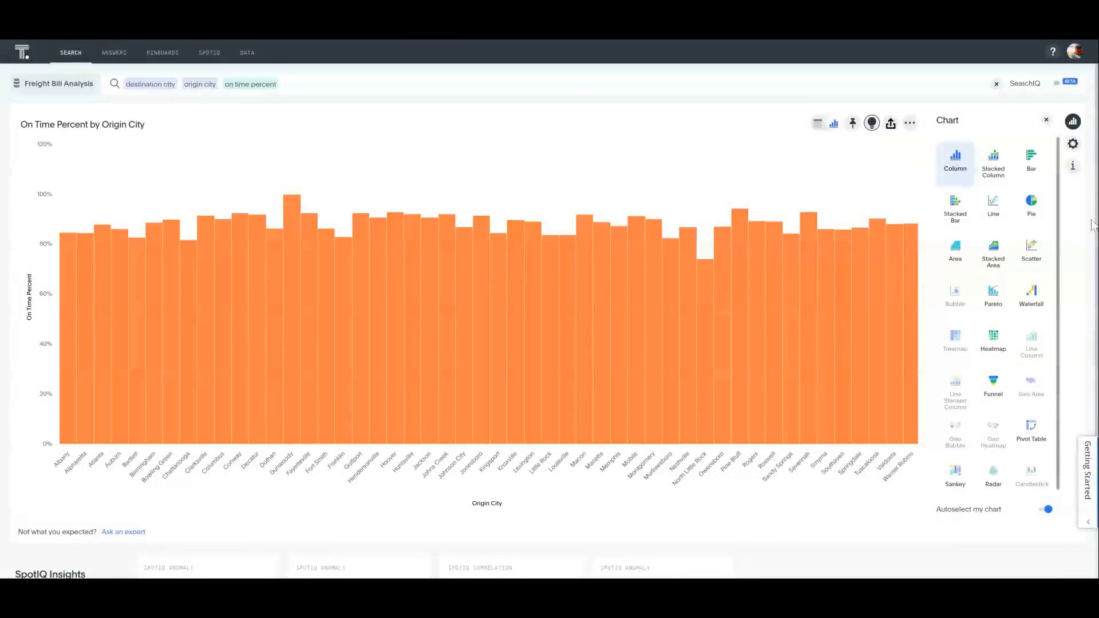
click(1073, 144)
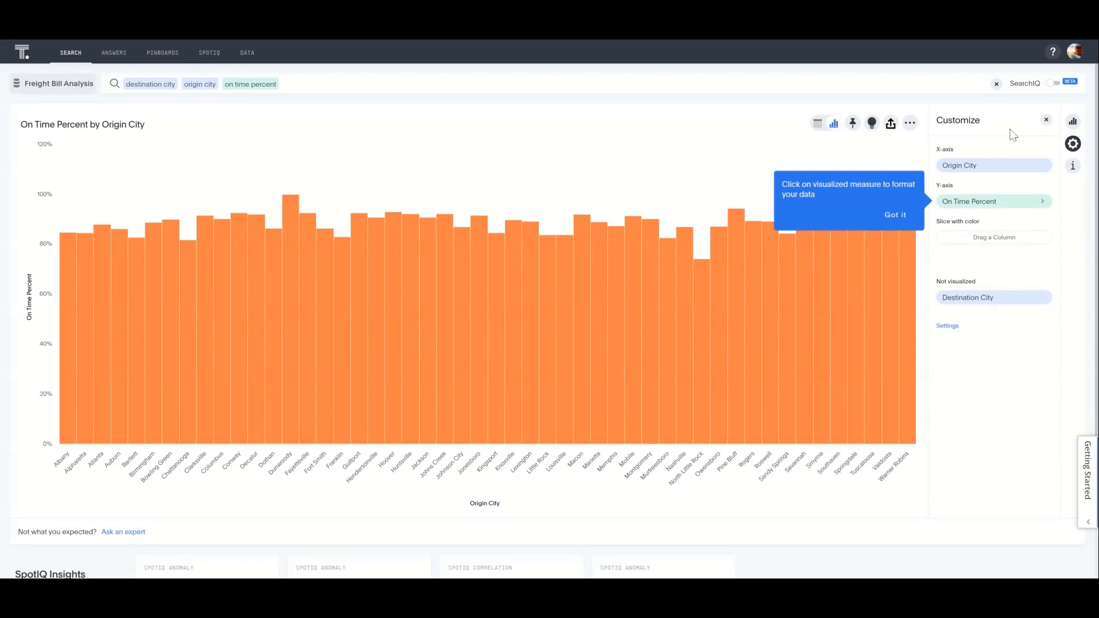
click(910, 123)
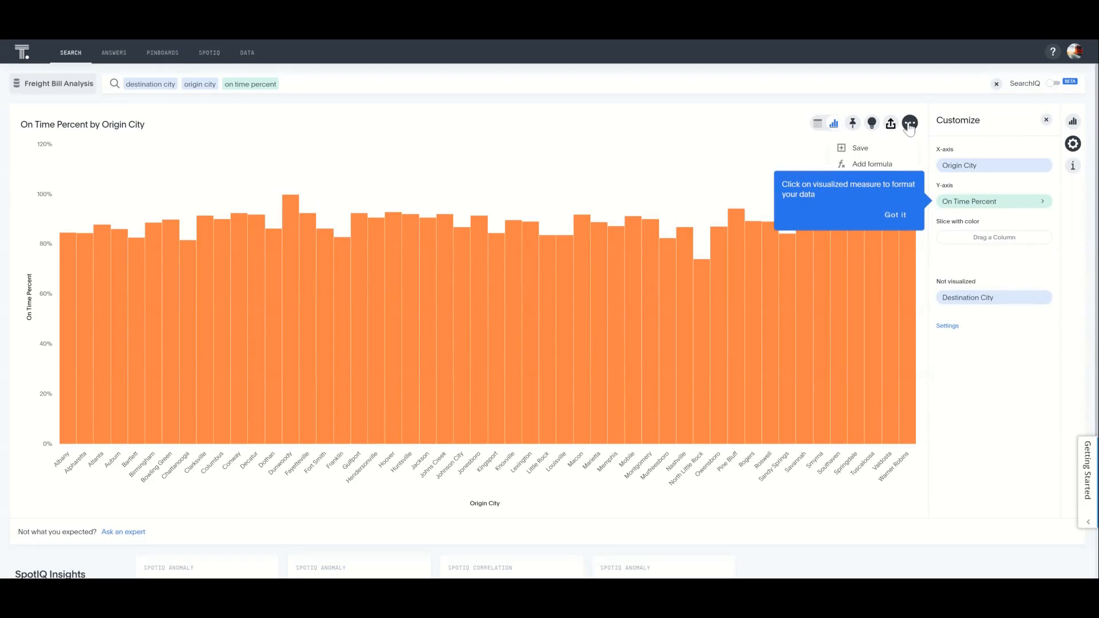
click(895, 217)
click(910, 126)
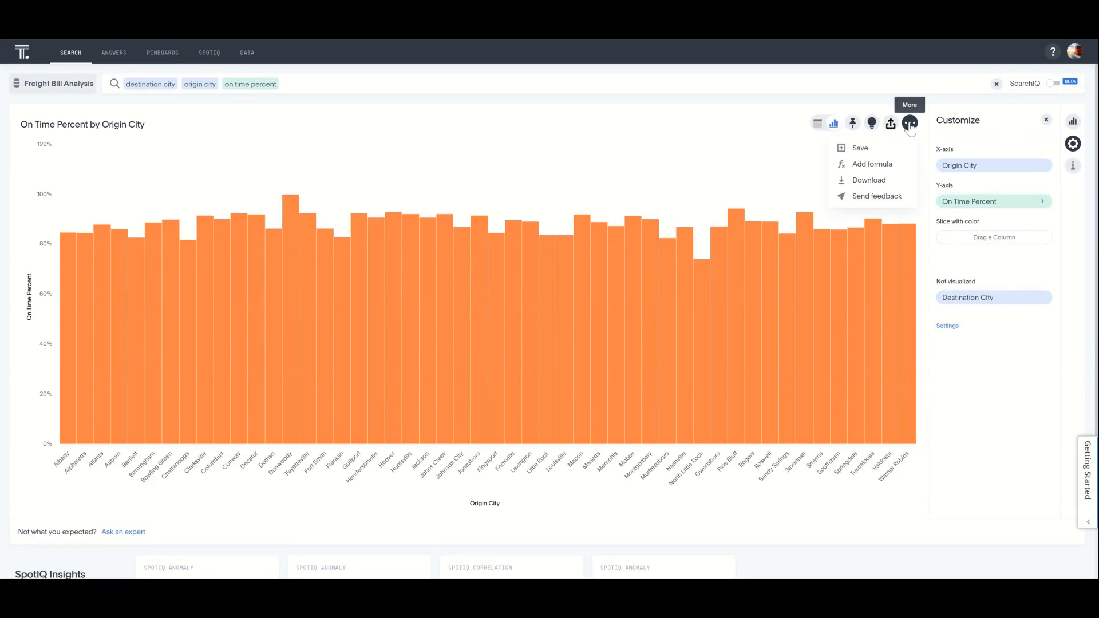
click(684, 151)
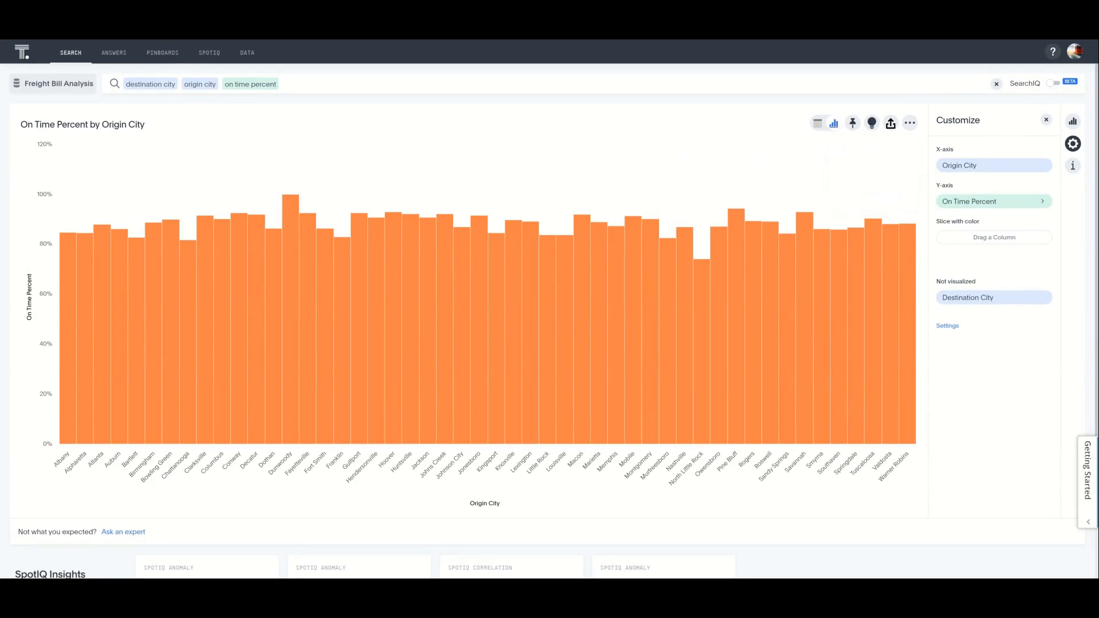
- Examine the chart's query details and its display settings, and return to the axis customization
click(1073, 166)
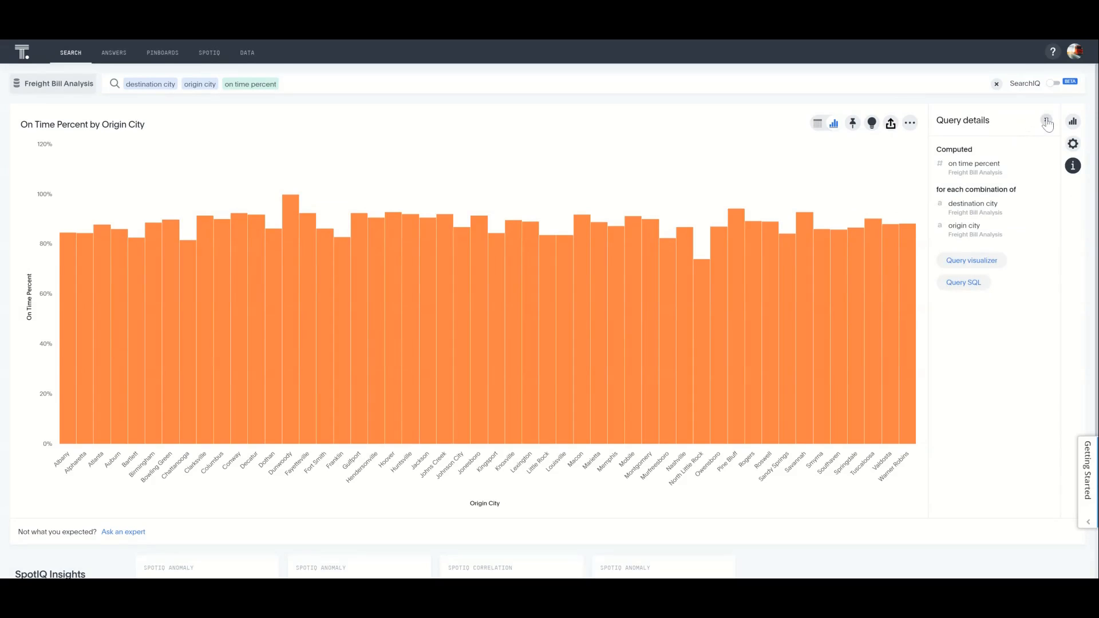
click(1073, 144)
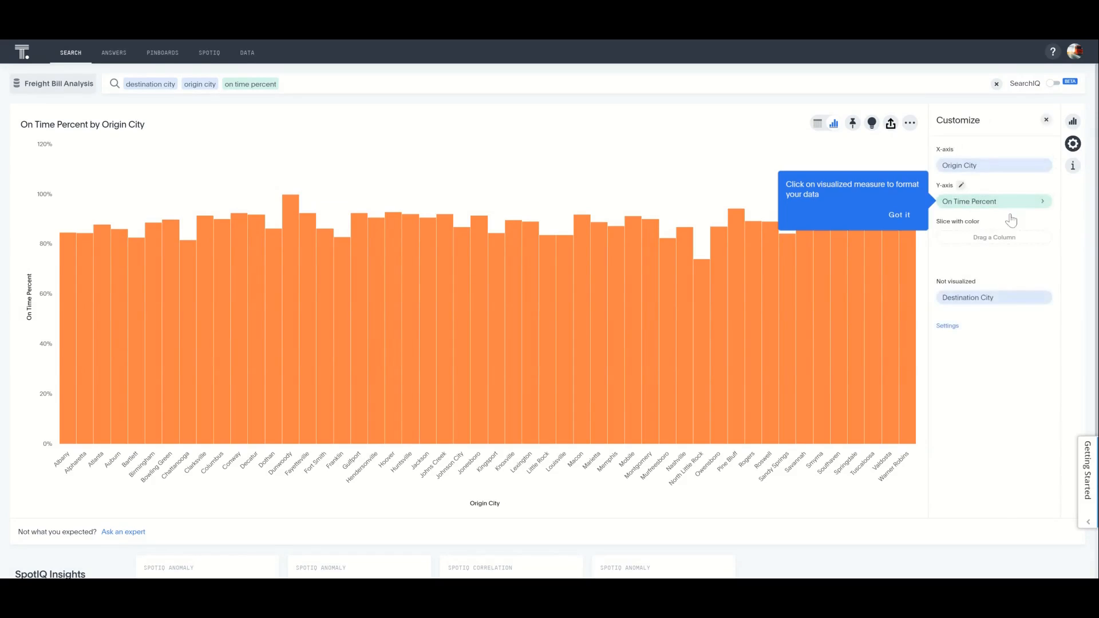
click(948, 327)
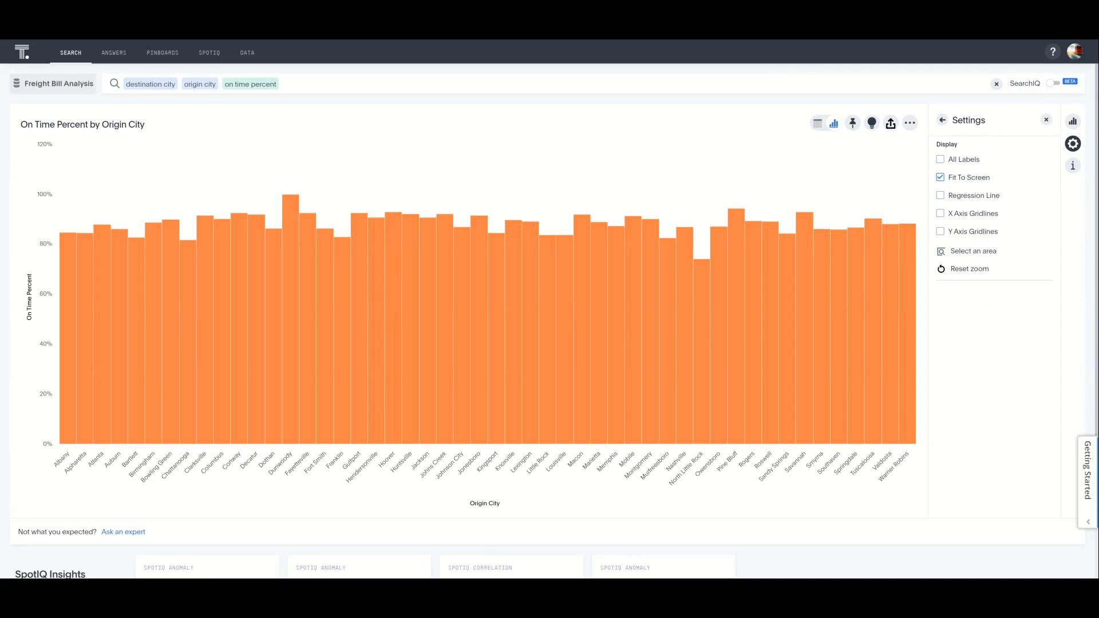
click(942, 120)
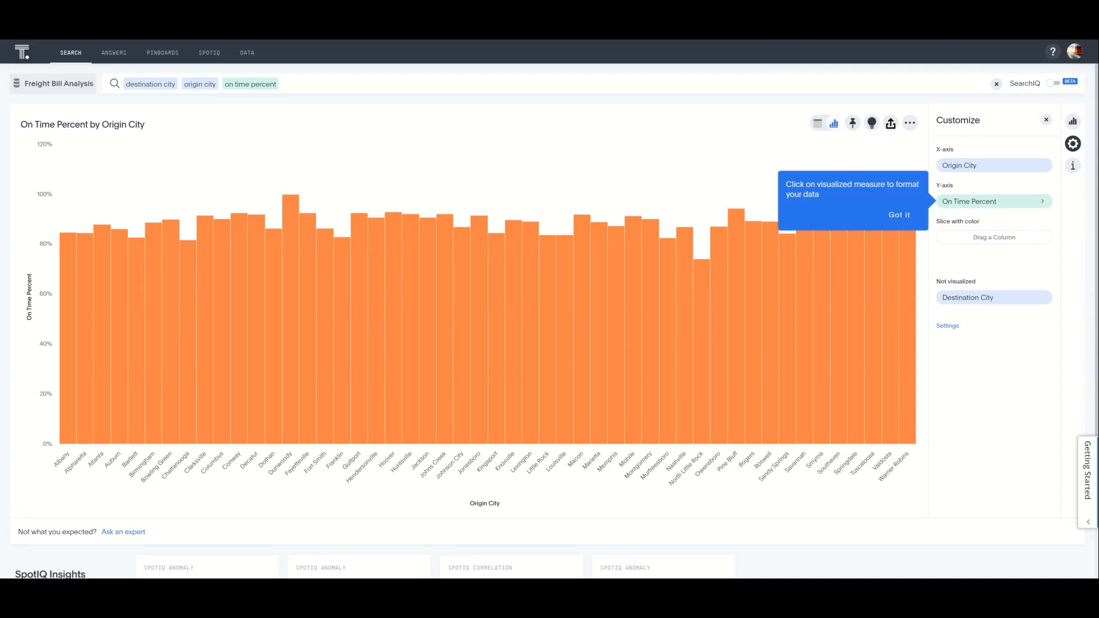
click(900, 215)
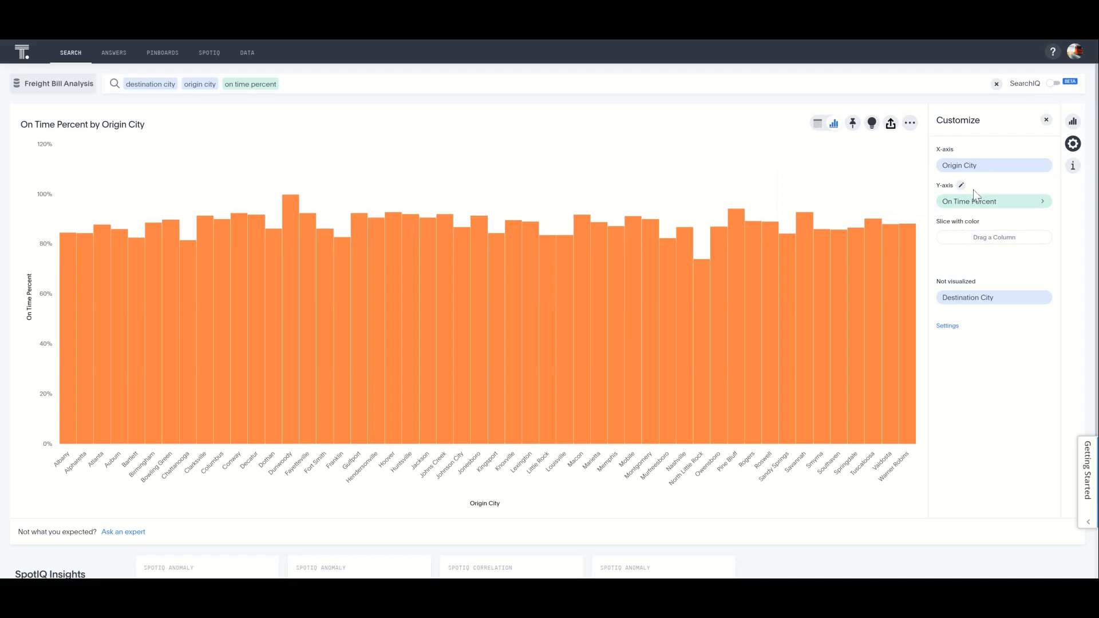
- Review the available chart types and look at the blank formula editor for the answer without adding a formula
click(1073, 121)
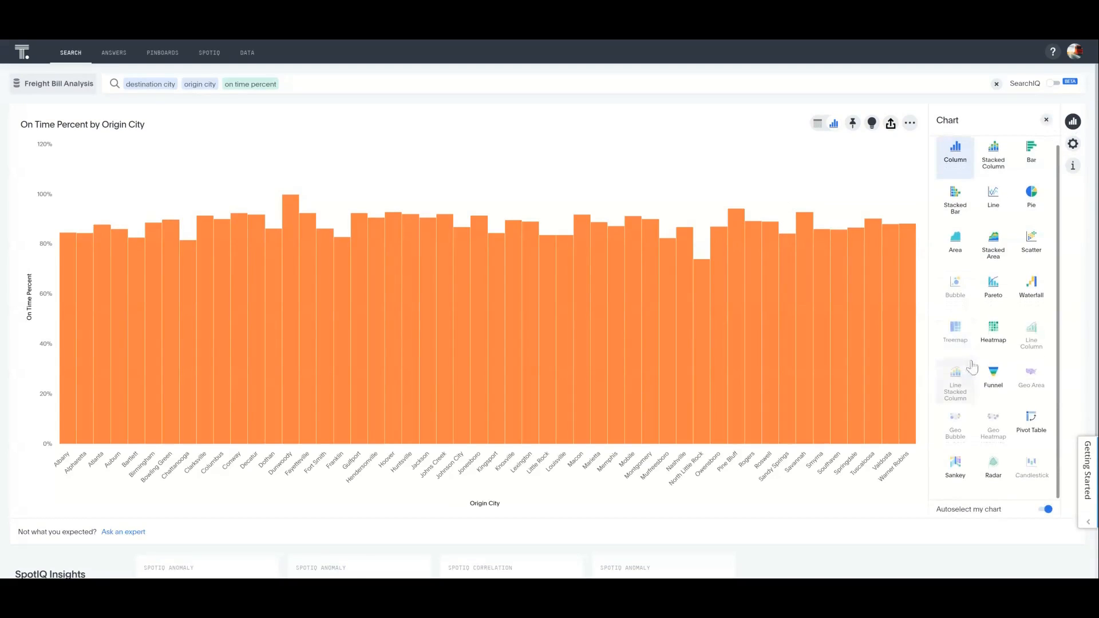
click(913, 126)
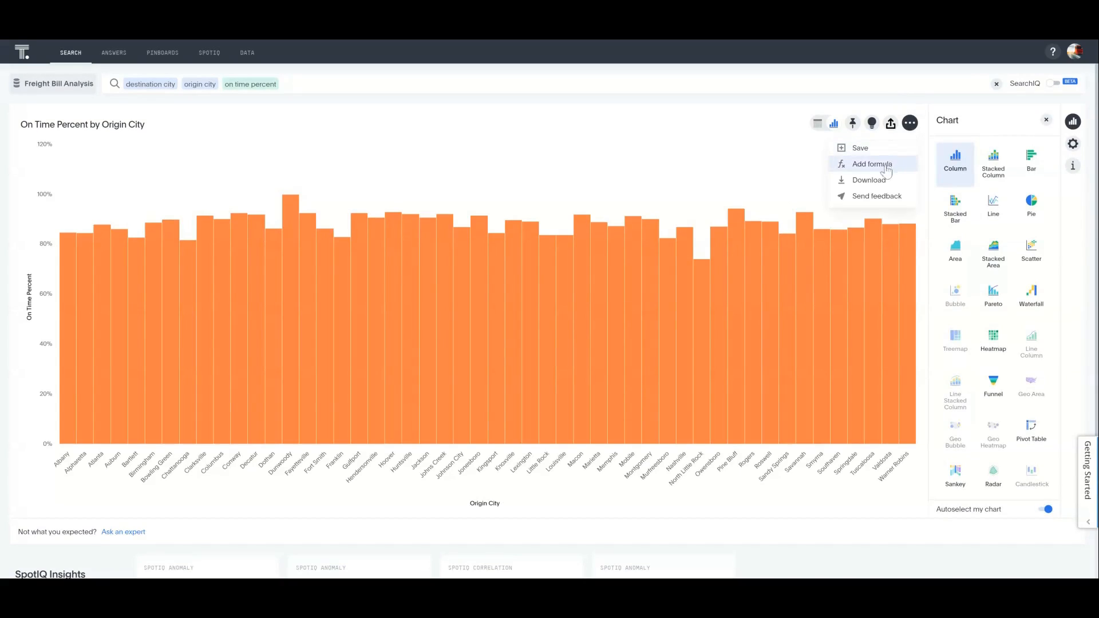
click(865, 164)
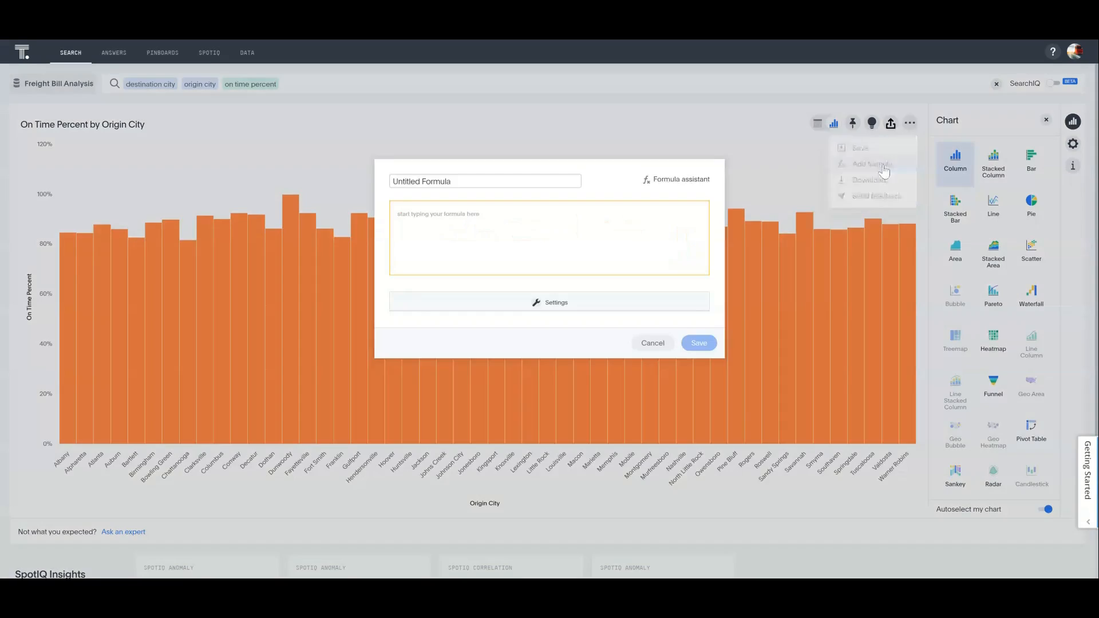
click(653, 343)
click(912, 124)
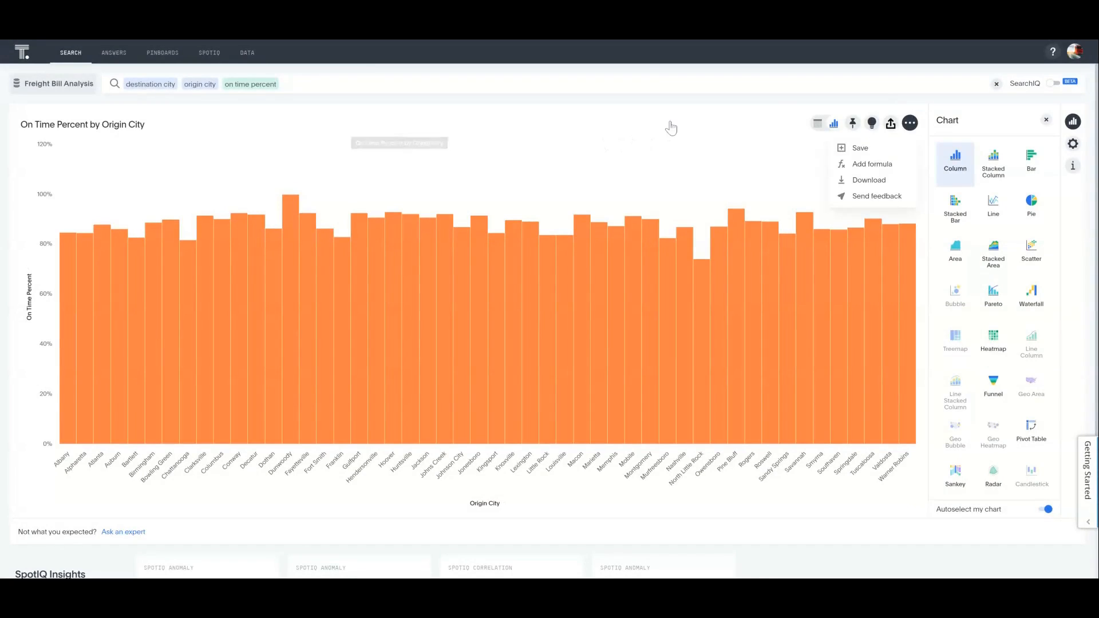
click(670, 124)
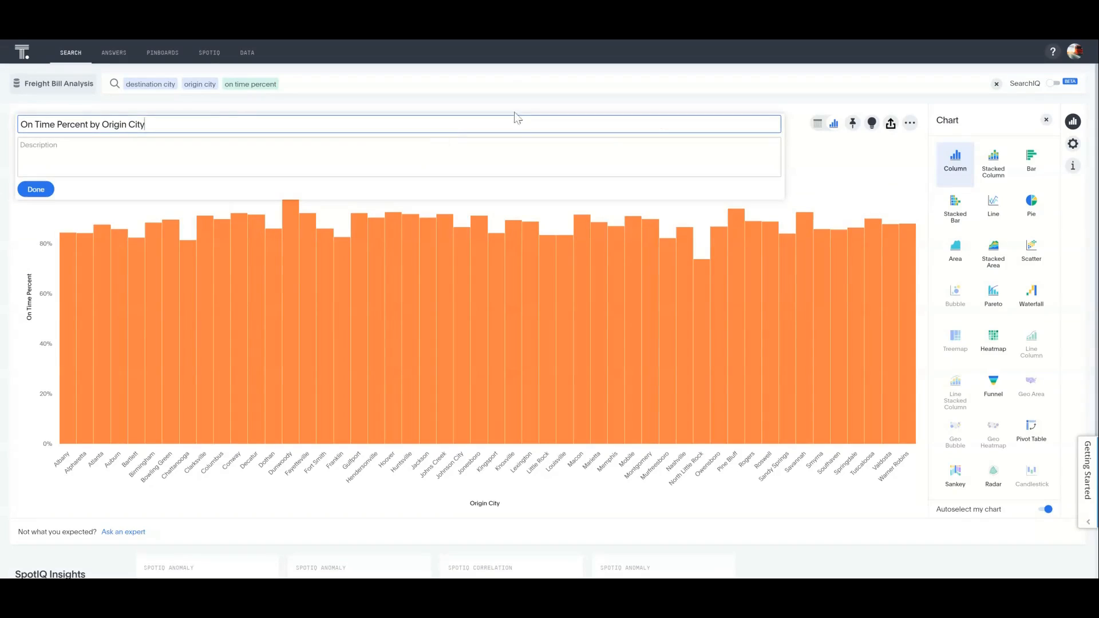